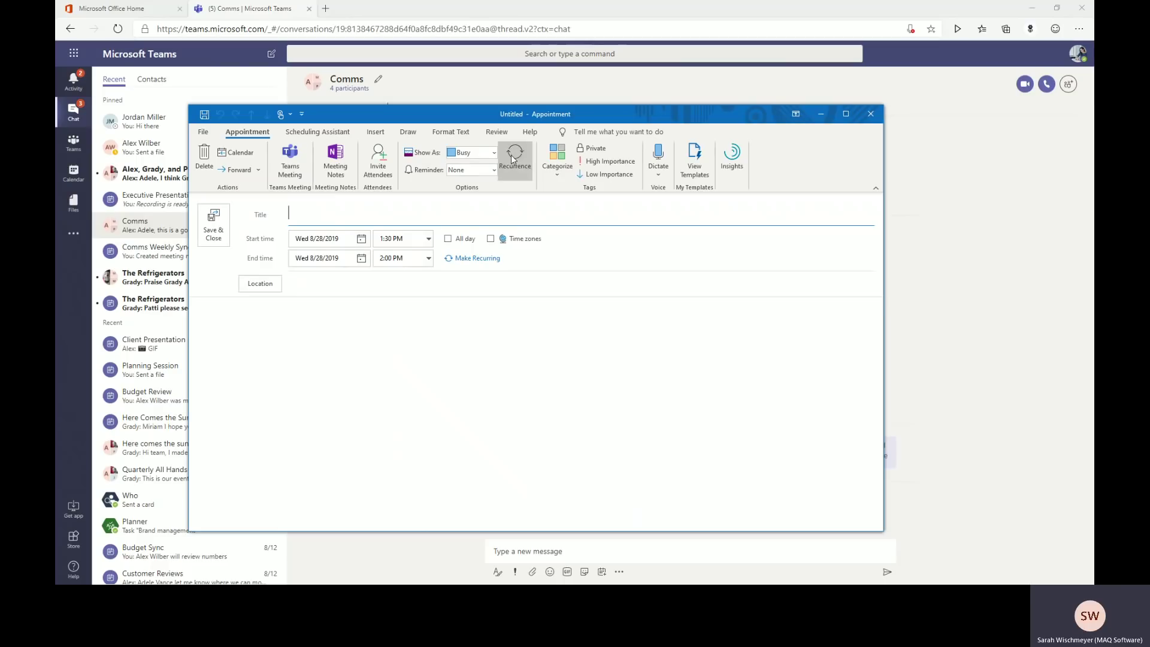
left_click(289, 174)
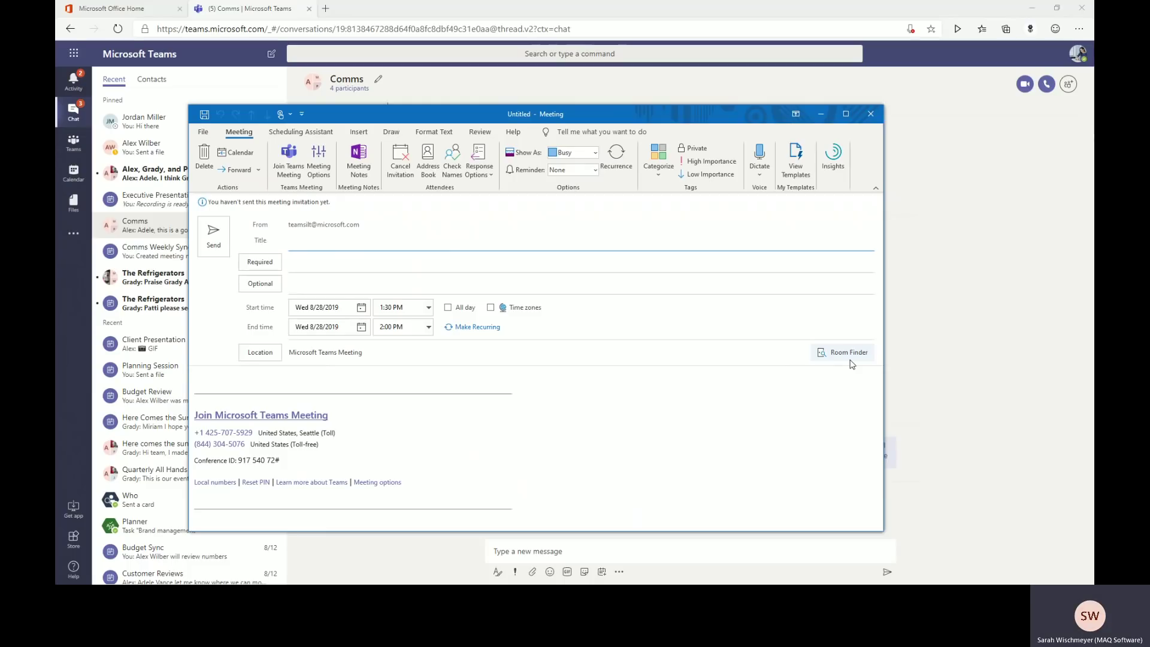
left_click(617, 161)
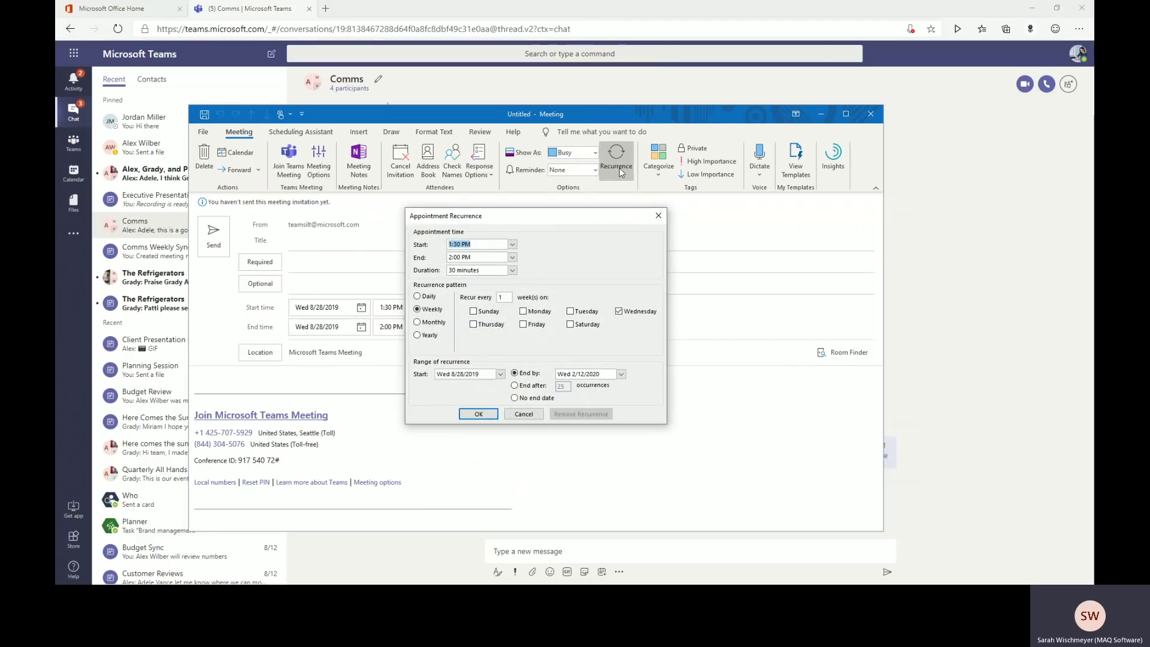
left_click(659, 215)
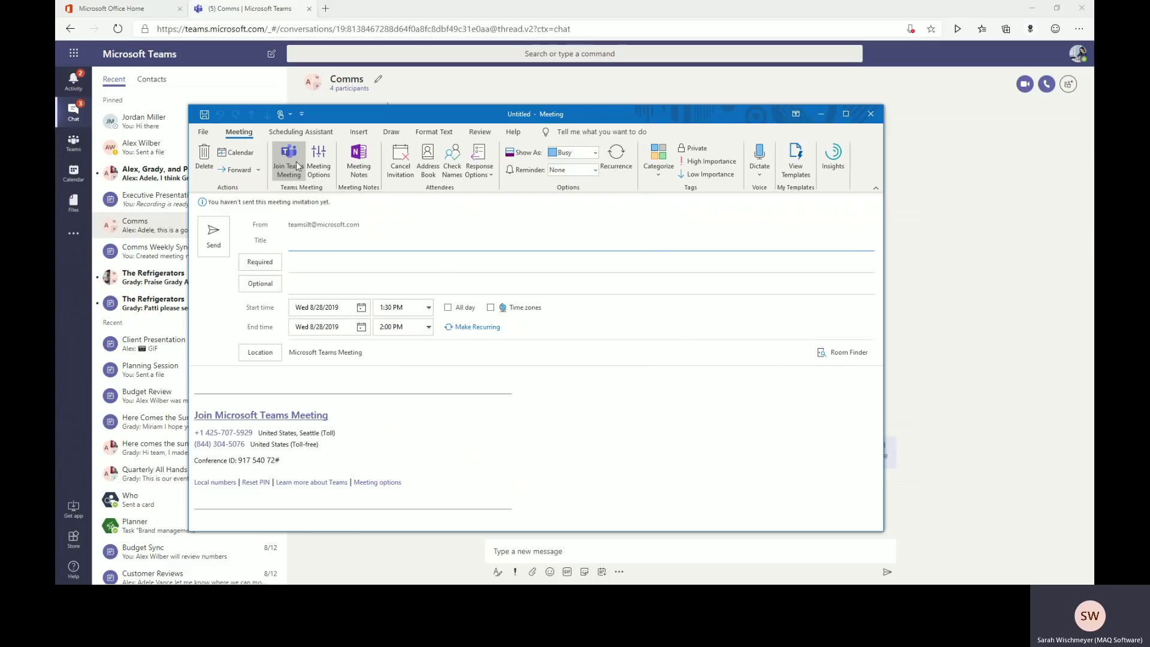
left_click(871, 117)
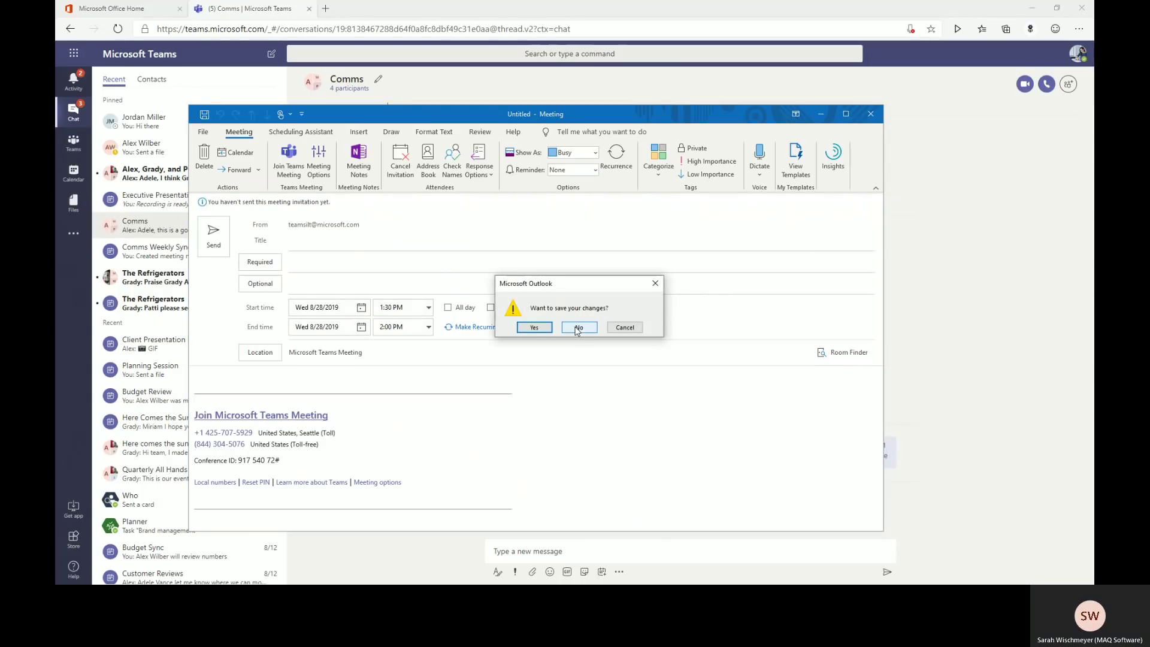
left_click(577, 329)
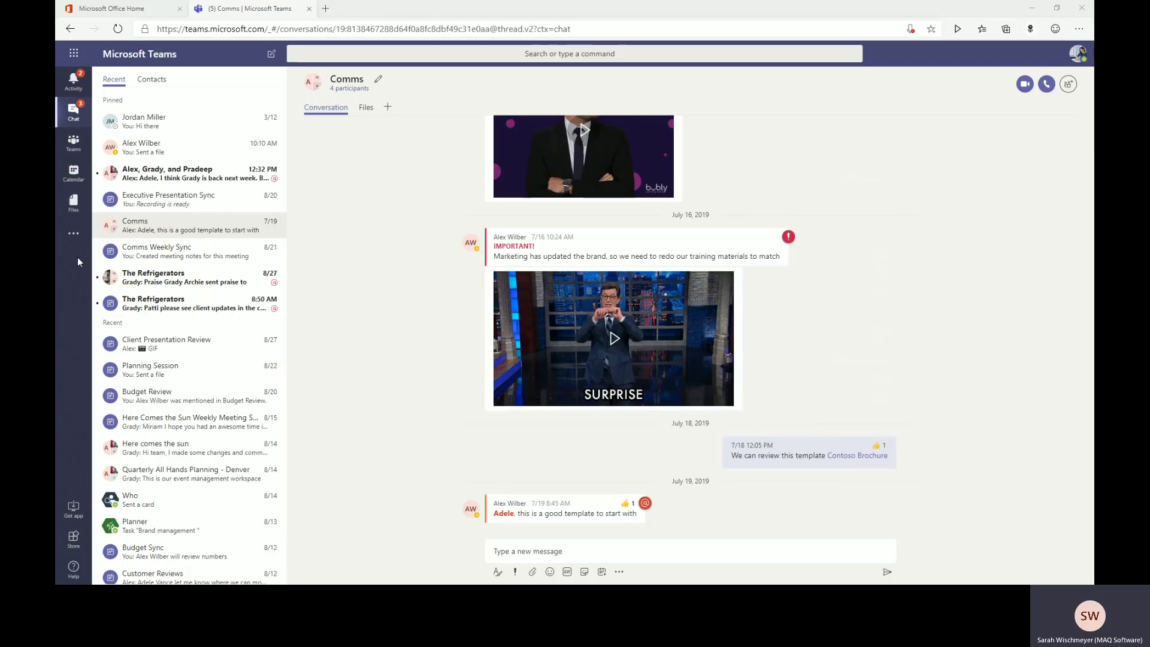
Step: Create a new calendar meeting titled "Vendor Review" on Wednesday, Aug 28, 2019 from 2:00 PM to 2:30 PM
left_click(75, 184)
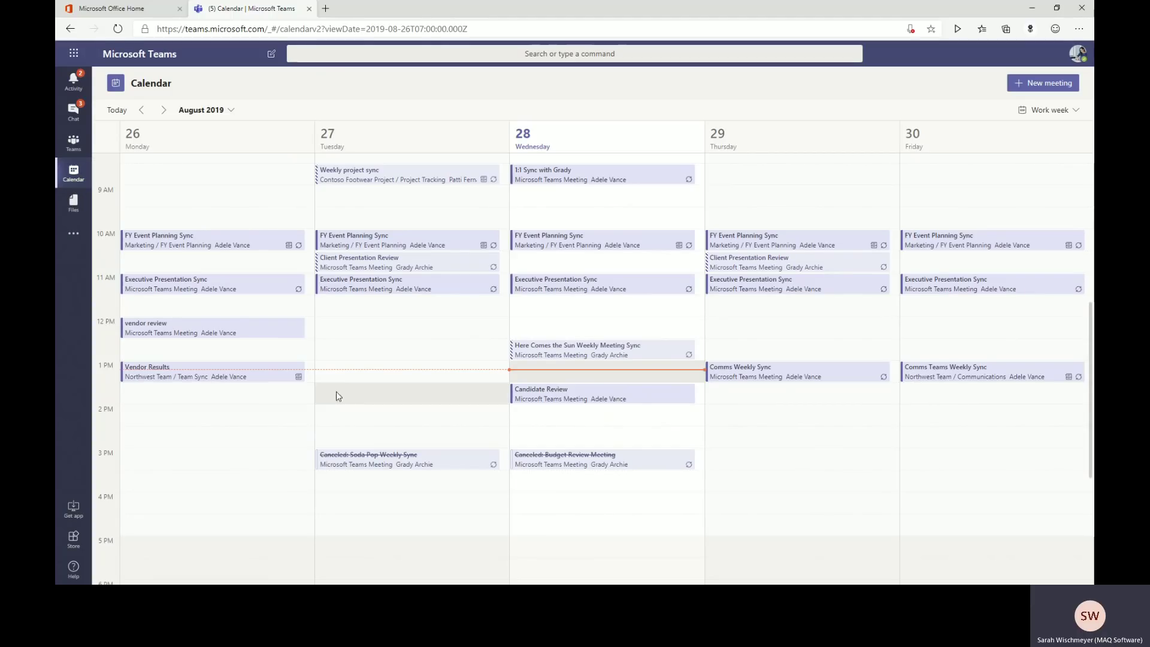
left_click(566, 427)
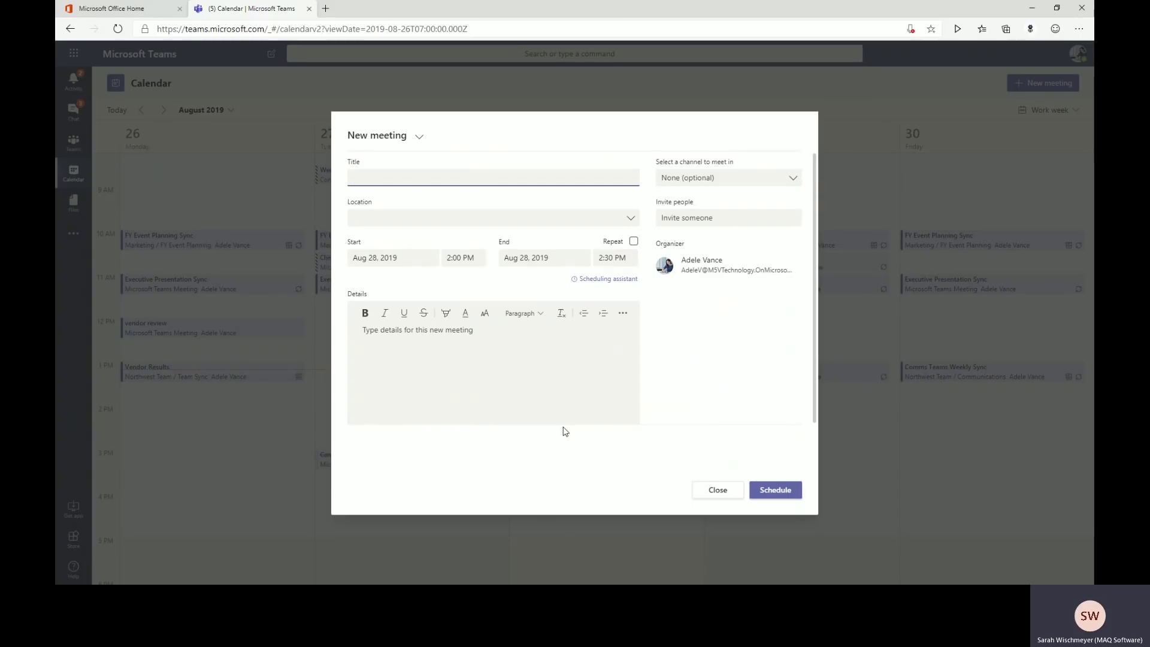
type("Vendor Review")
left_click(634, 243)
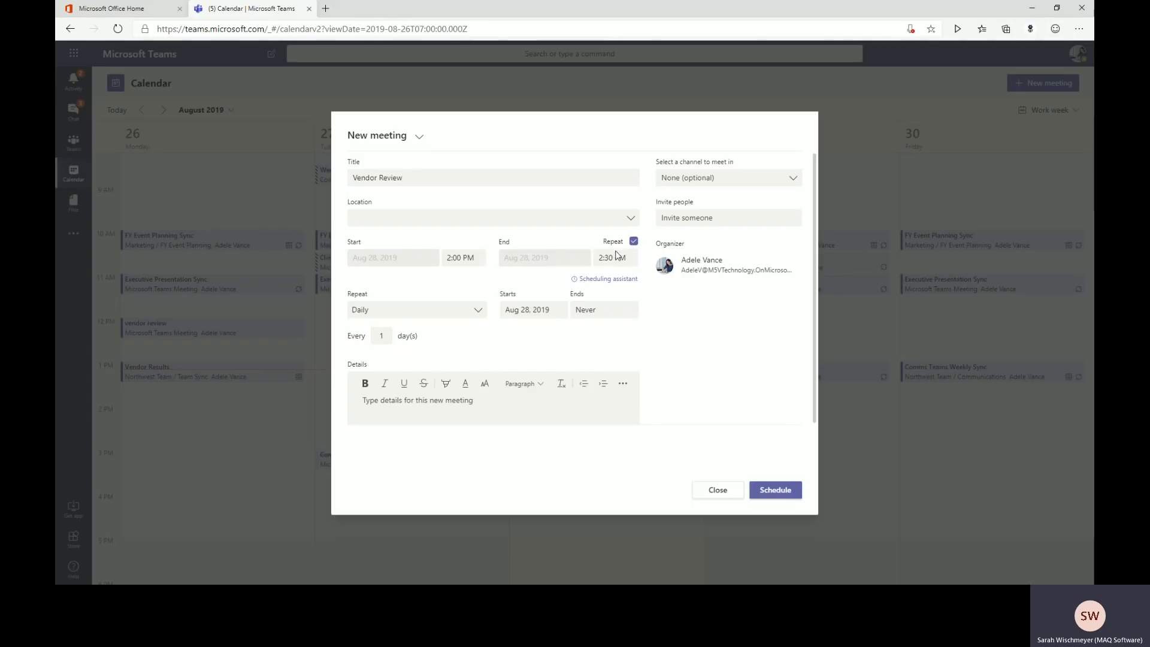
left_click(478, 312)
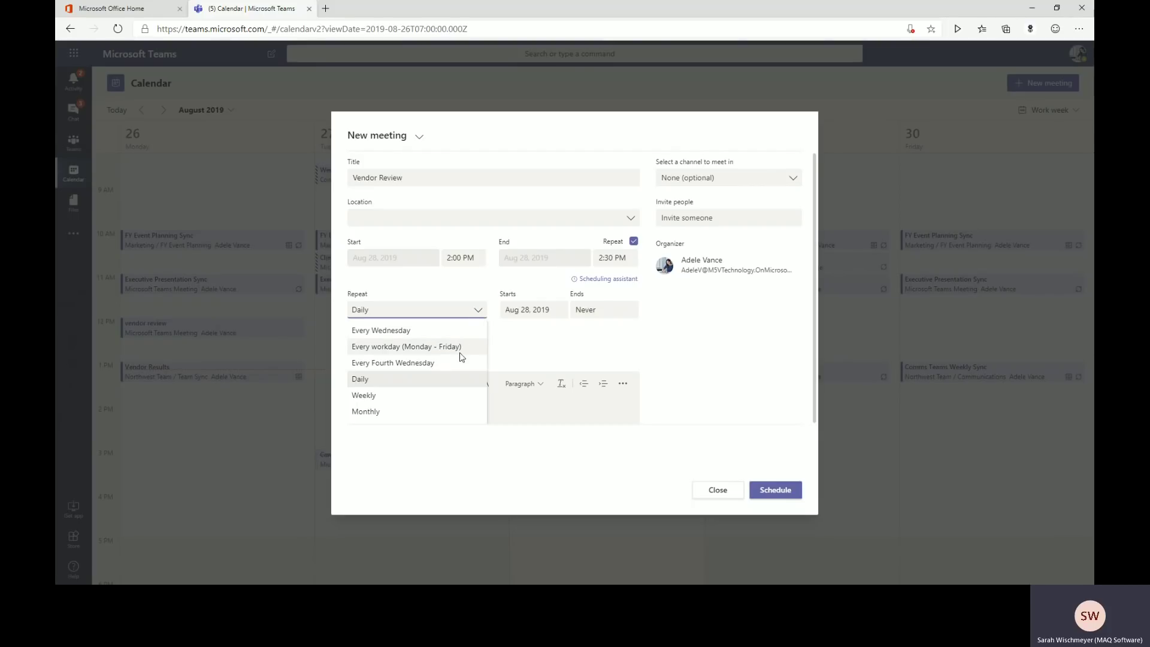
left_click(449, 395)
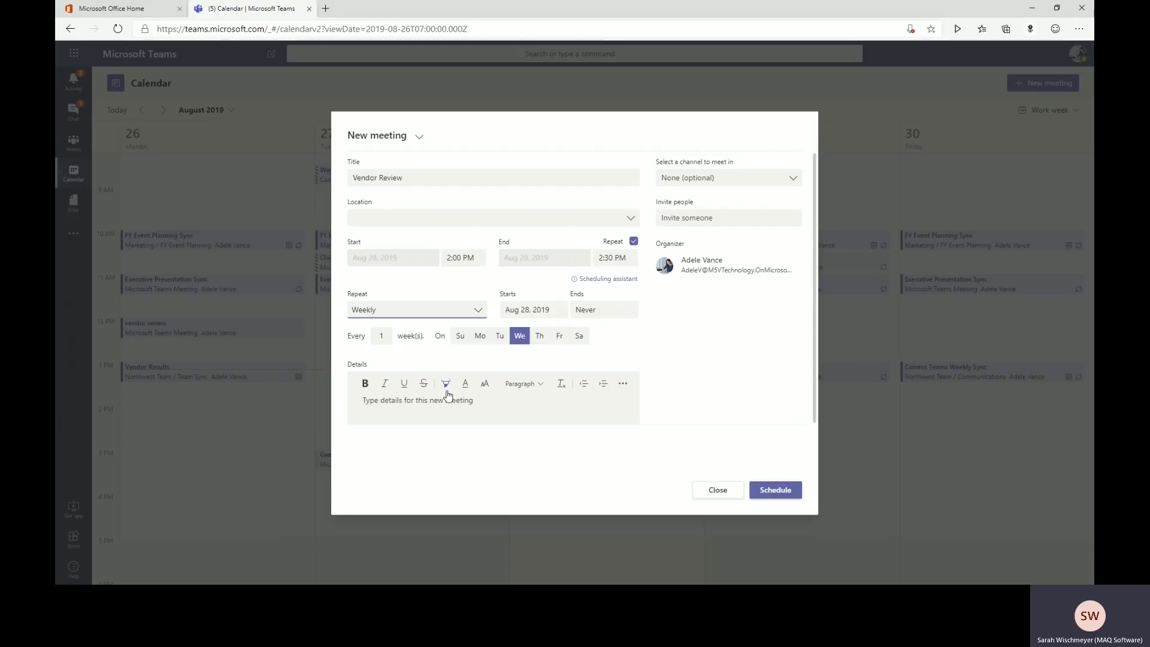
left_click(541, 338)
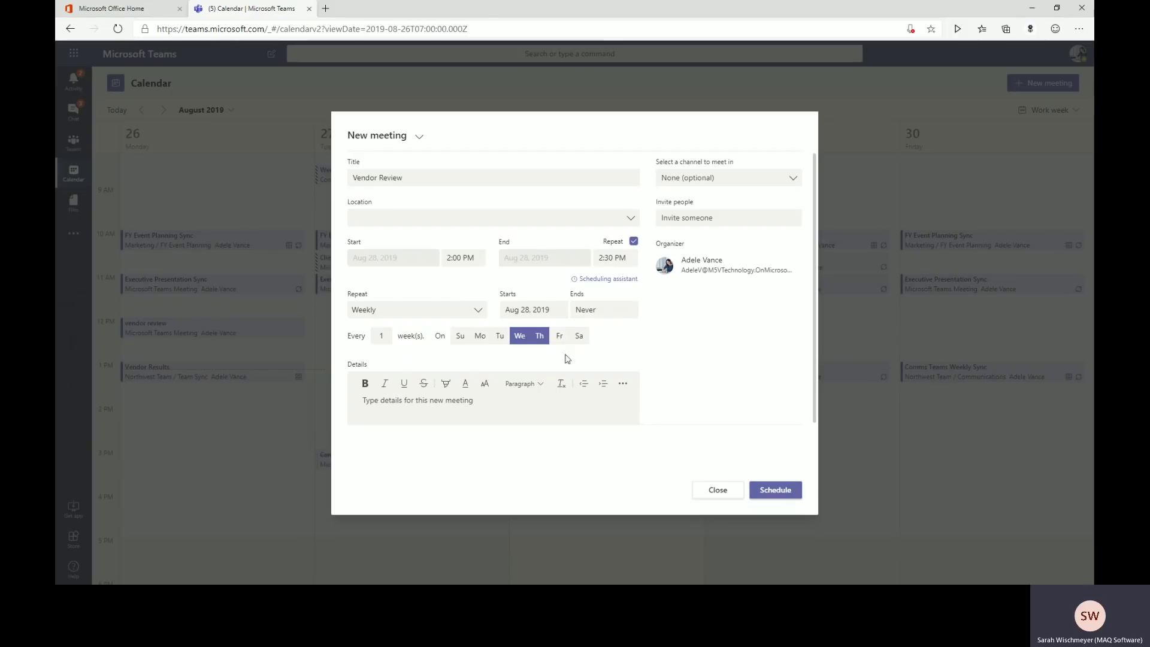
left_click(634, 242)
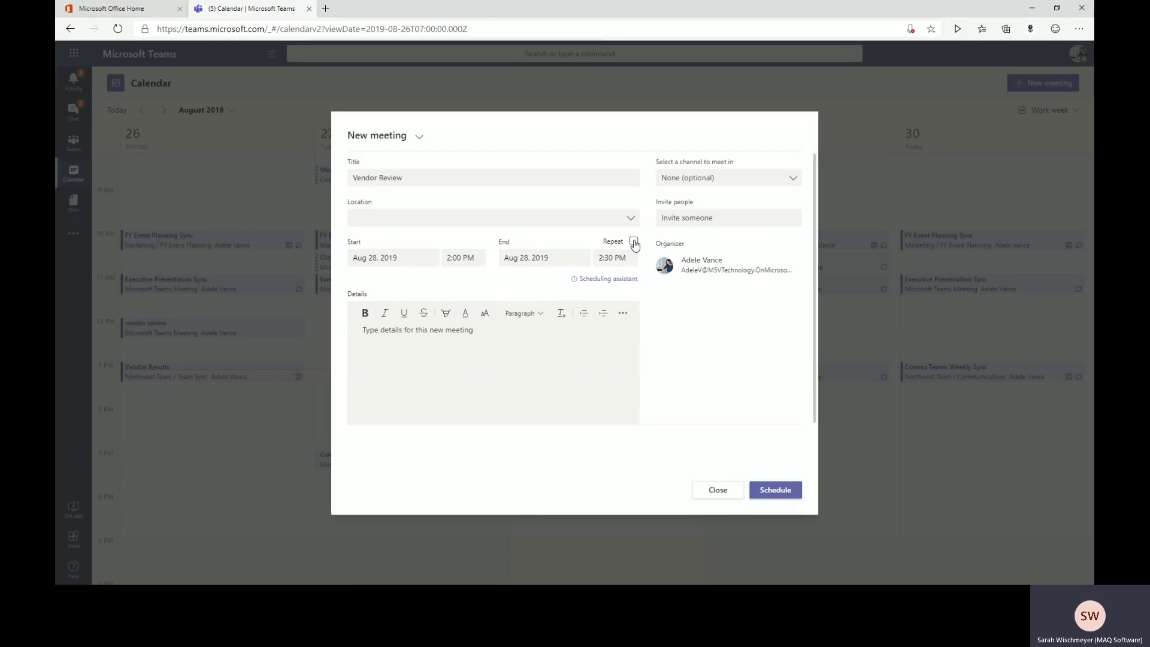
Step: Invite the marketing assistant and the accountant as attendees of the Vendor Review meeting
left_click(679, 217)
type("alex")
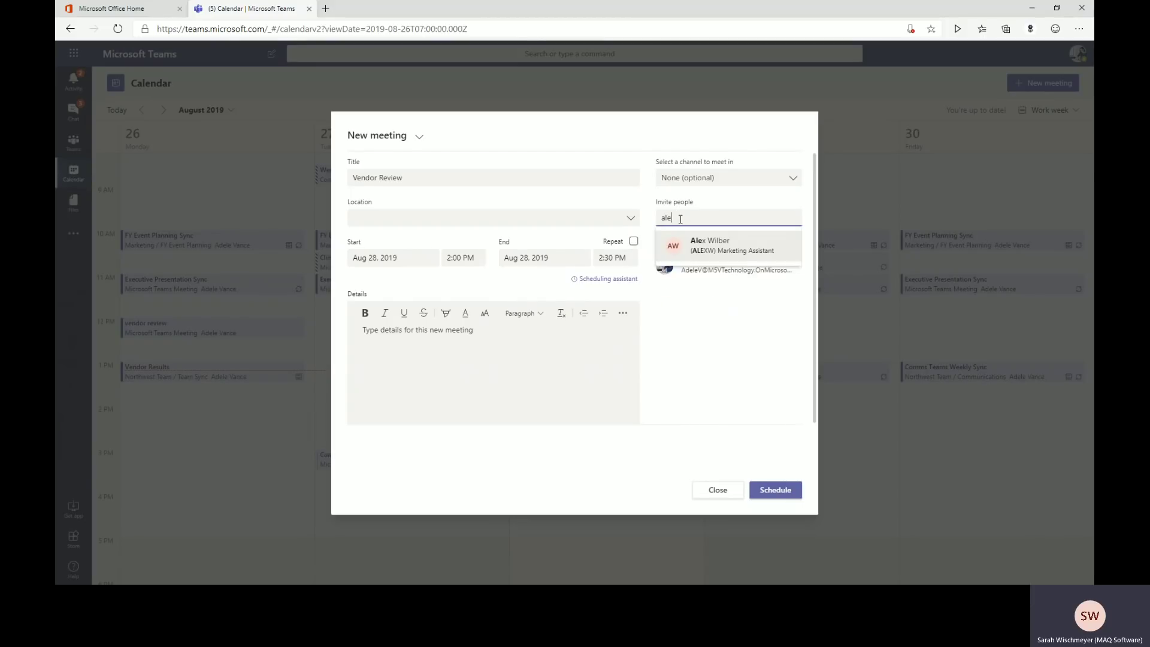
left_click(689, 245)
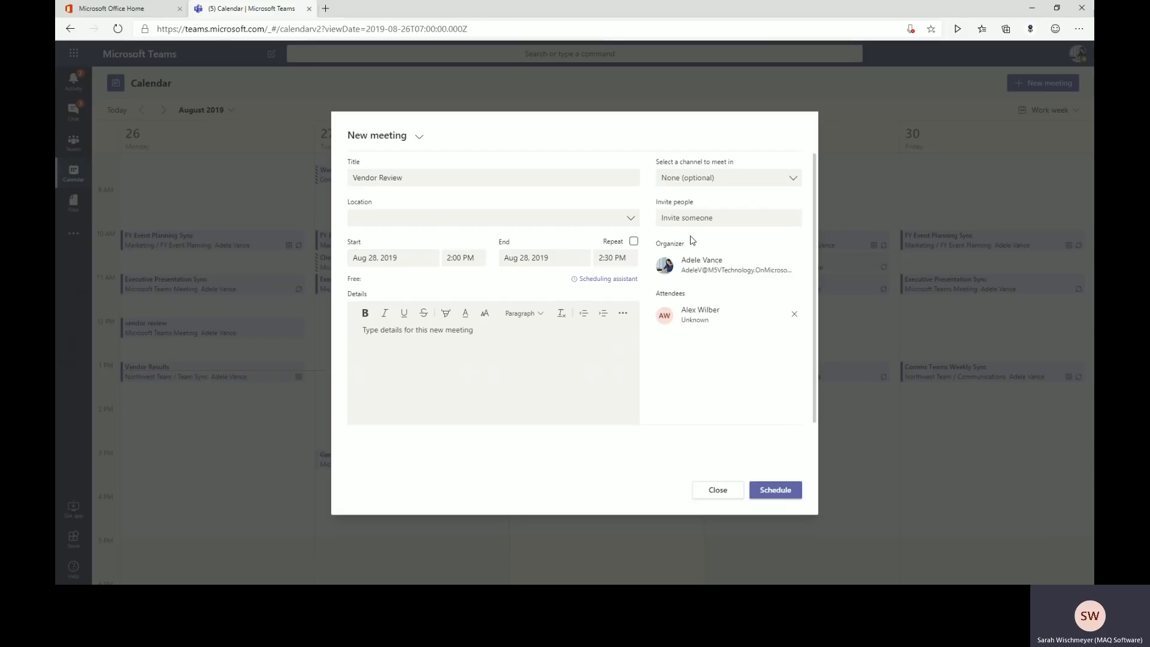
type("parad")
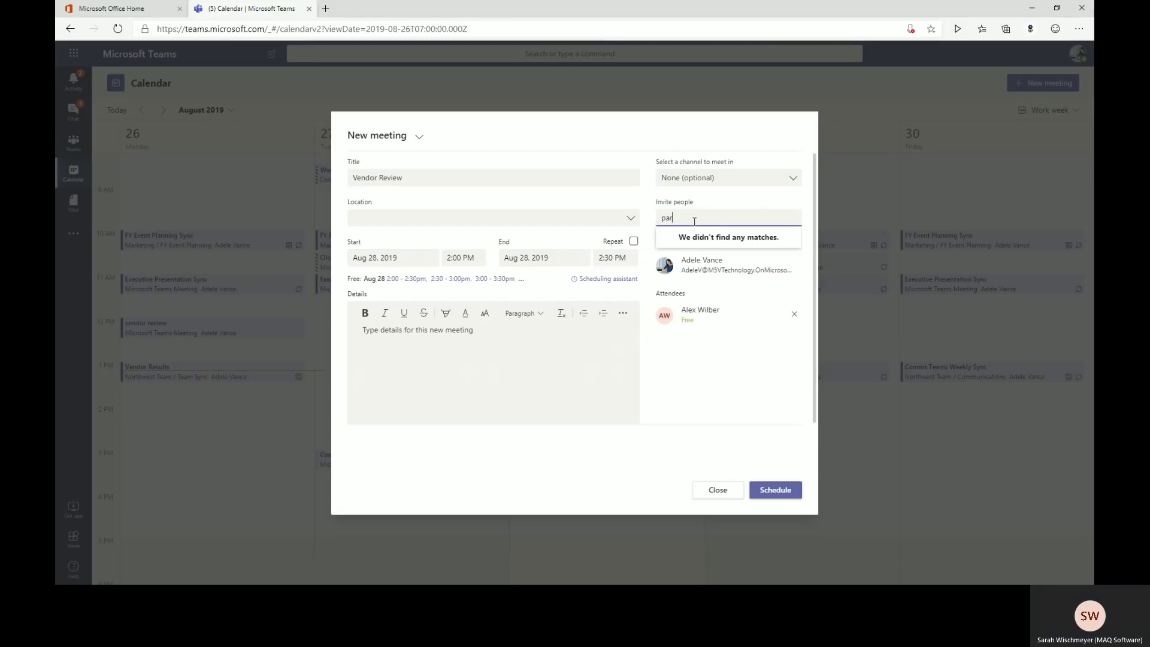
key("BackSpace")
key("BackSpace")
key("BackSpace")
key("BackSpace")
type("rad")
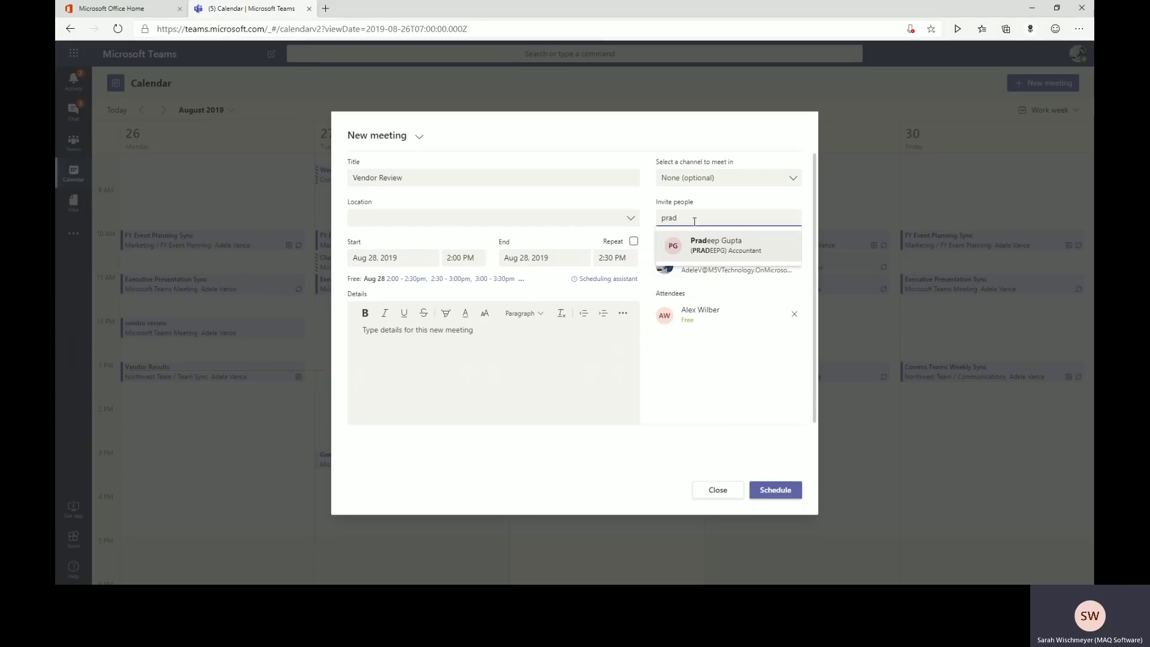
left_click(696, 246)
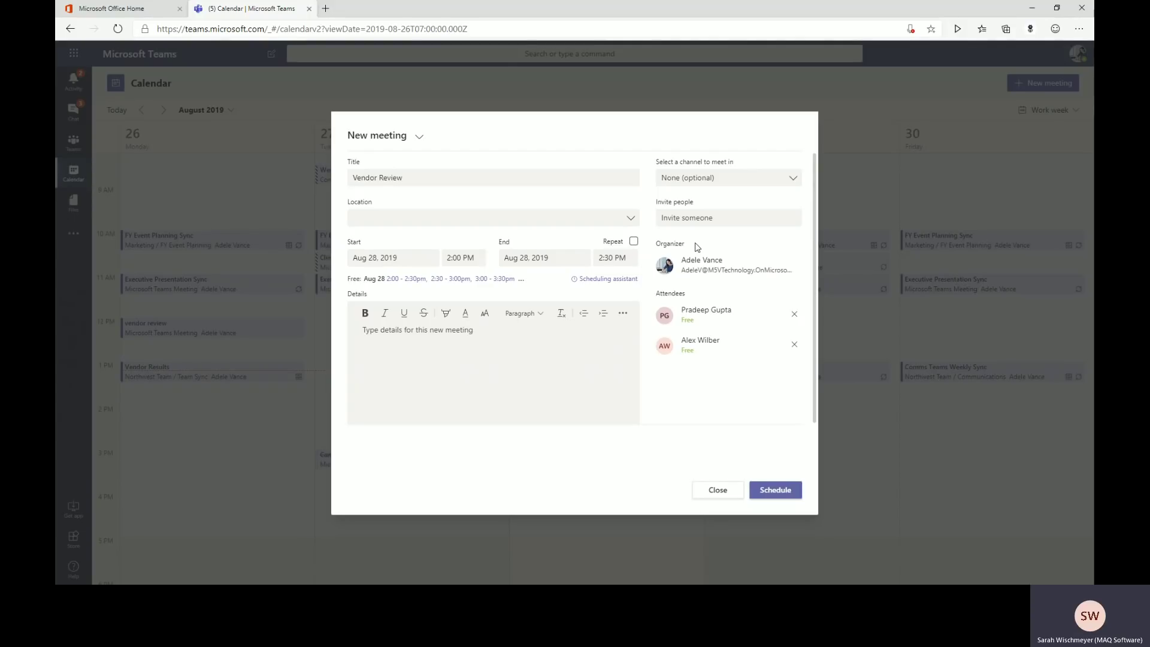
Step: Check the attendees' availability in the scheduling assistant and schedule the Vendor Review meeting
left_click(611, 279)
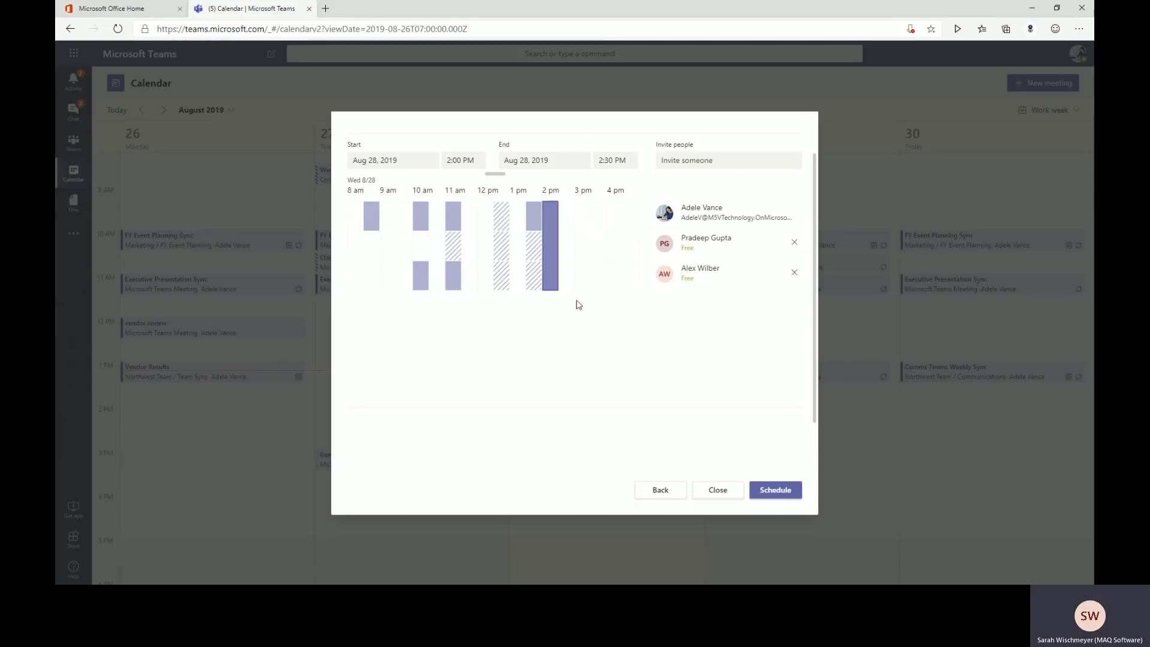
left_click(662, 491)
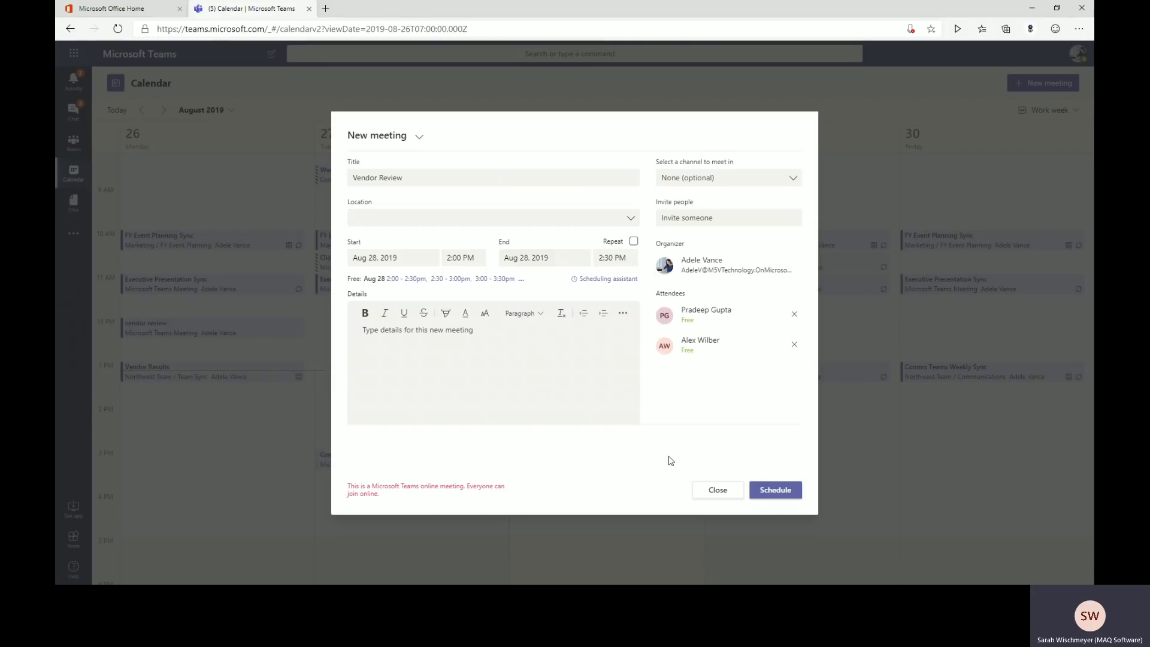
left_click(770, 498)
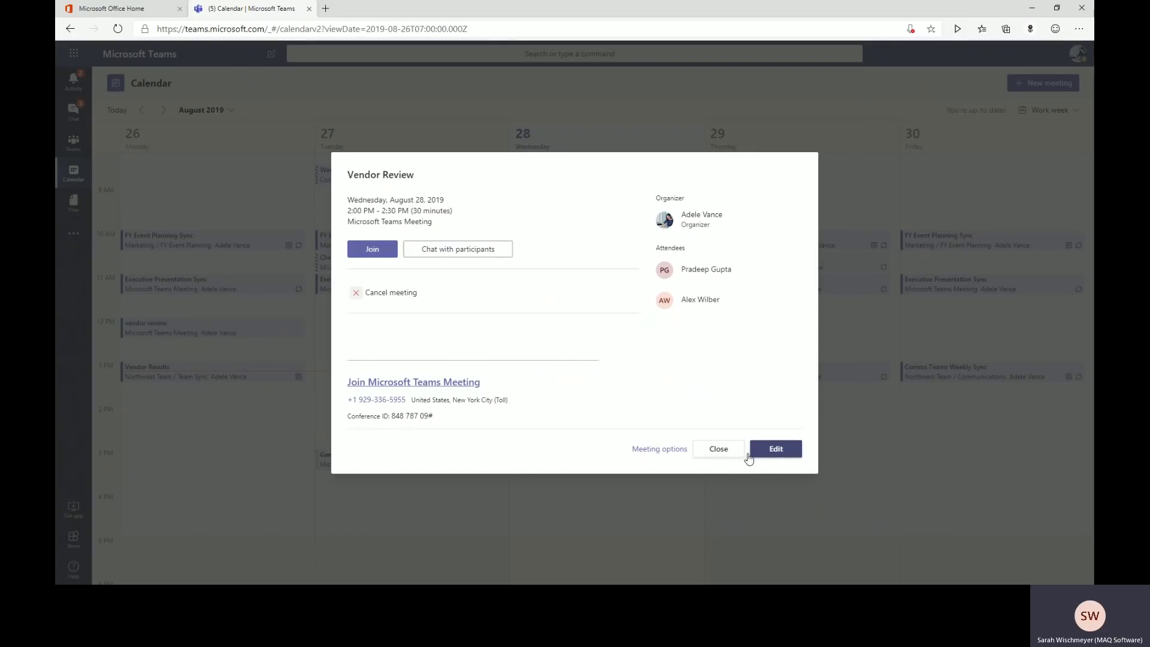
Step: Examine the Vendor Review meeting options for who can bypass the lobby and return to the meeting details
left_click(659, 451)
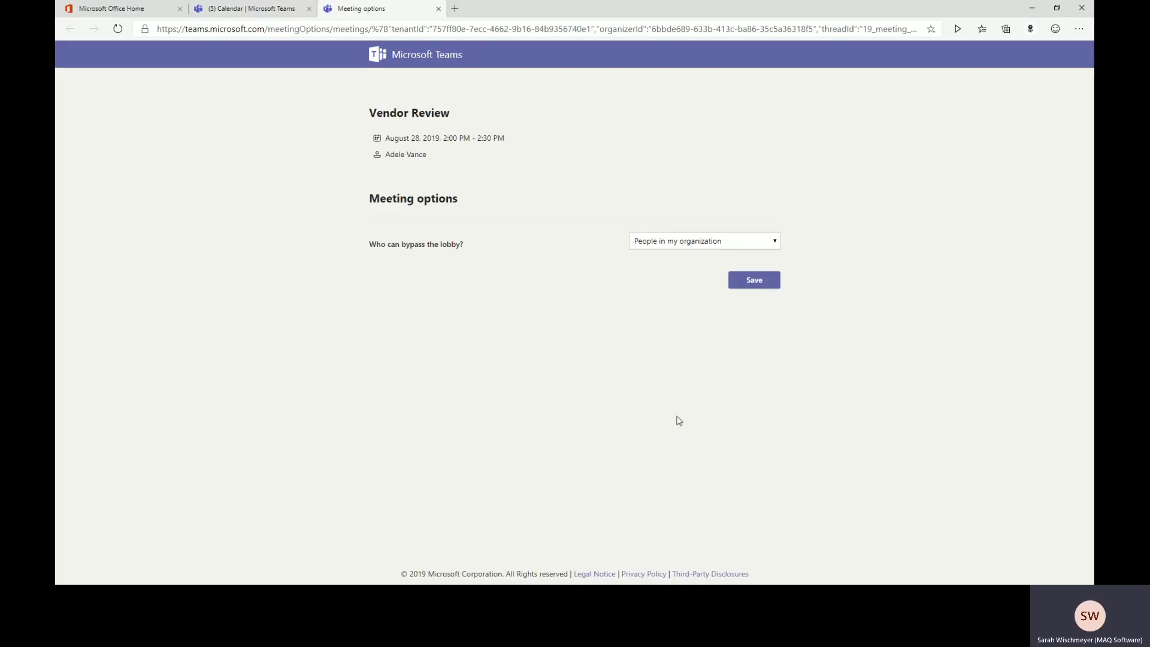
left_click(775, 242)
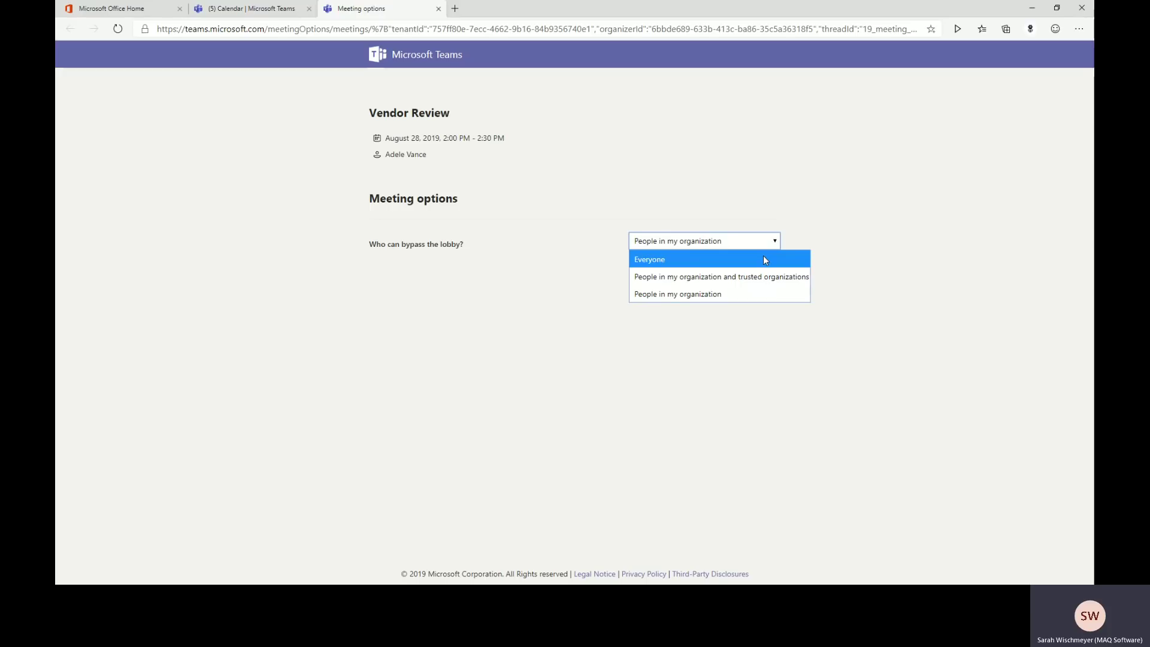
left_click(842, 217)
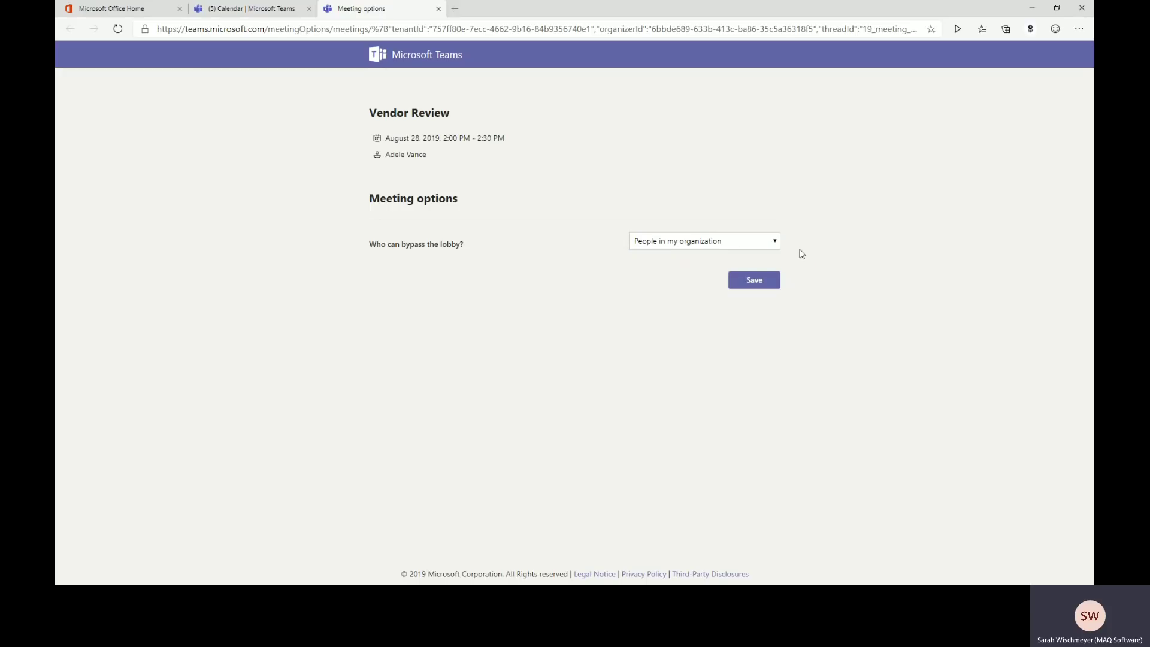
left_click(439, 10)
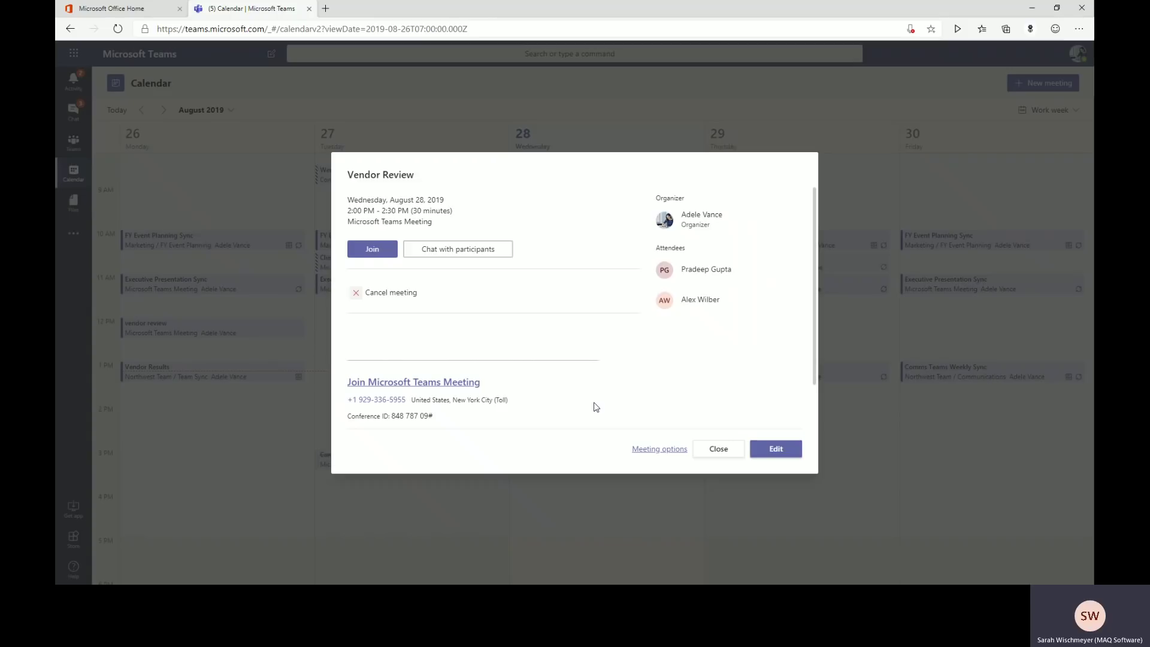
Step: Open the chat with the Vendor Review participants and send the message "Hello"
left_click(465, 257)
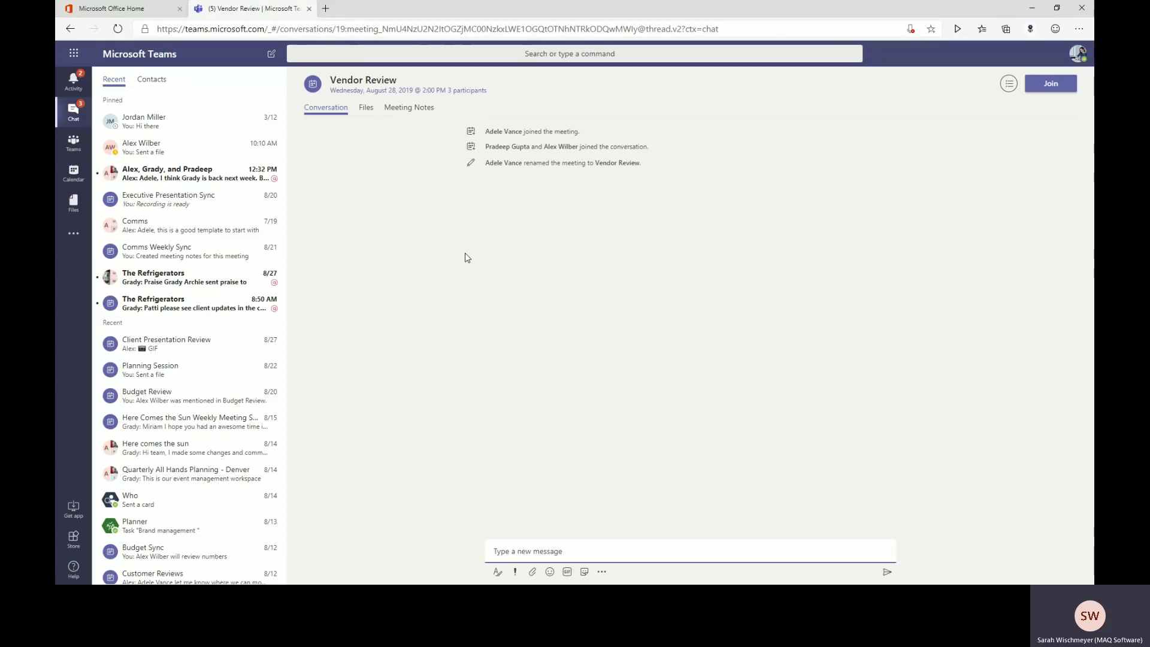
type("Hello")
key("Return")
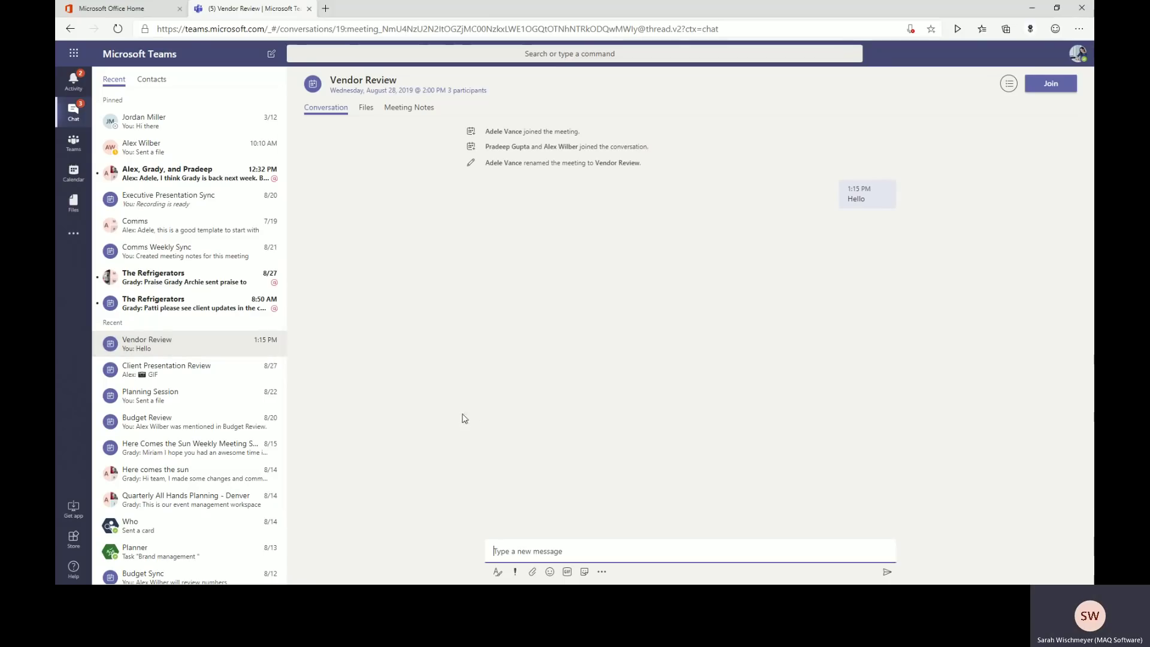
Step: Send Agenda.docx from the OneDrive folder Microsoft Teams Chat Files to the meeting chat
left_click(532, 574)
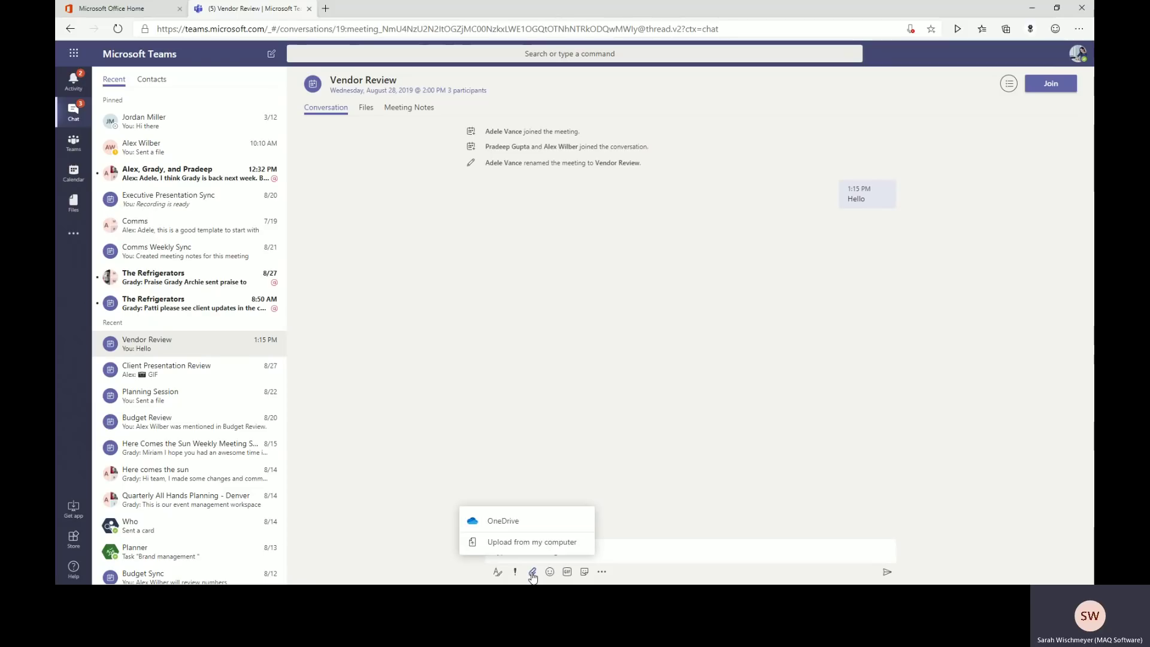
left_click(503, 522)
left_click(447, 417)
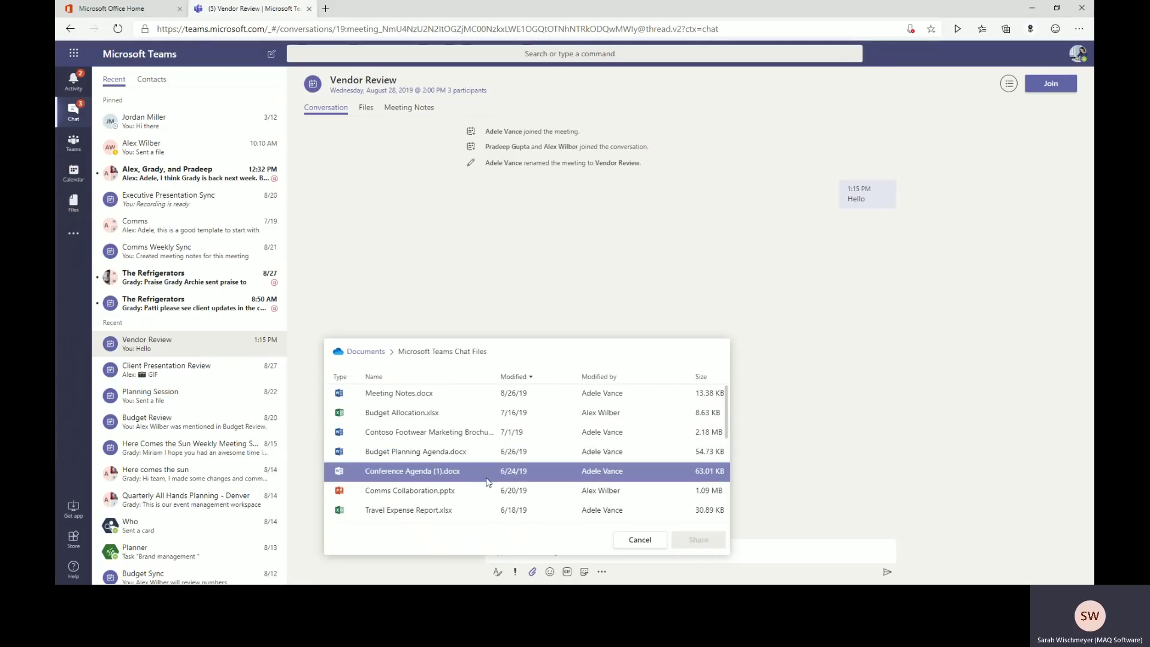
scroll(487, 482, "down", 4)
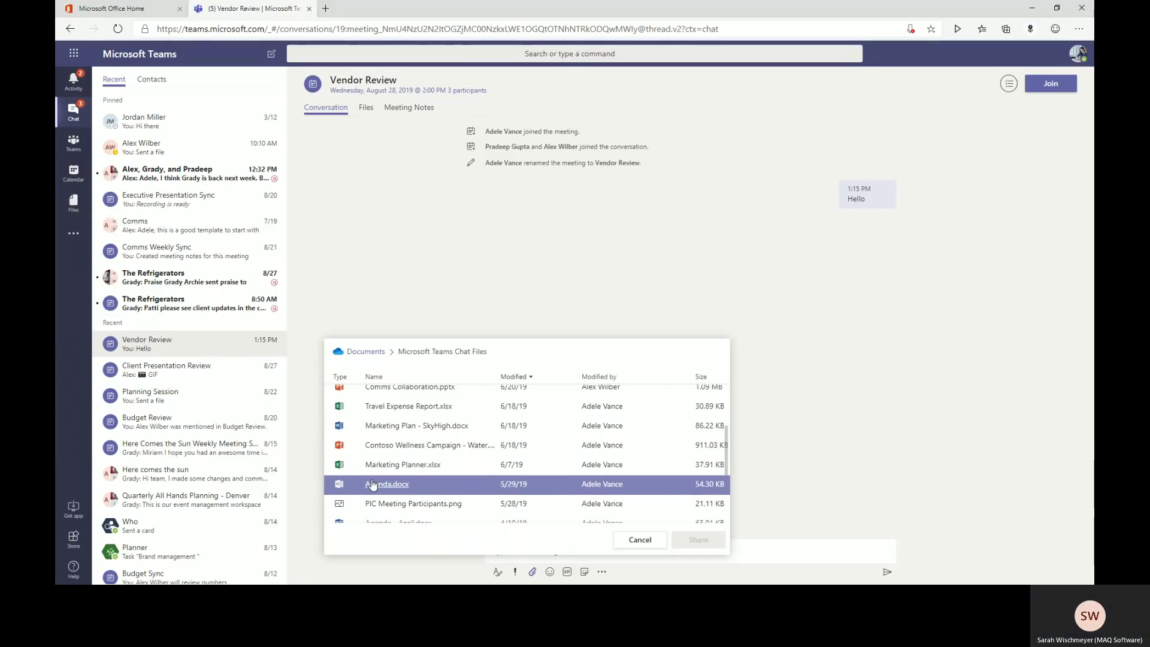
left_click(376, 485)
left_click(689, 541)
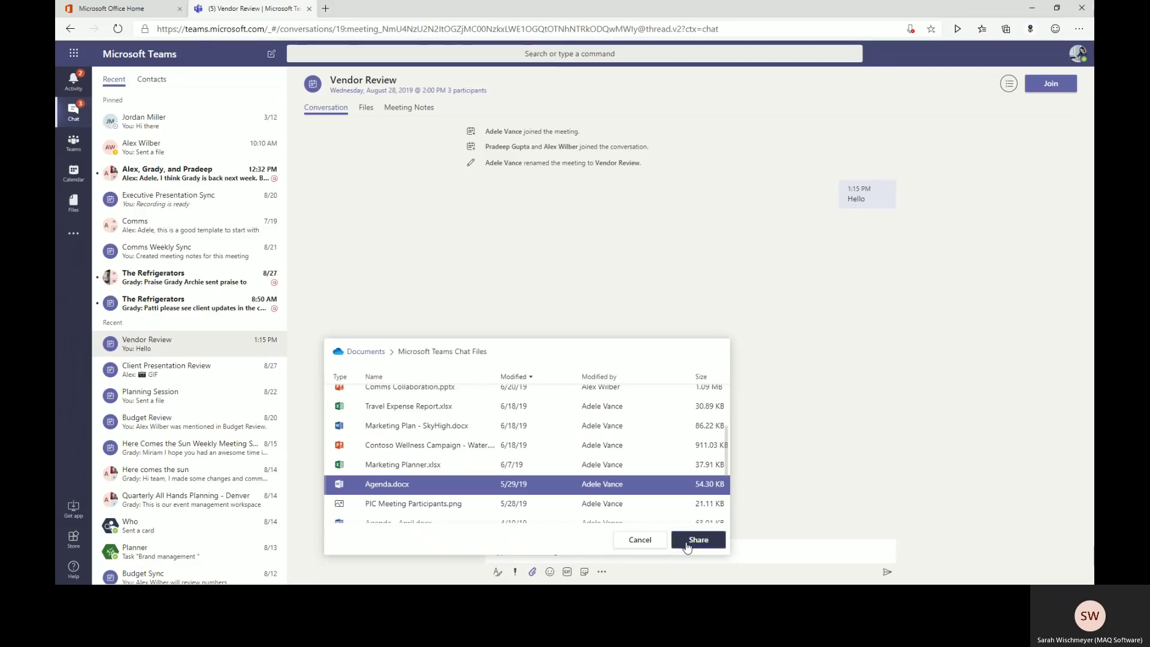
left_click(887, 573)
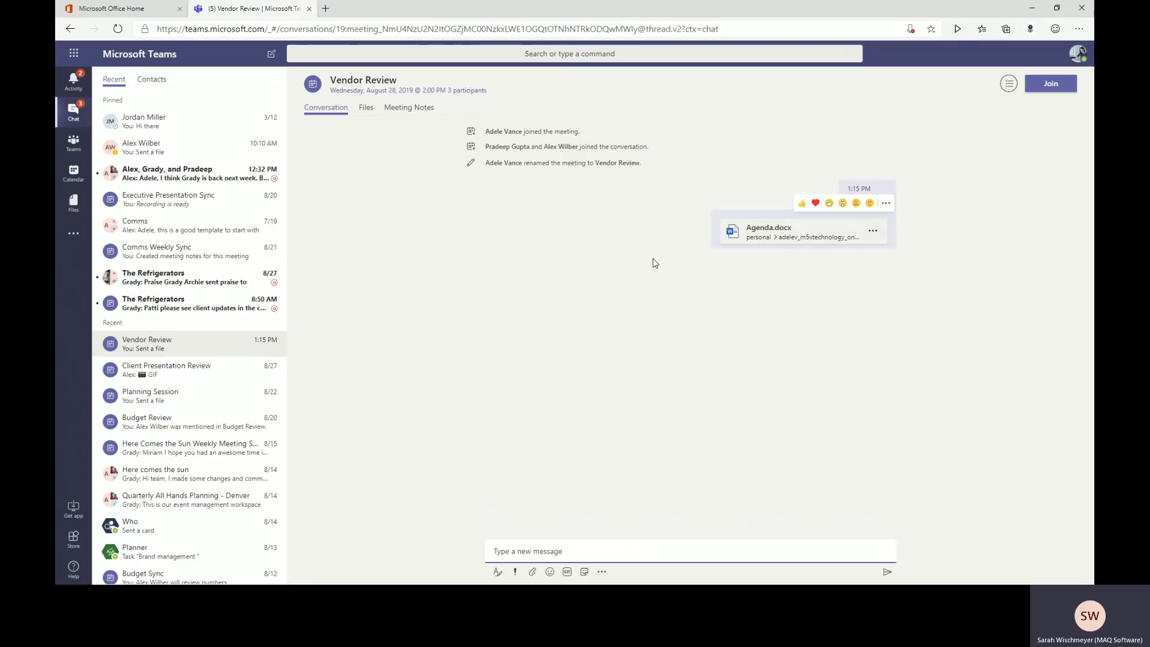
Step: Check the meeting's shared files and send the chat message "review our policies" with a mention of one invited attendee
left_click(367, 110)
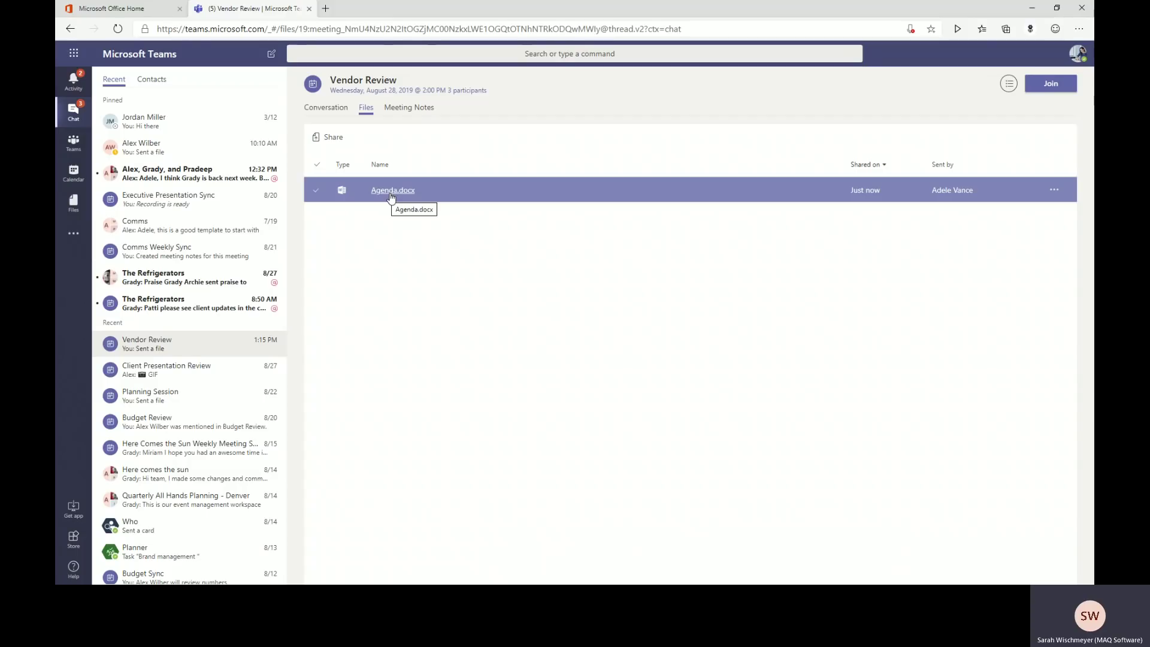
left_click(326, 111)
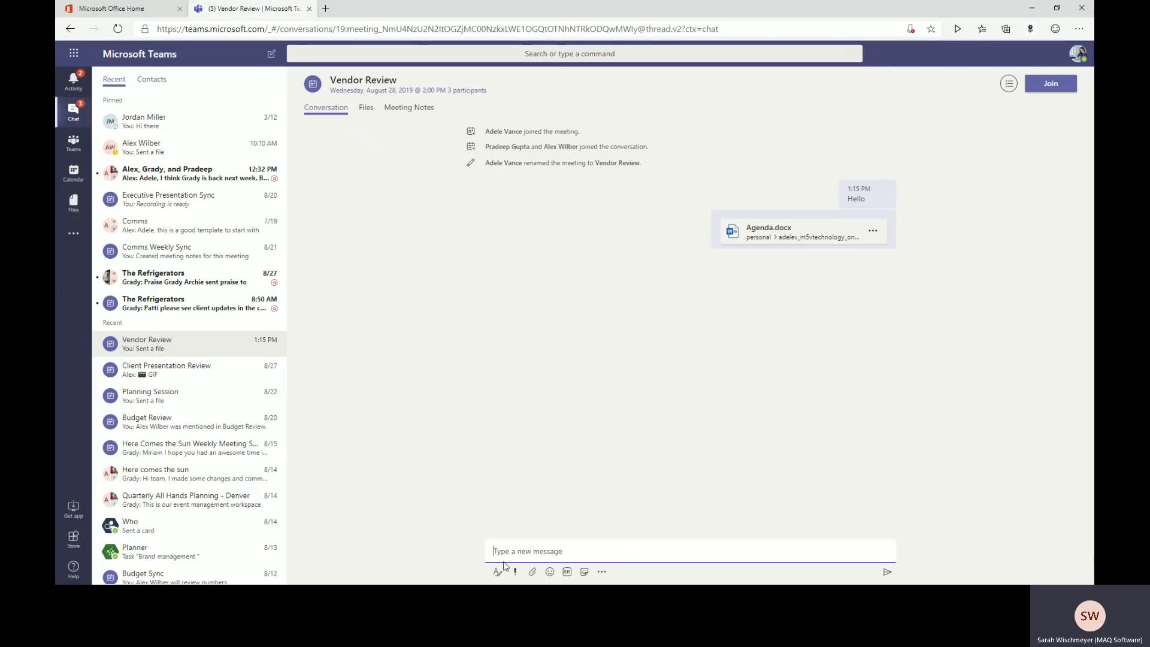
type("@alex")
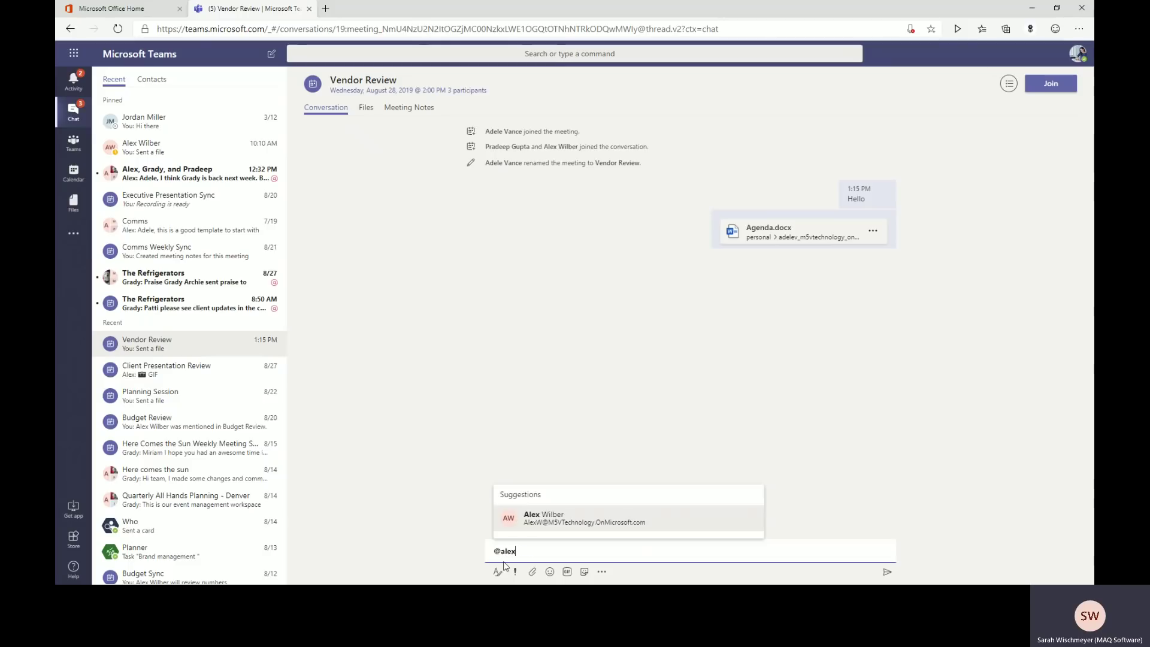
key("Return")
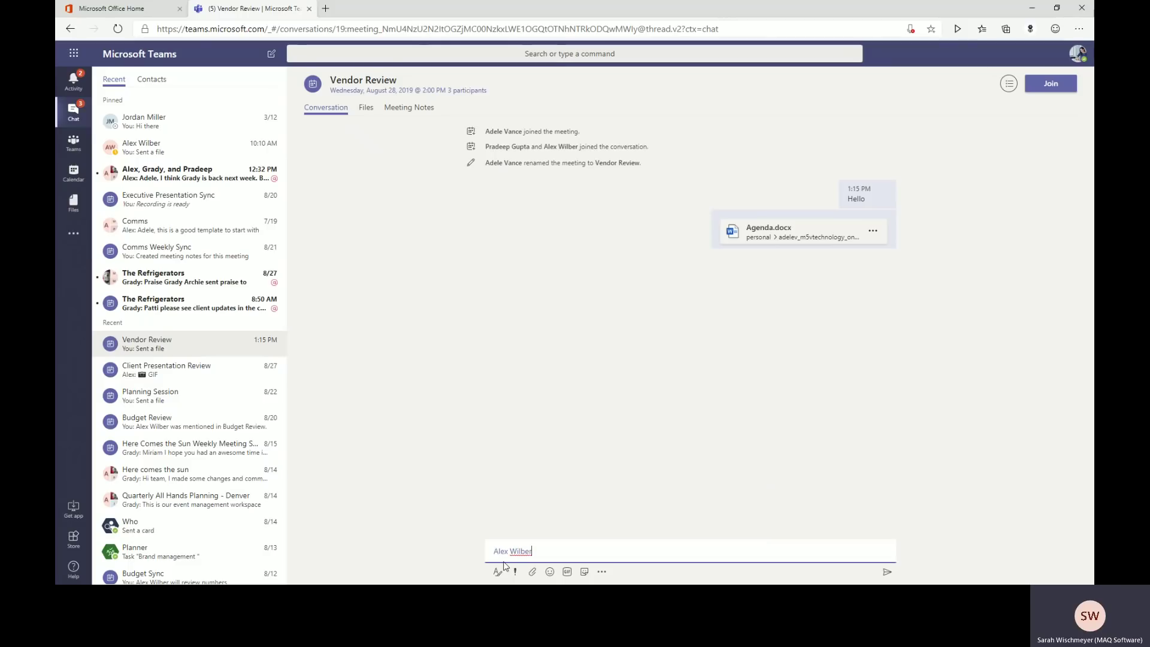
type("review our policies")
left_click(887, 572)
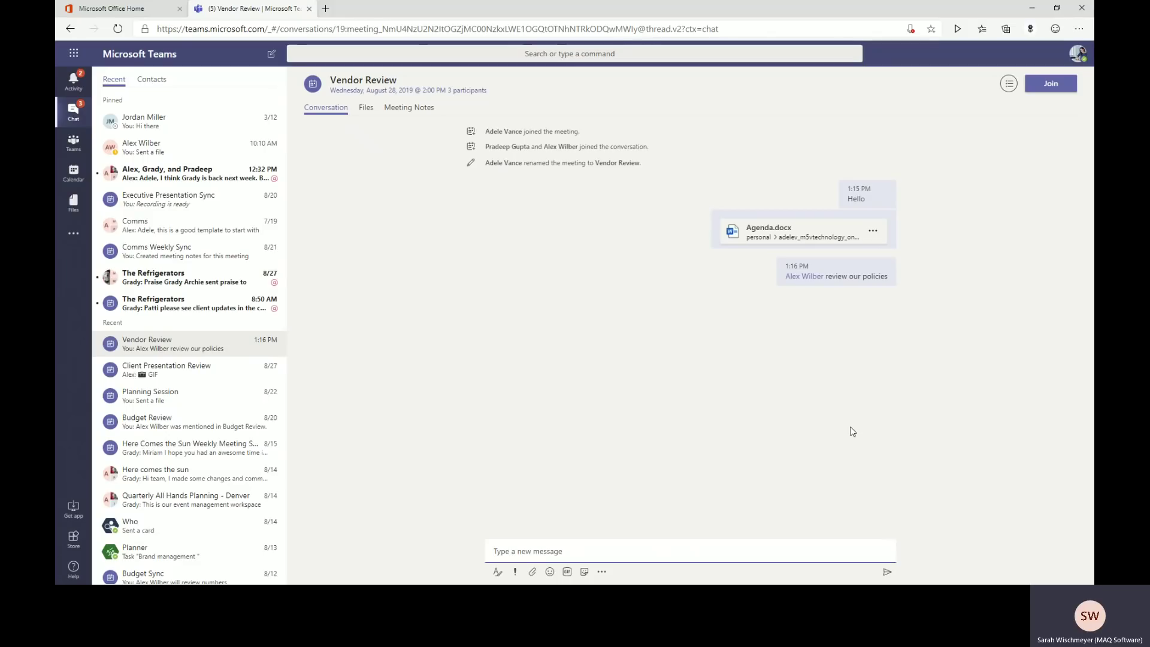
Step: Send the GIF of the waving toddler to the Vendor Review chat
left_click(567, 572)
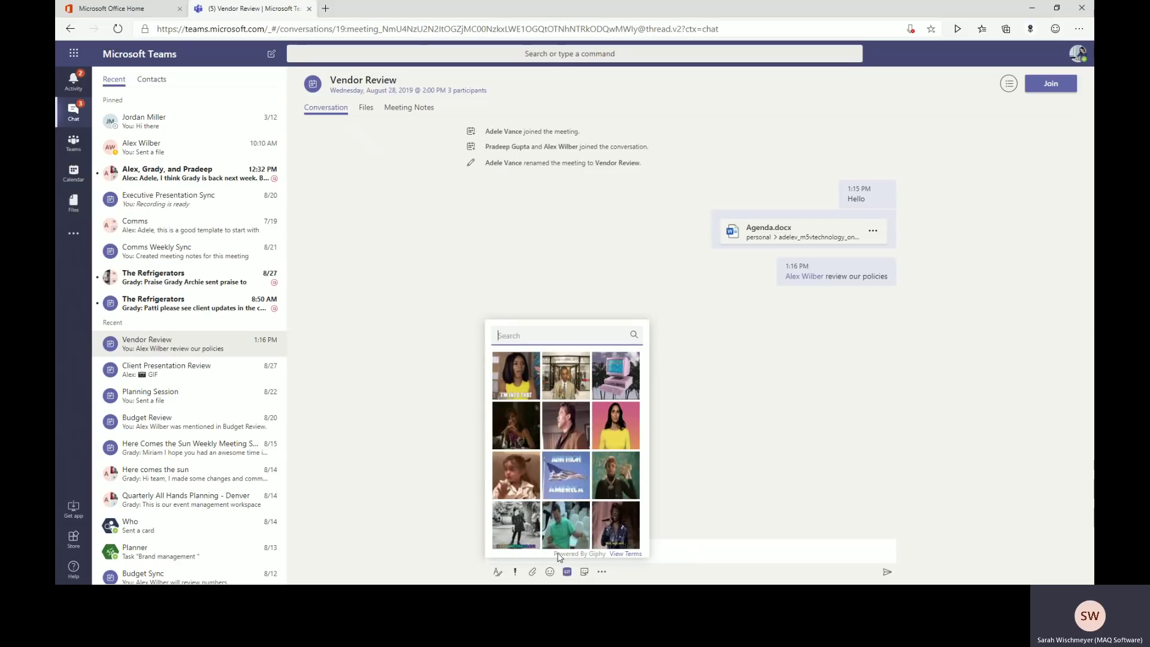
left_click(531, 484)
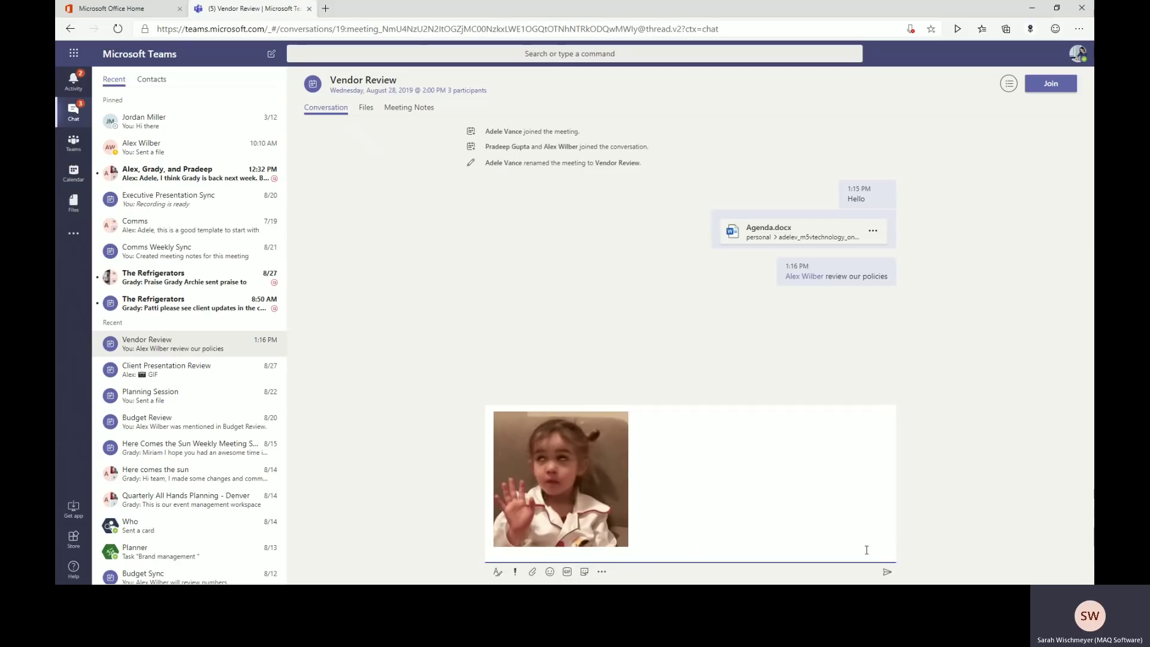
left_click(887, 571)
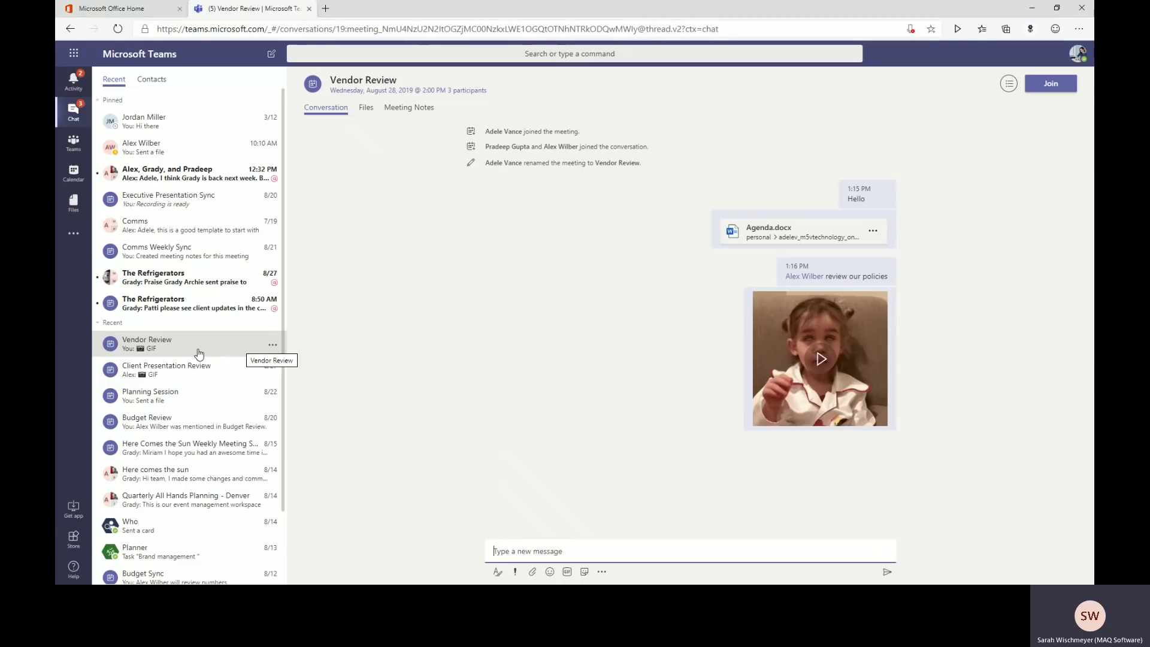
Step: Pin the Vendor Review chat in the chat list and unpin it again
left_click(272, 348)
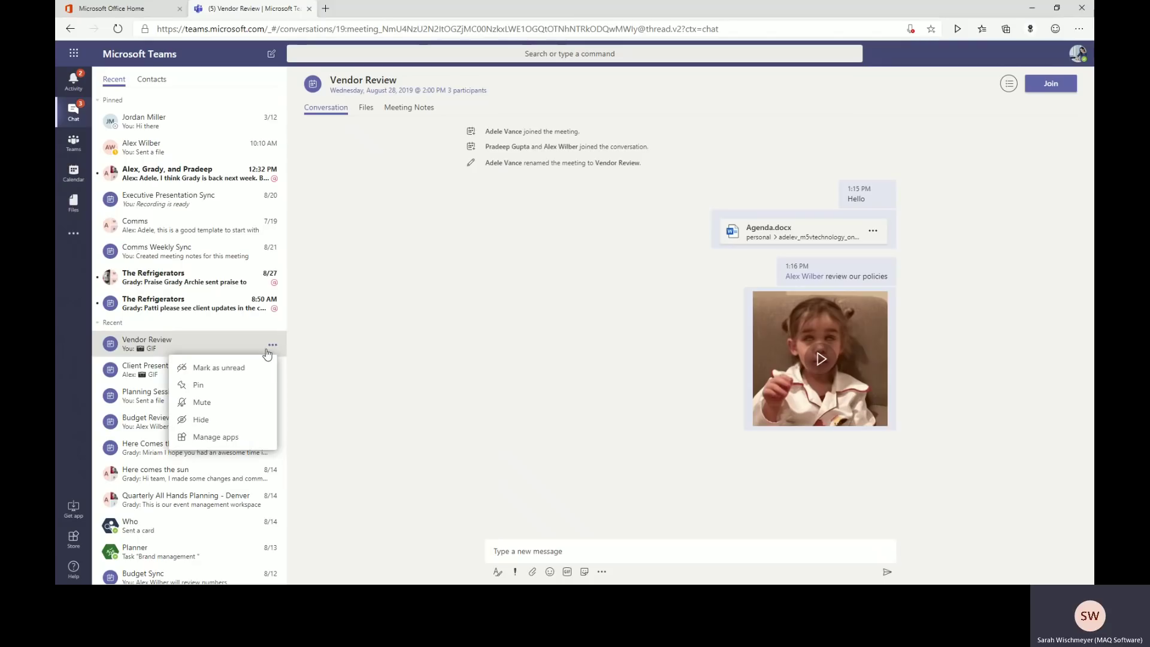
left_click(232, 385)
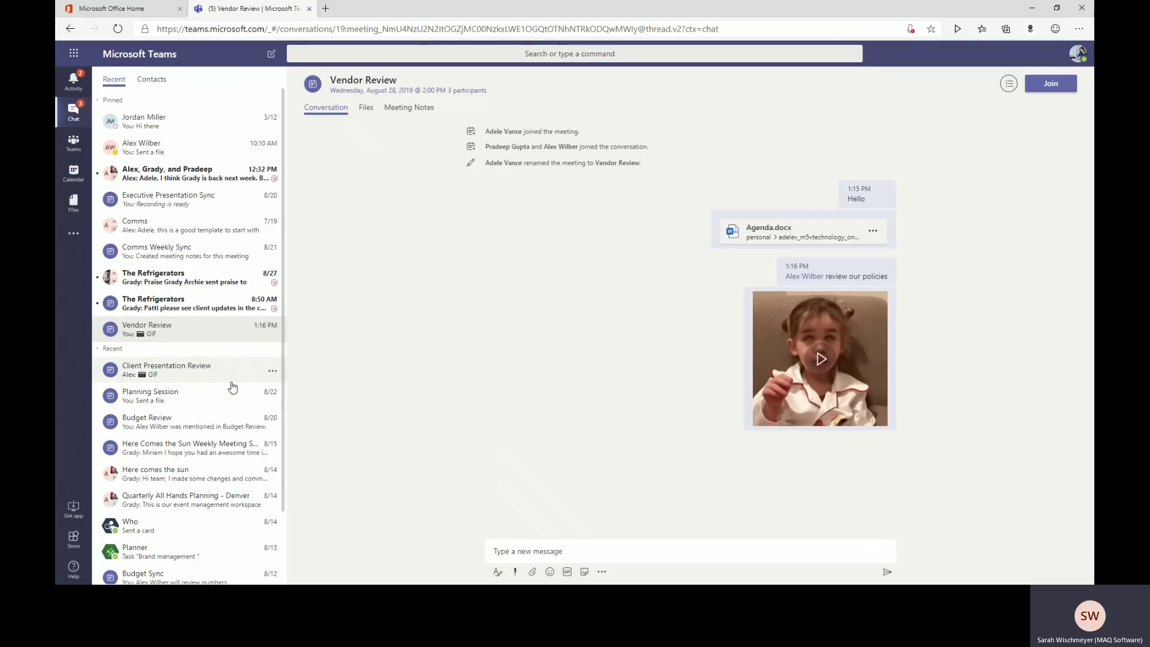
left_click(271, 333)
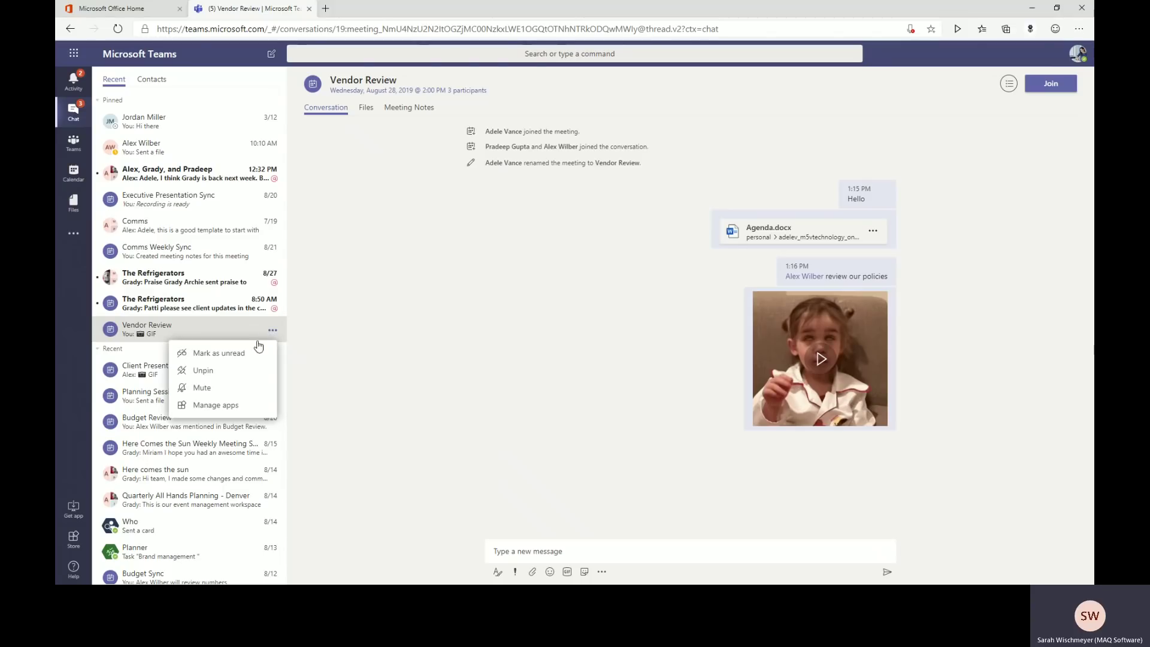
left_click(210, 374)
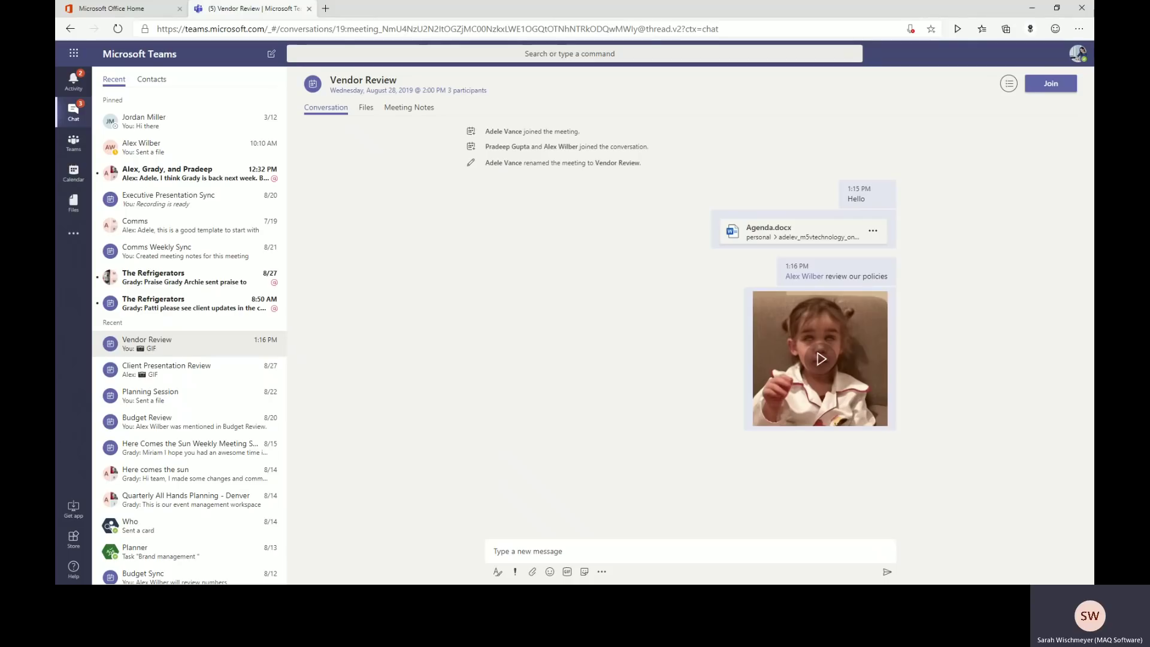
Step: Join the Vendor Review meeting without camera and microphone access
left_click(1044, 92)
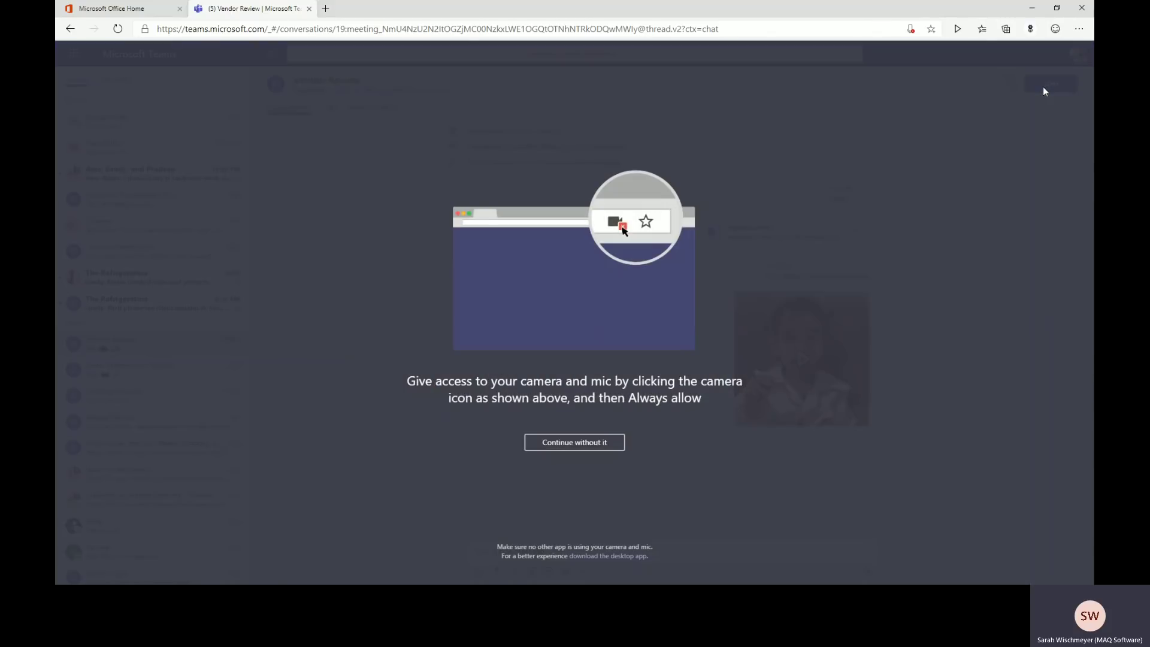
left_click(601, 446)
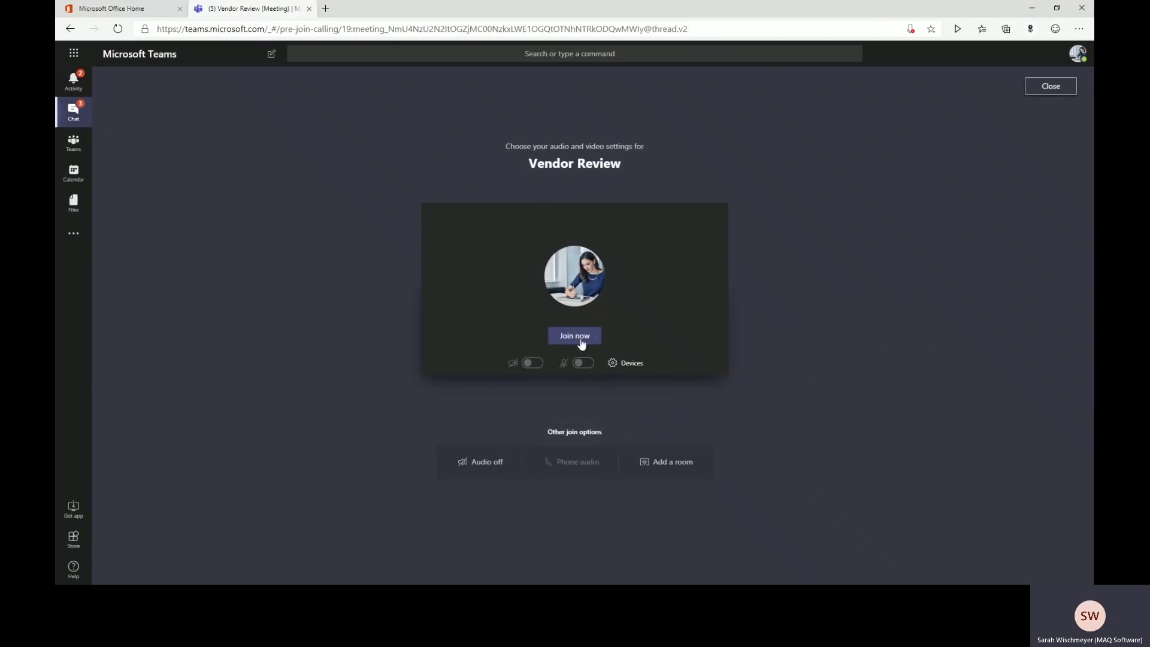
left_click(581, 339)
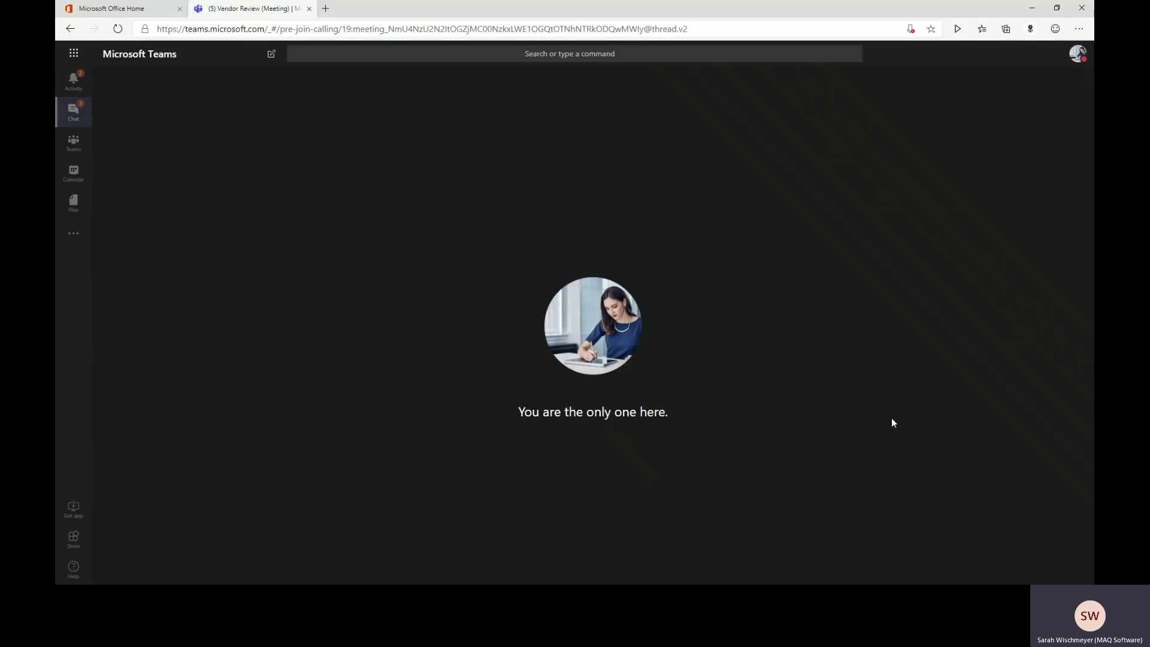
Step: Examine the meeting's sharing options for desktop, PowerPoint files and whiteboard, and close them without sharing
mouse_move(860, 539)
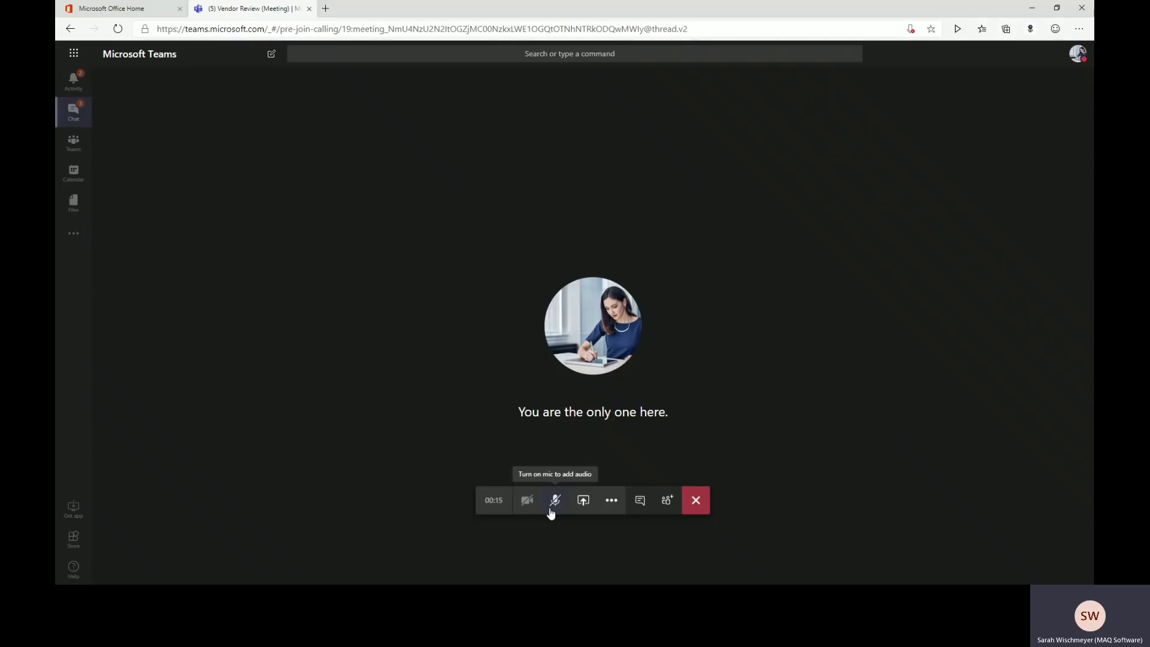
left_click(585, 506)
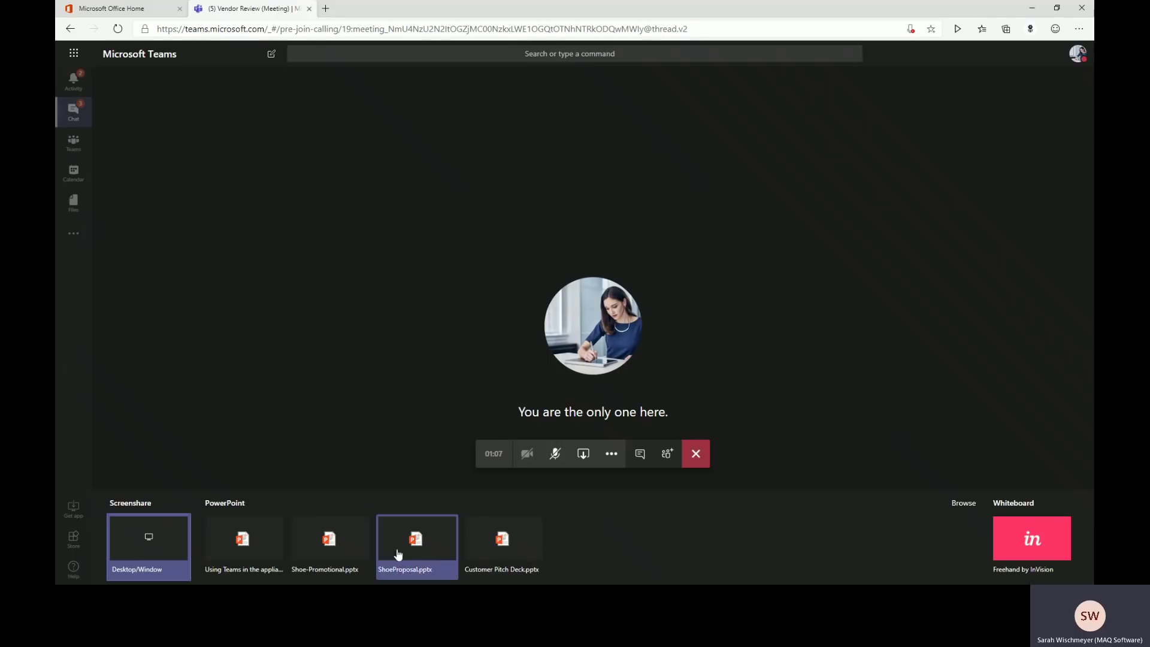
left_click(581, 461)
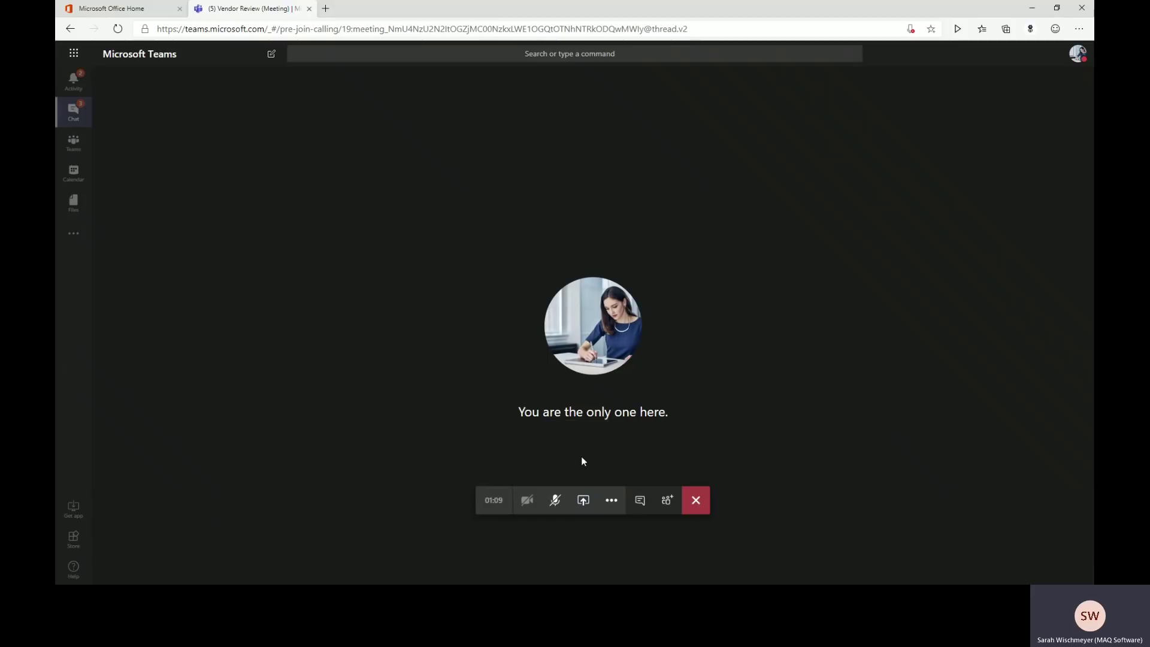
Step: Start recording the meeting and dismiss the recording notice
left_click(611, 502)
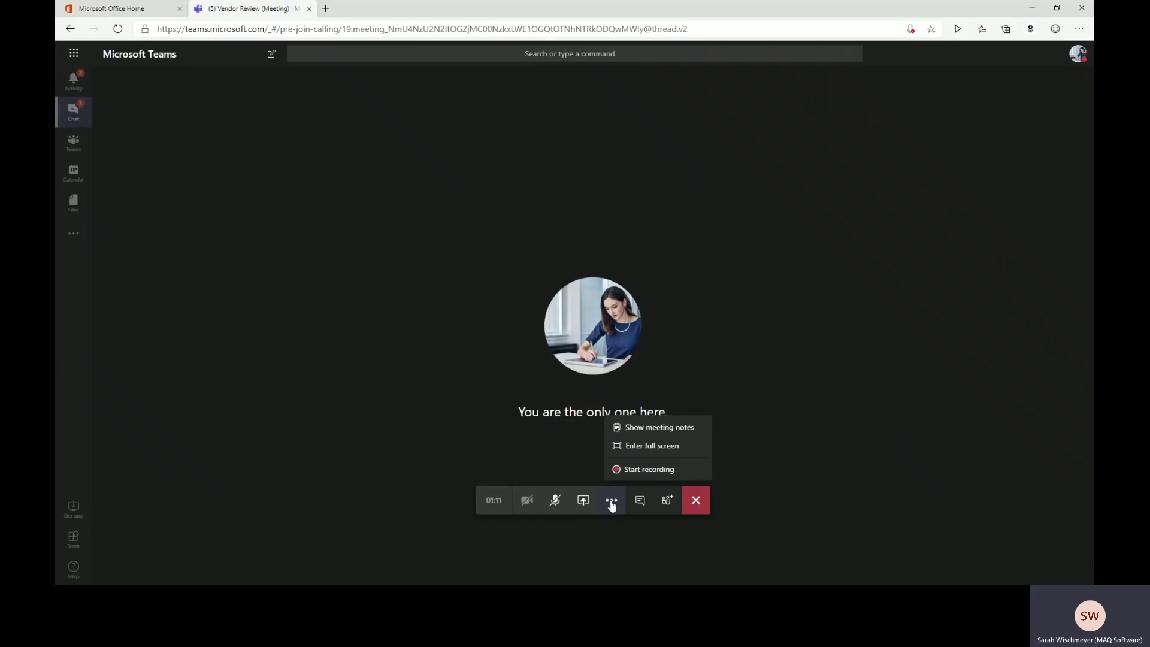
left_click(638, 474)
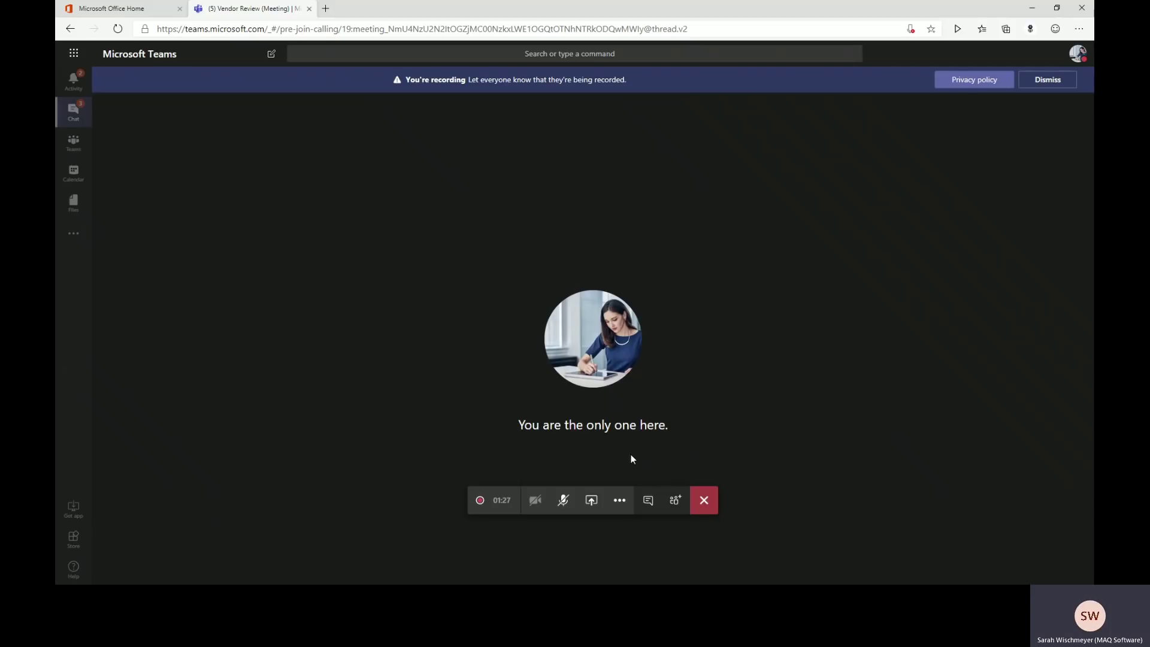
left_click(1048, 81)
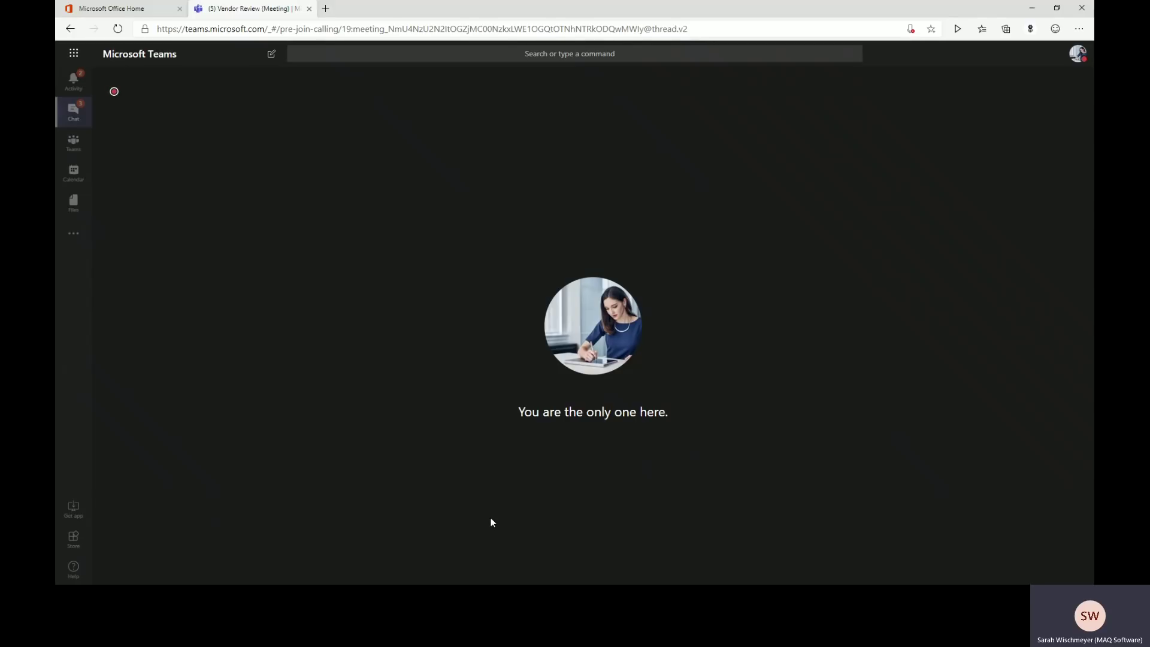
Step: Start taking meeting notes and title the first section "Quick review"
mouse_move(494, 520)
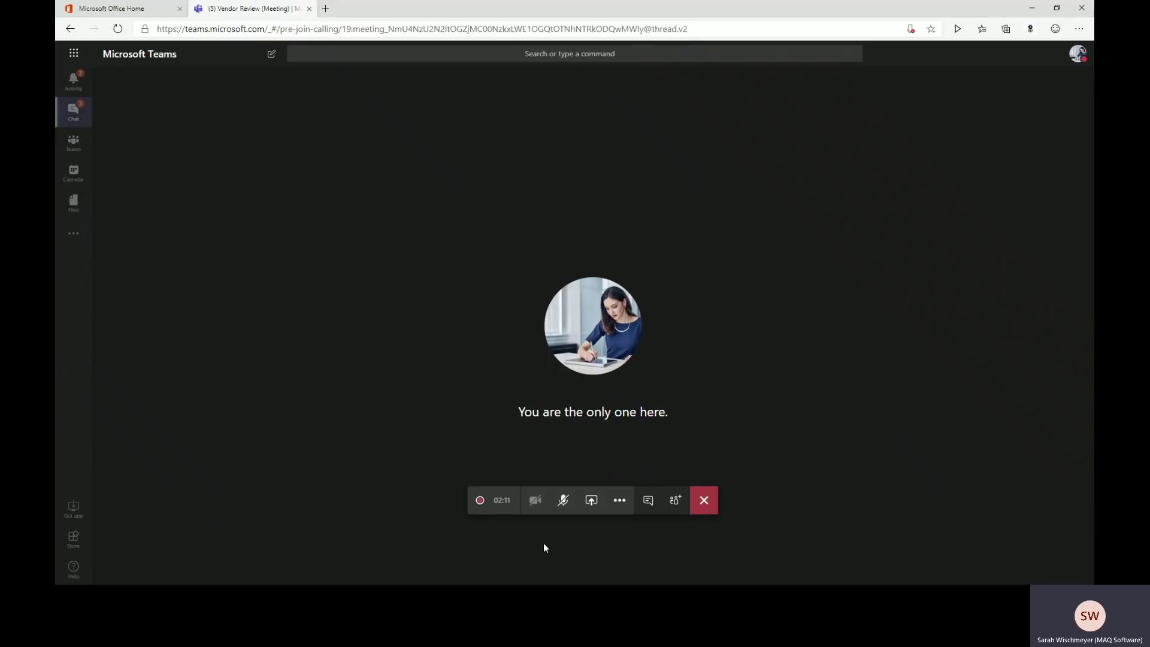
left_click(620, 503)
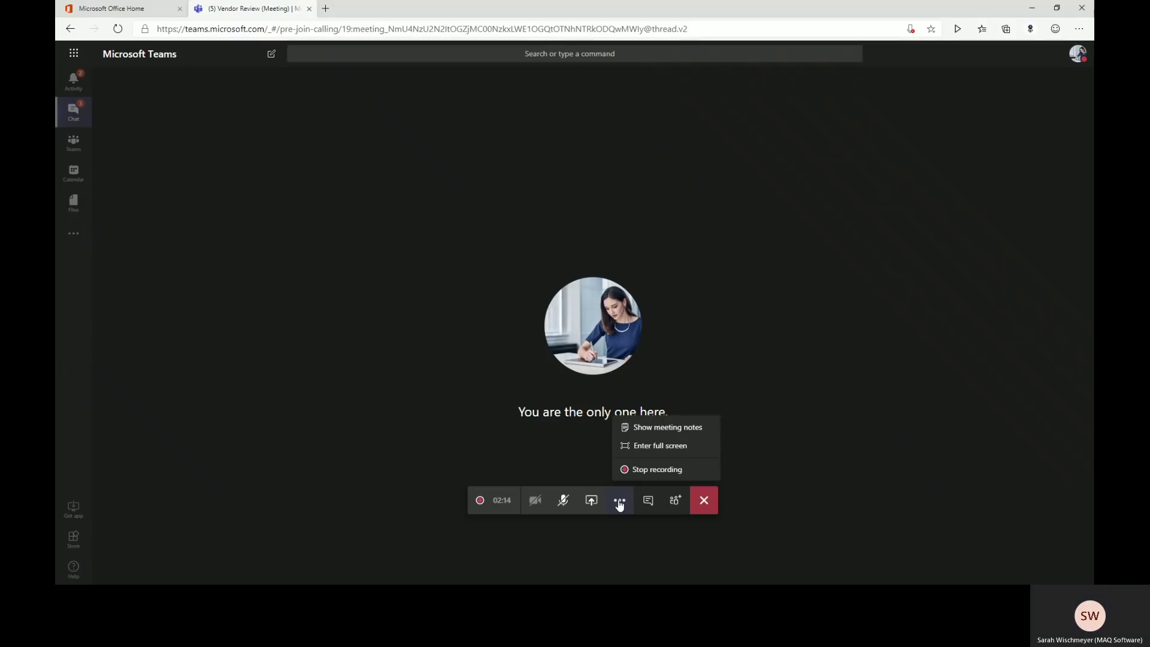
left_click(665, 428)
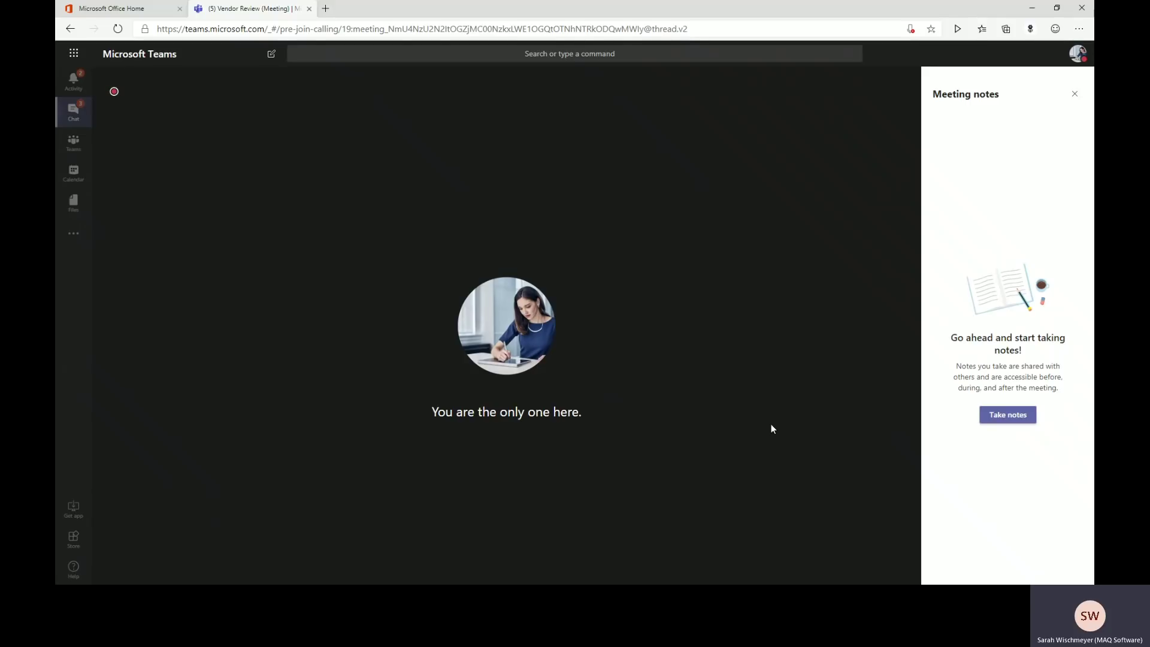
left_click(997, 419)
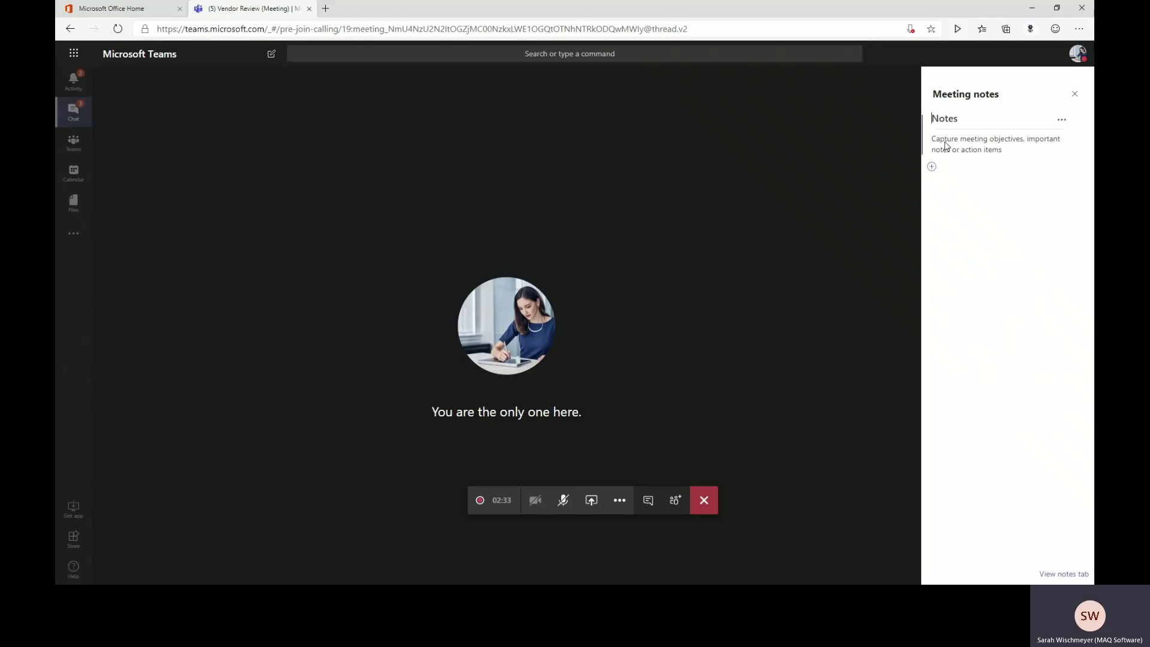
type("Qui")
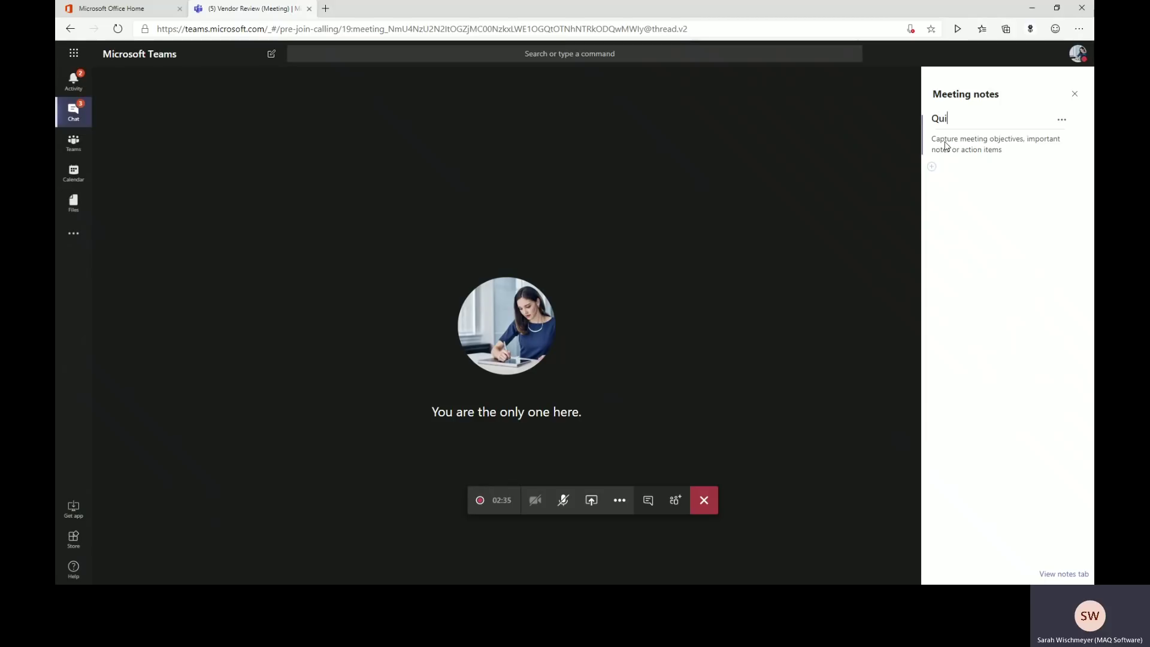
type("cki review")
key("BackSpace")
Step: Mention an invited attendee in the body of the Quick review note and add the text "will prese"
left_click(947, 145)
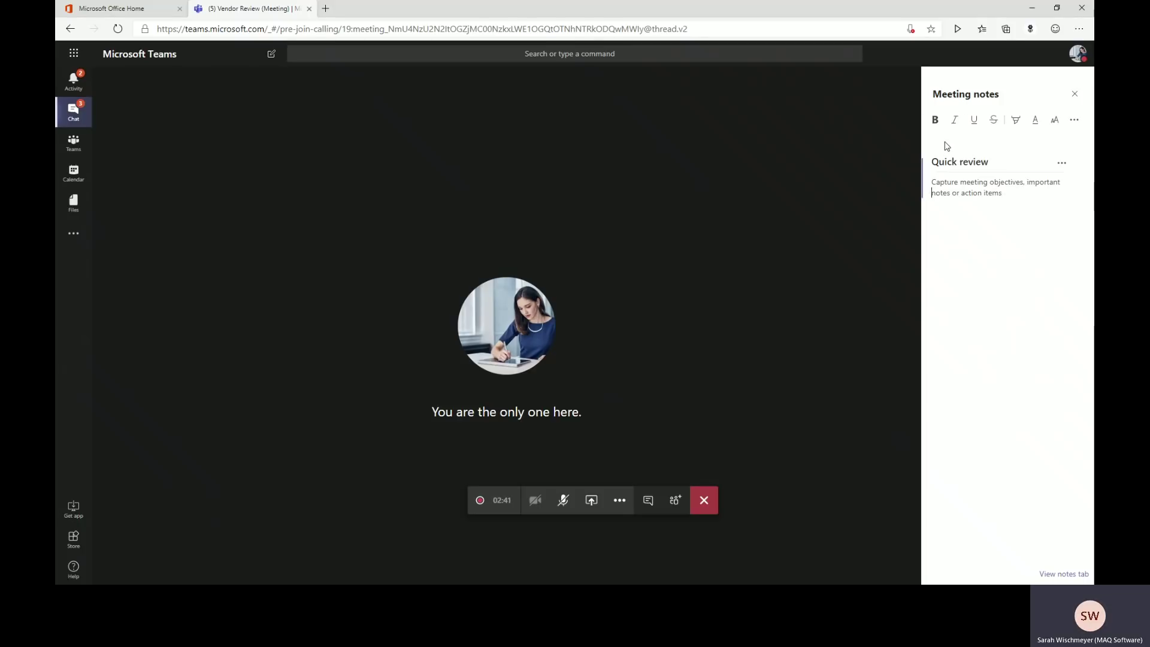
type("@pre")
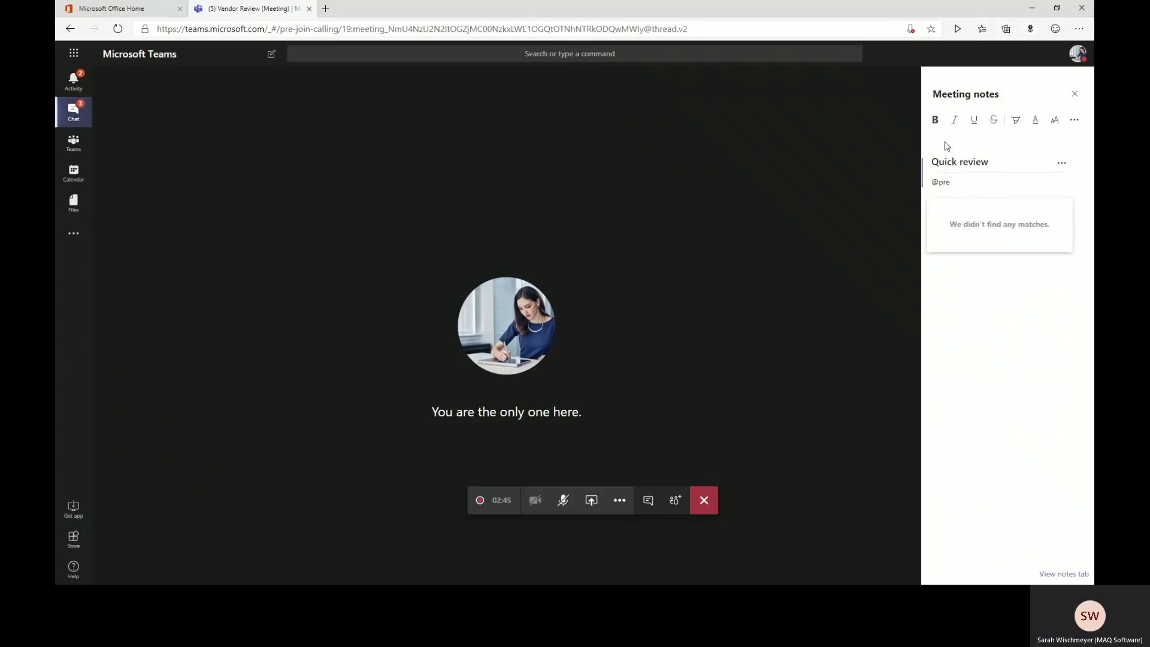
key("BackSpace")
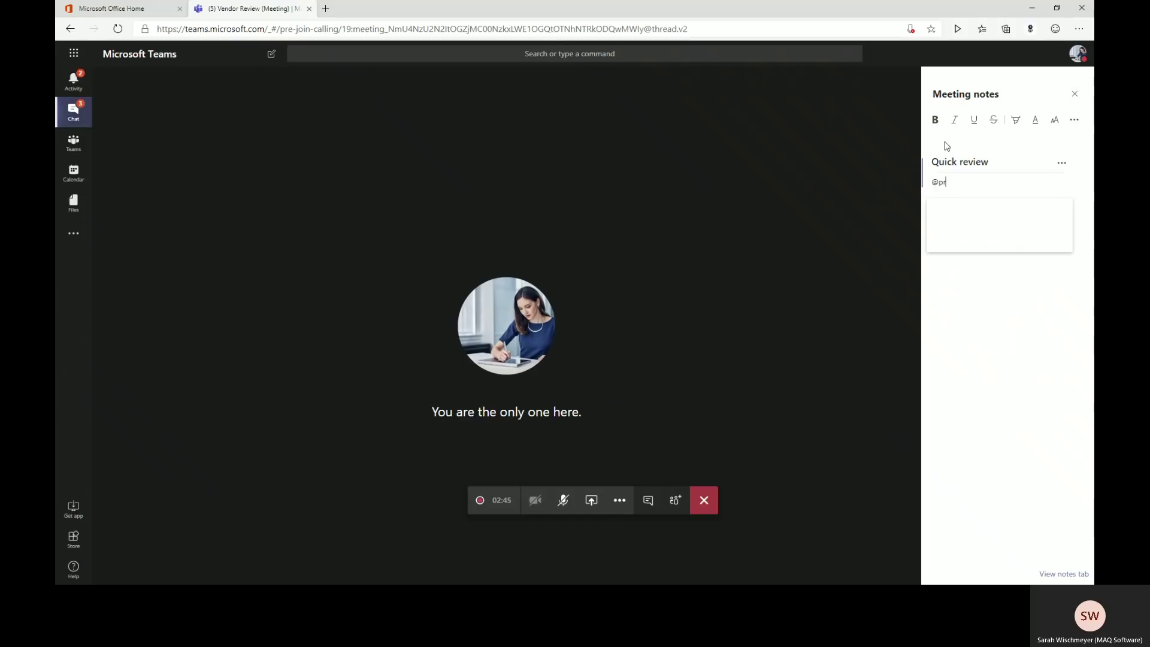
key("Return")
type("will")
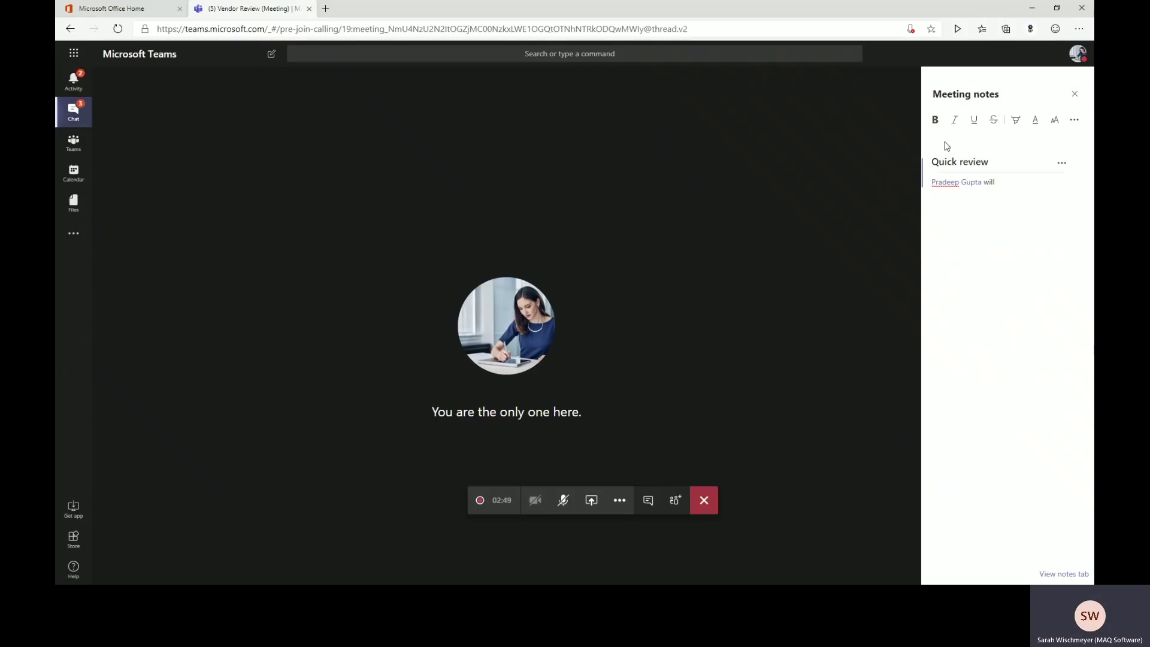
type(" revi")
key("BackSpace")
key("BackSpace")
key("BackSpace")
key("BackSpace")
type("prese")
Step: Review the meeting chat's messages, recording and notes entries, and open the list of meeting participants
left_click(648, 503)
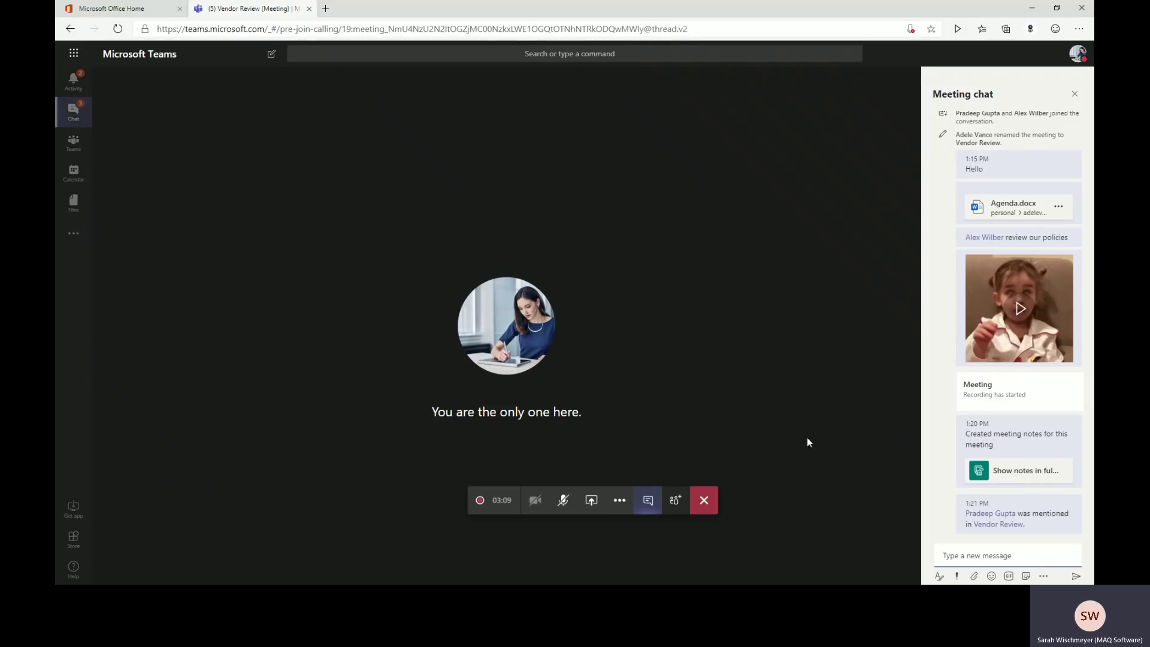
mouse_move(963, 214)
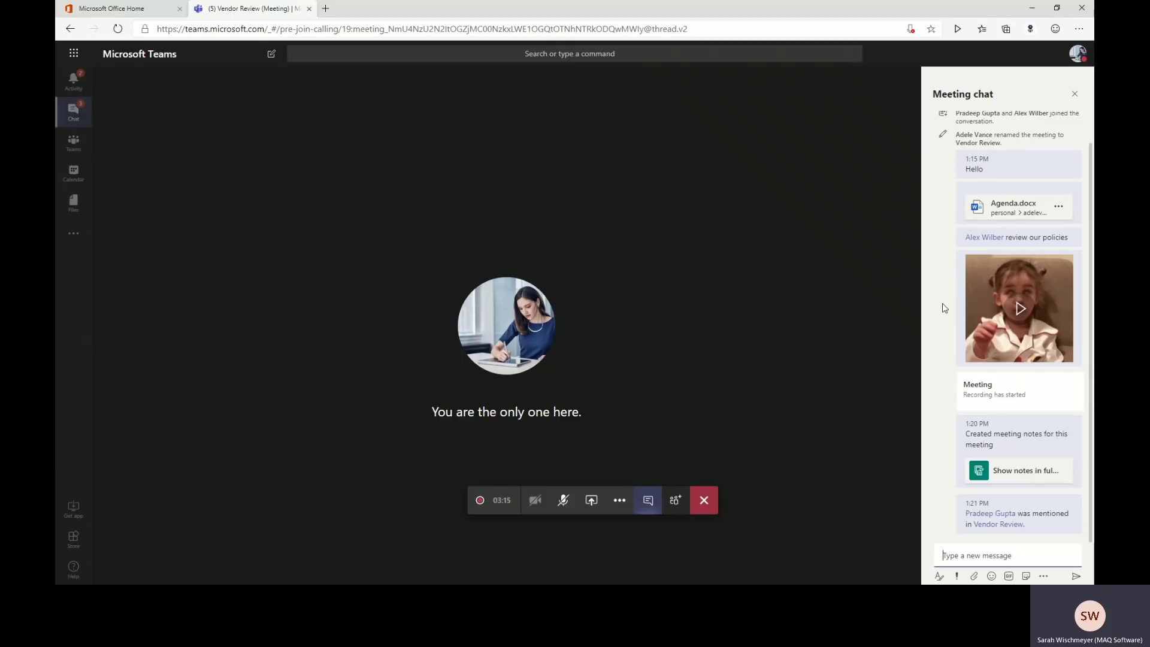
mouse_move(933, 364)
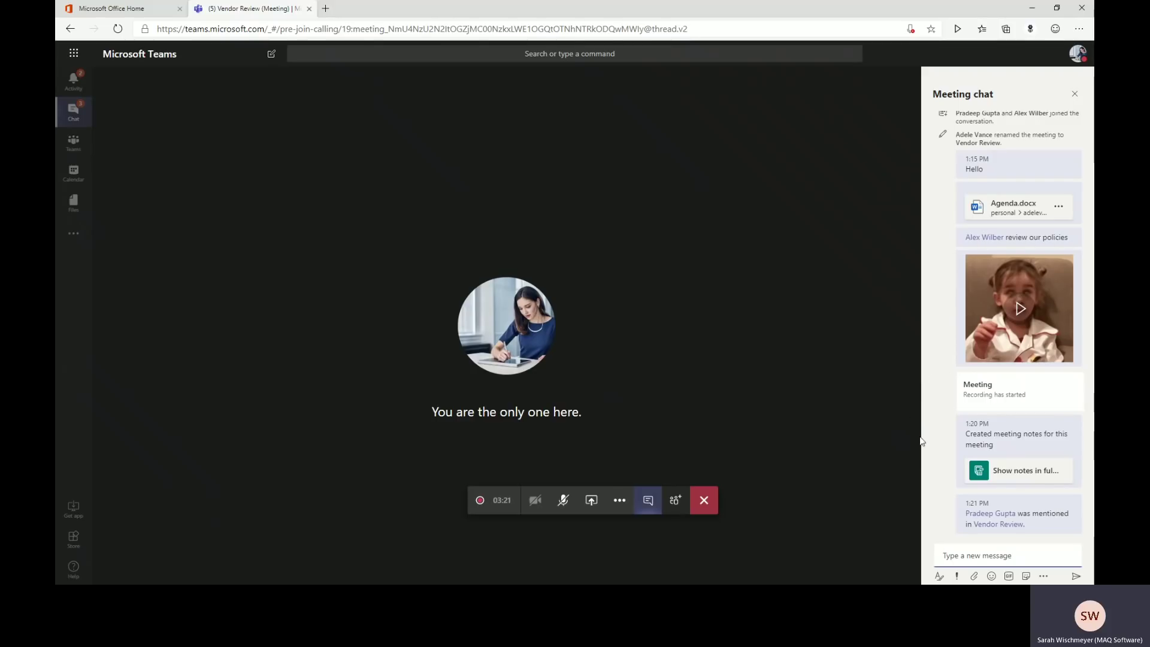
mouse_move(956, 472)
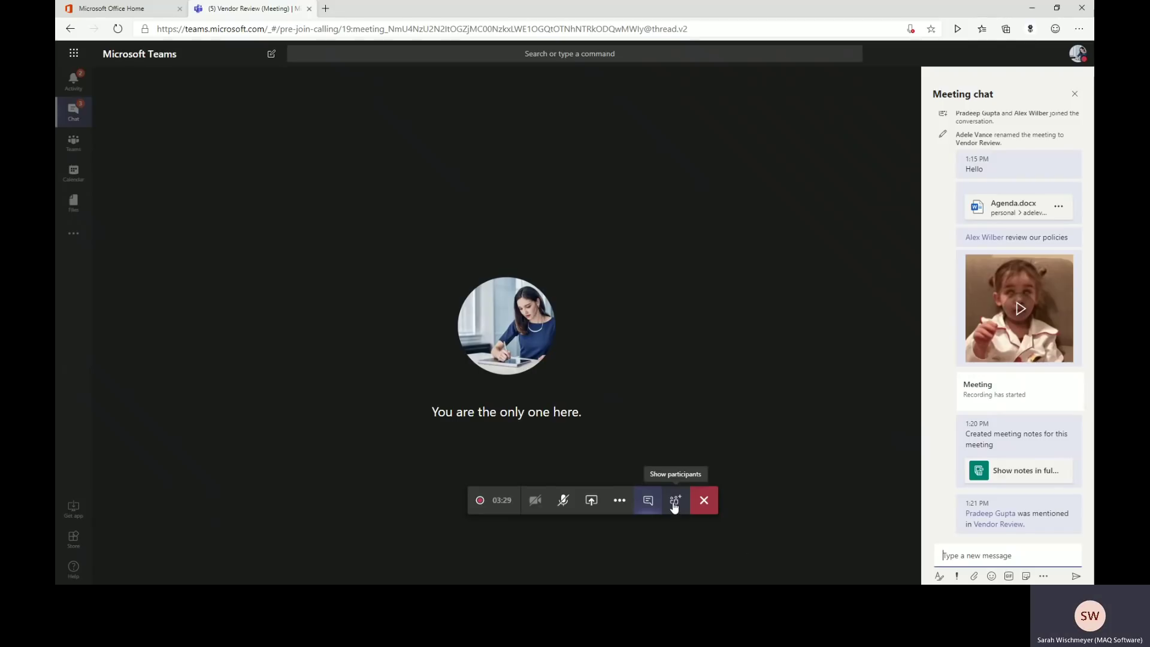
left_click(675, 507)
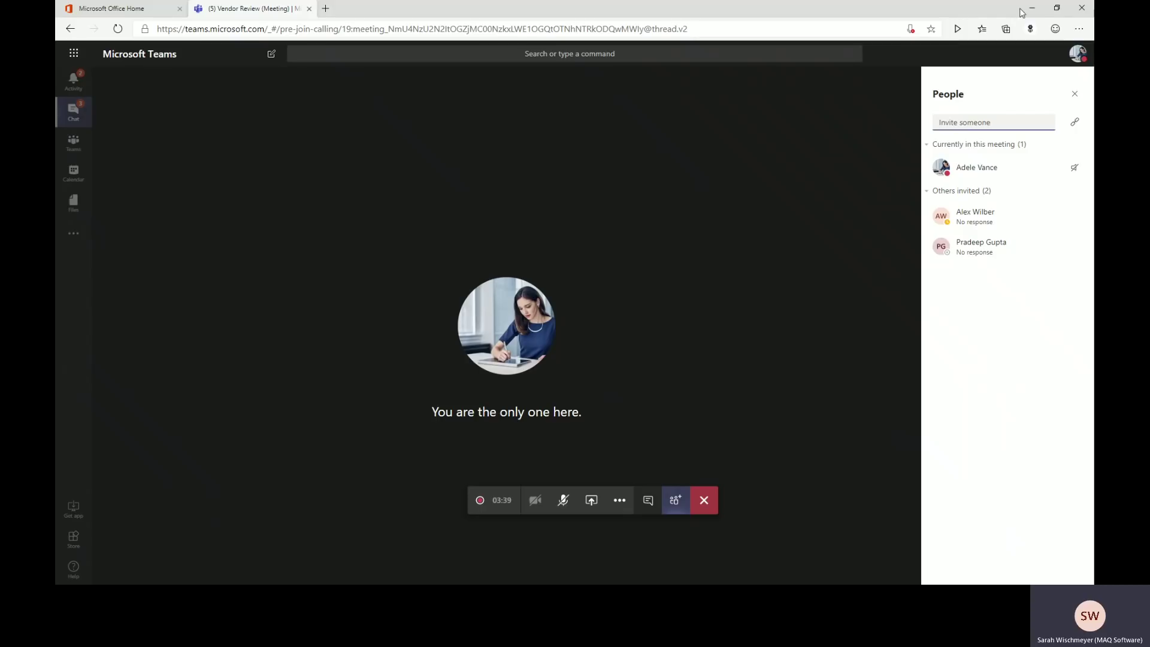
Step: Restore both browser windows to a smaller size and arrange the organizer's and second attendee's sessions side by side
left_click(1057, 10)
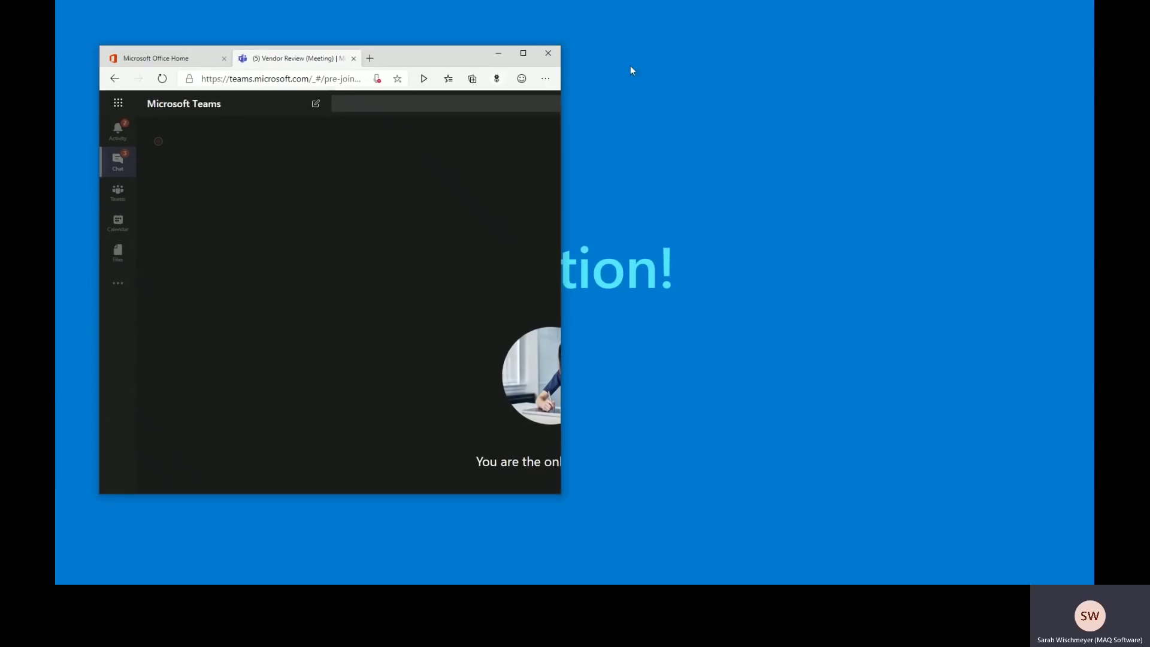
left_click_drag(452, 57, 429, 30)
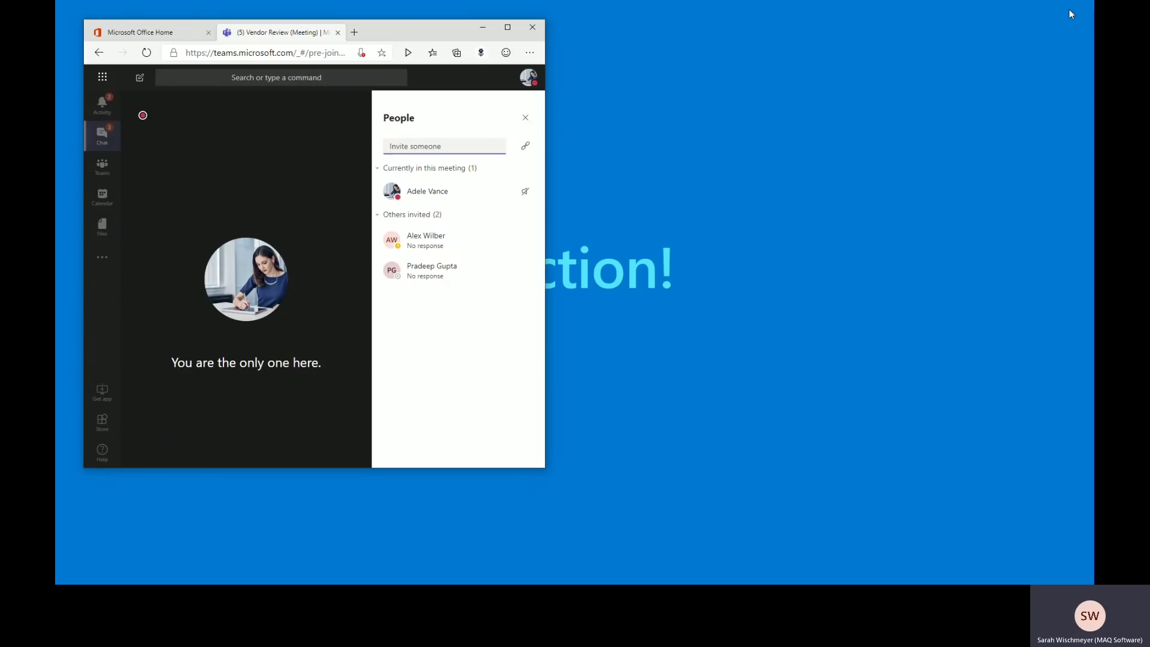
mouse_move(428, 35)
left_mouse_down()
mouse_move(713, 261)
mouse_move(461, 84)
mouse_move(435, 45)
left_mouse_up()
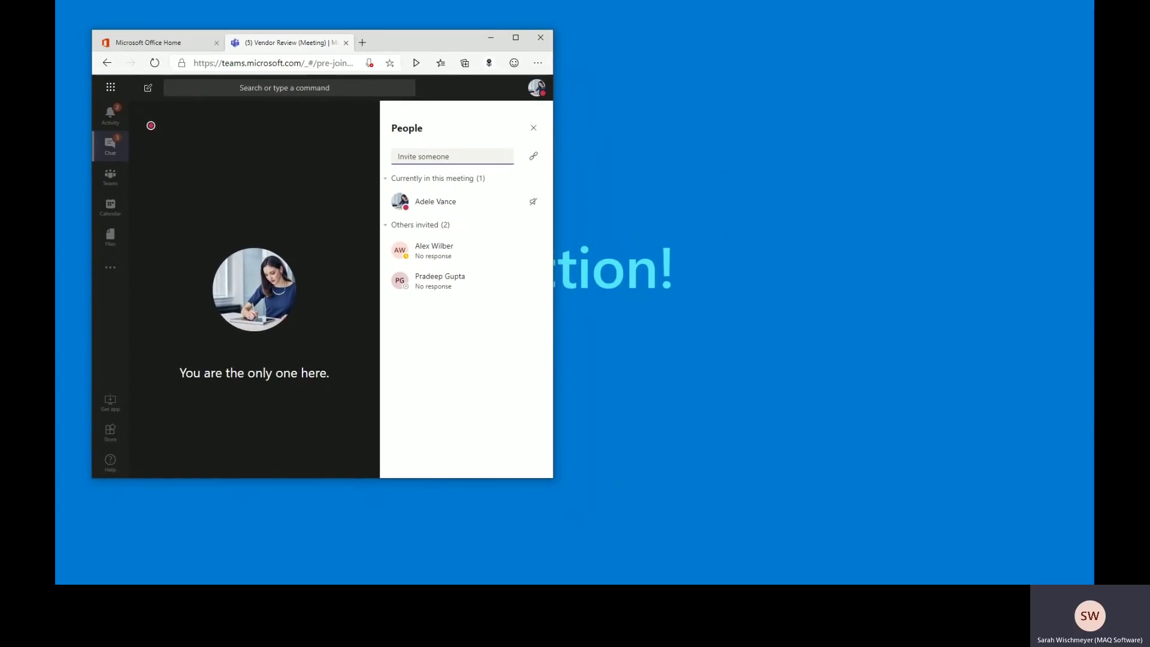
left_click_drag(1093, 9, 919, 33)
Step: Join the Vendor Review meeting from the second attendee's chat list without camera and microphone access, and dismiss the recording notice
left_click(581, 131)
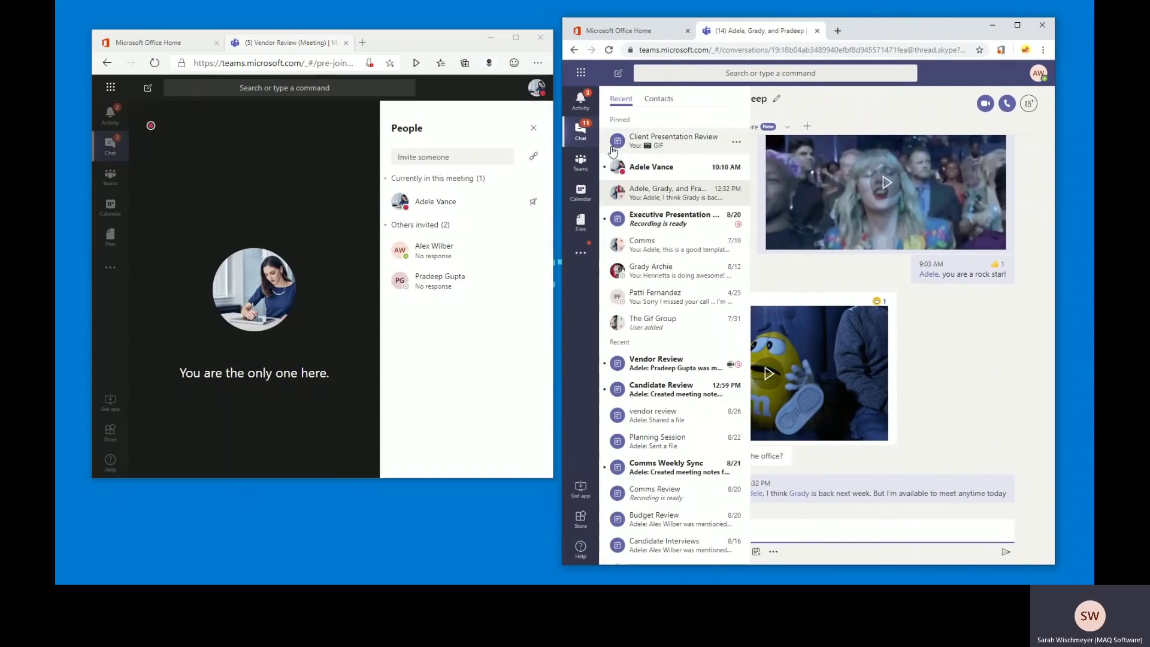
left_click(664, 365)
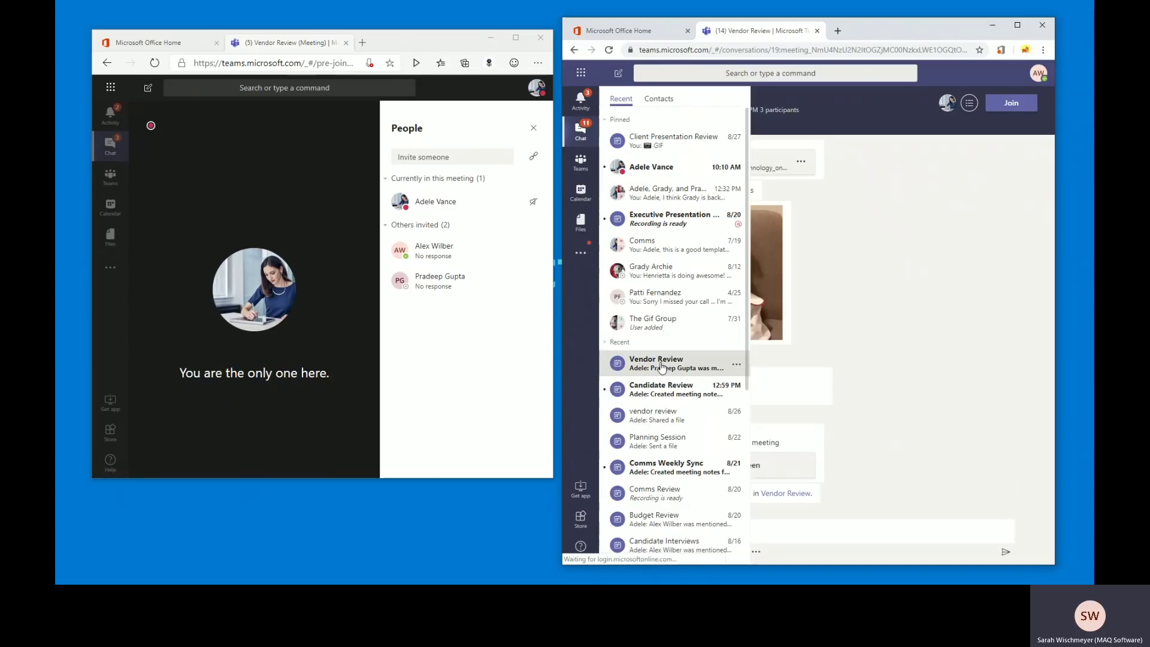
left_click(1011, 103)
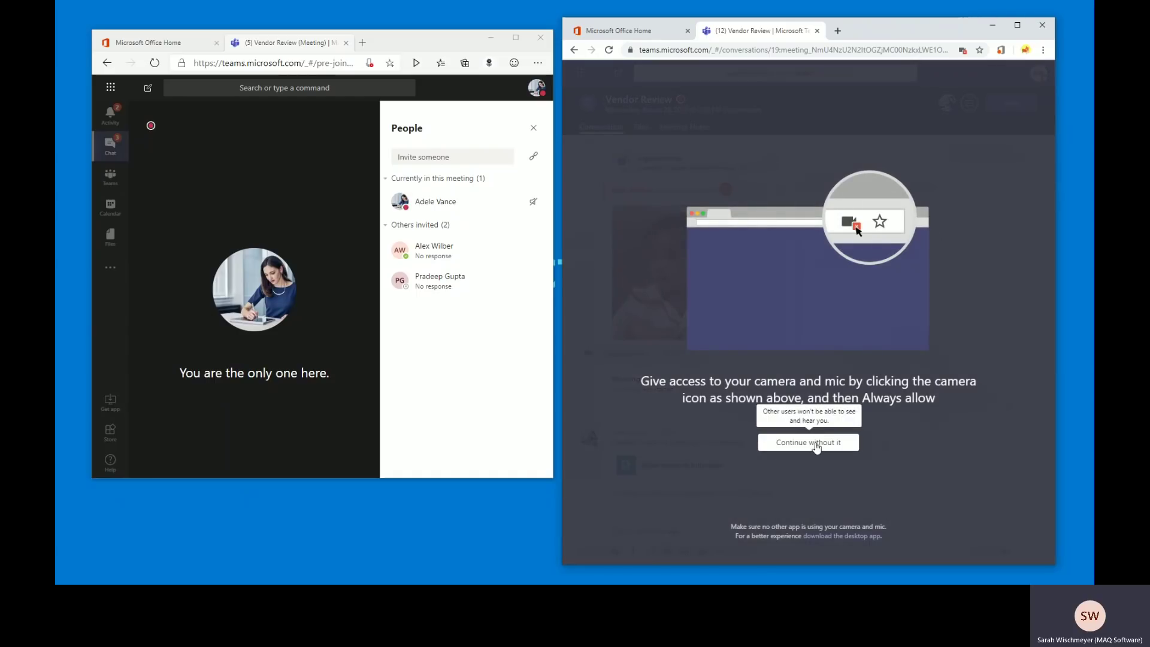
left_click(811, 412)
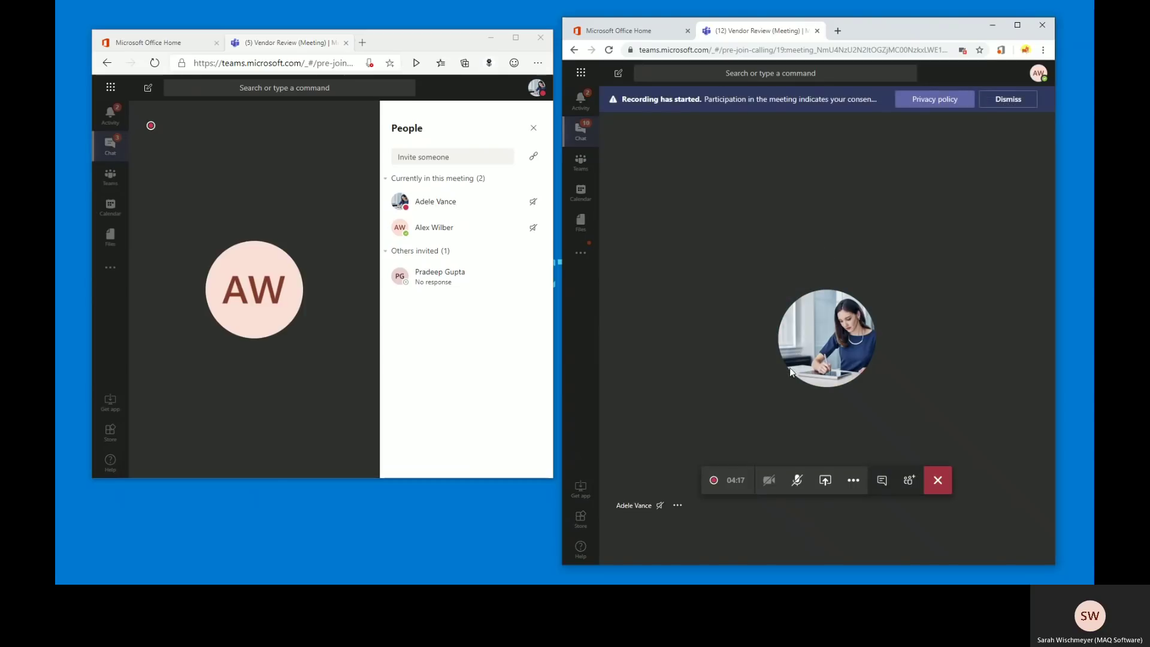
mouse_move(790, 372)
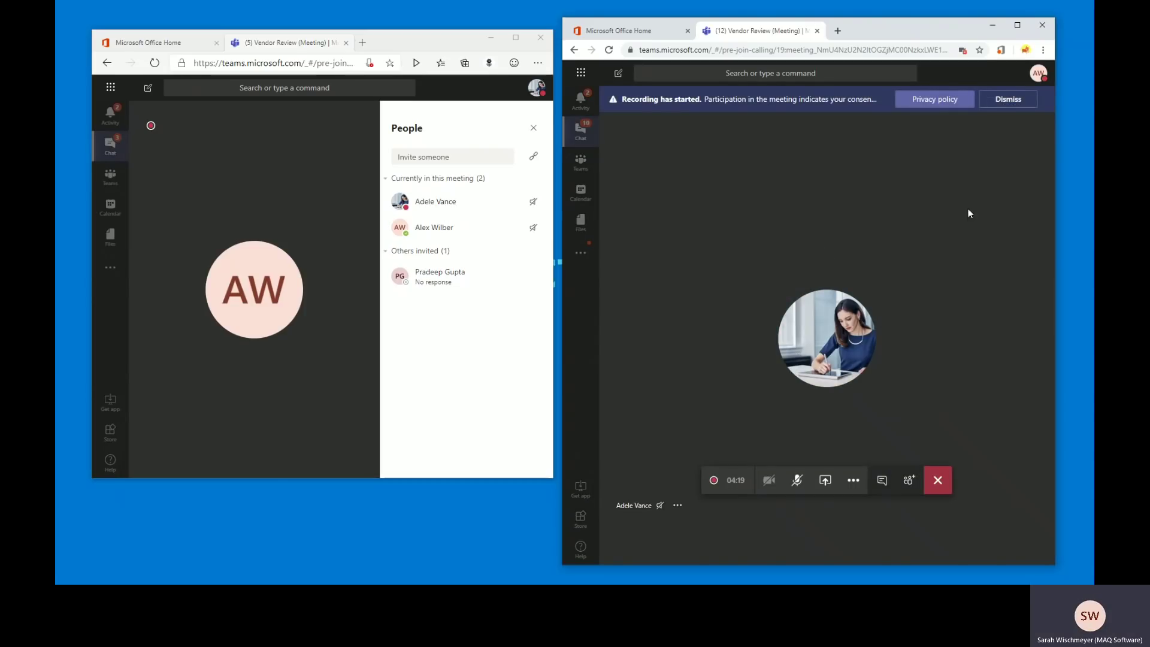
left_click(1008, 100)
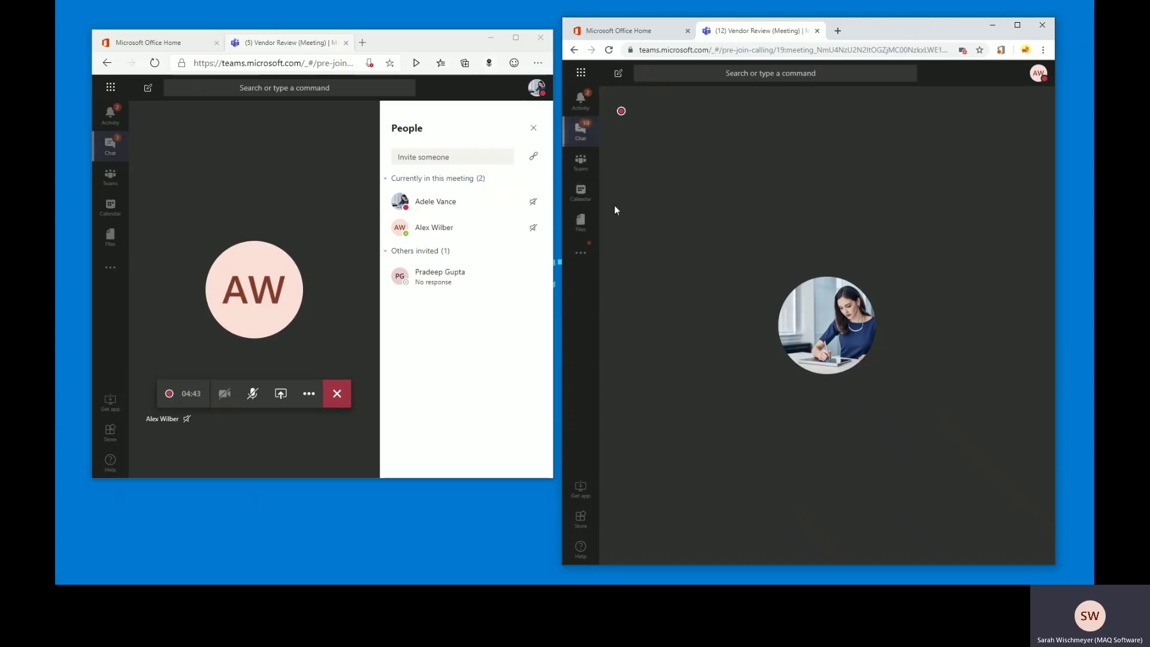
Step: Show the meeting chat in the second attendee's session and add a thumbs-up reaction to the message about the mentioned attendee
mouse_move(685, 222)
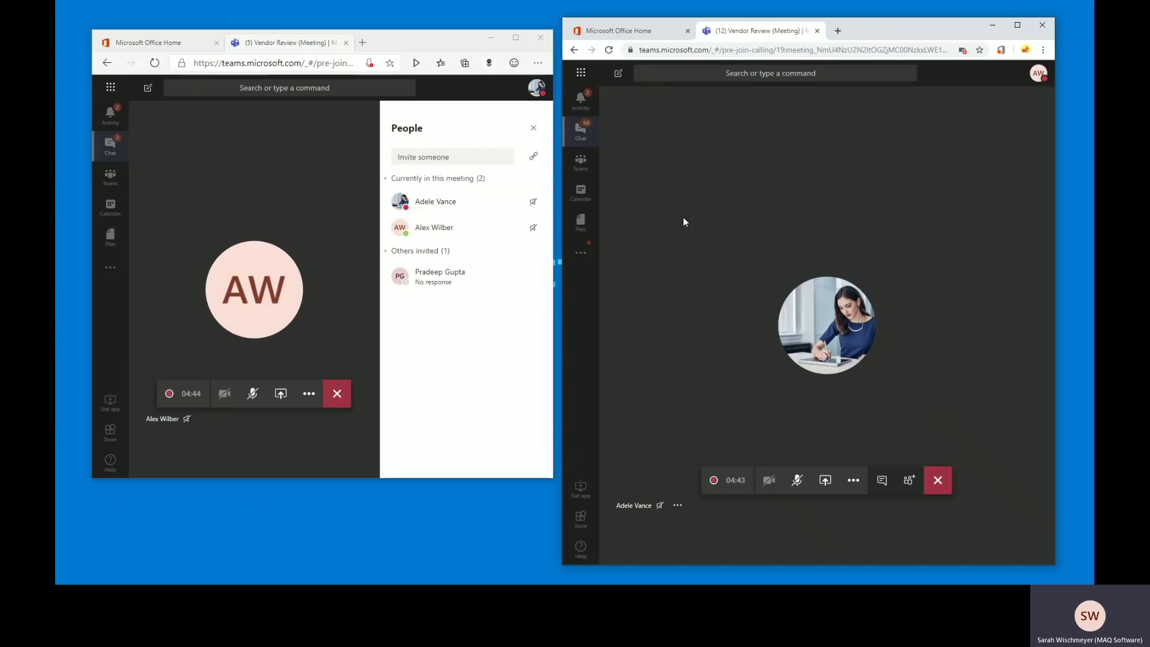
left_click(882, 482)
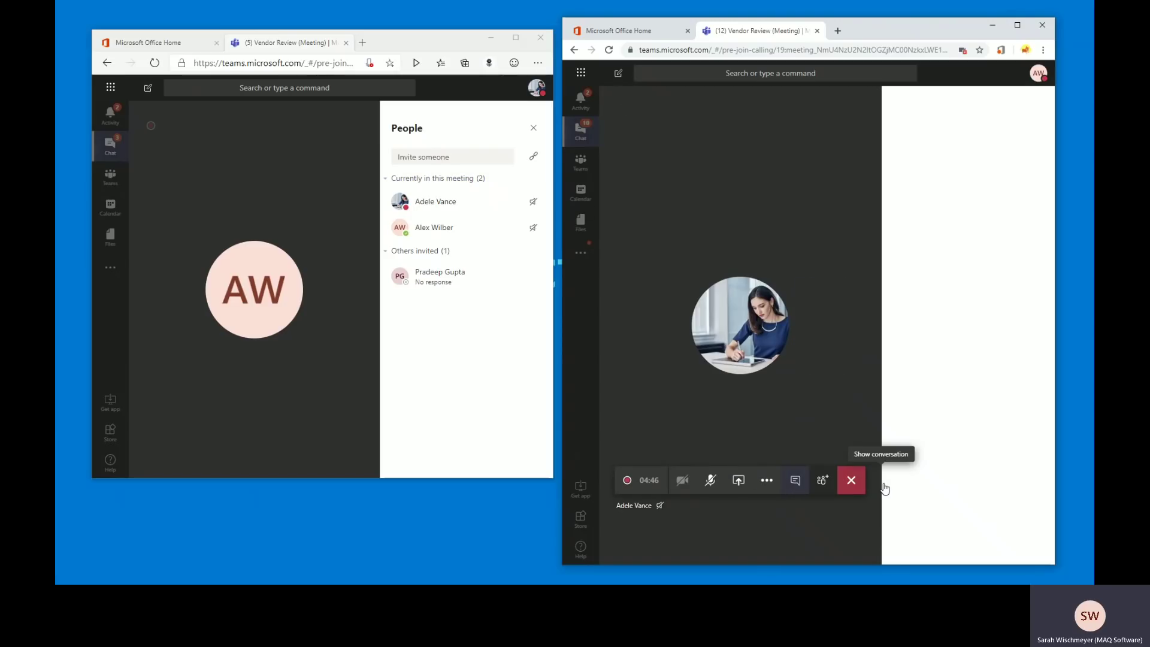
mouse_move(1010, 368)
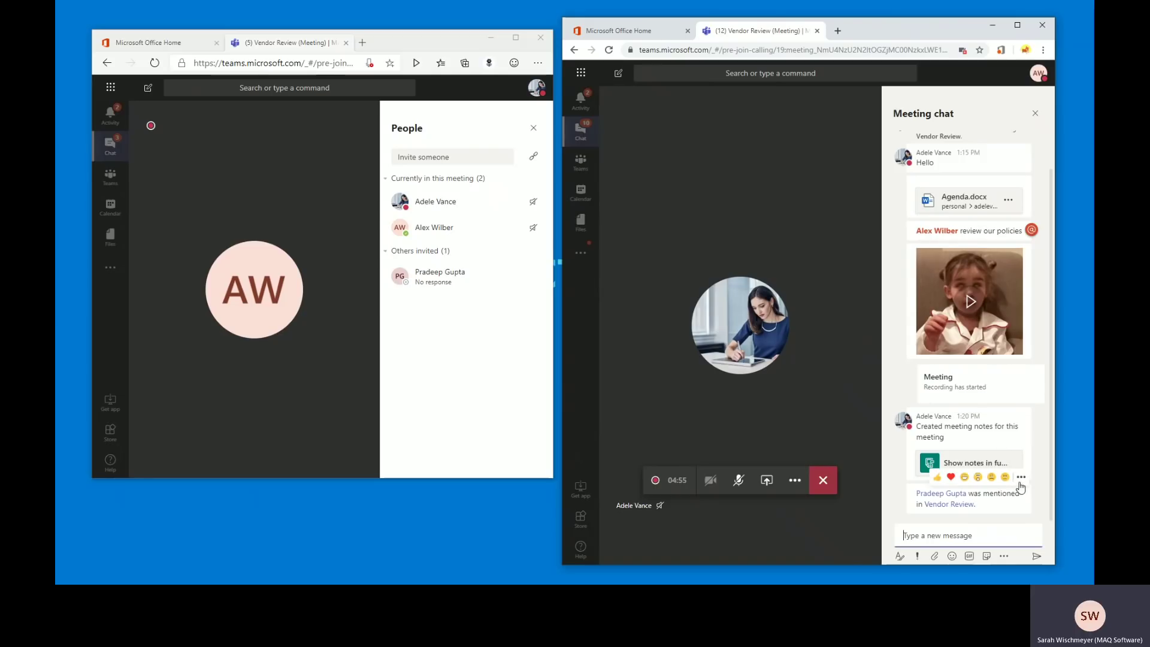
left_click(937, 477)
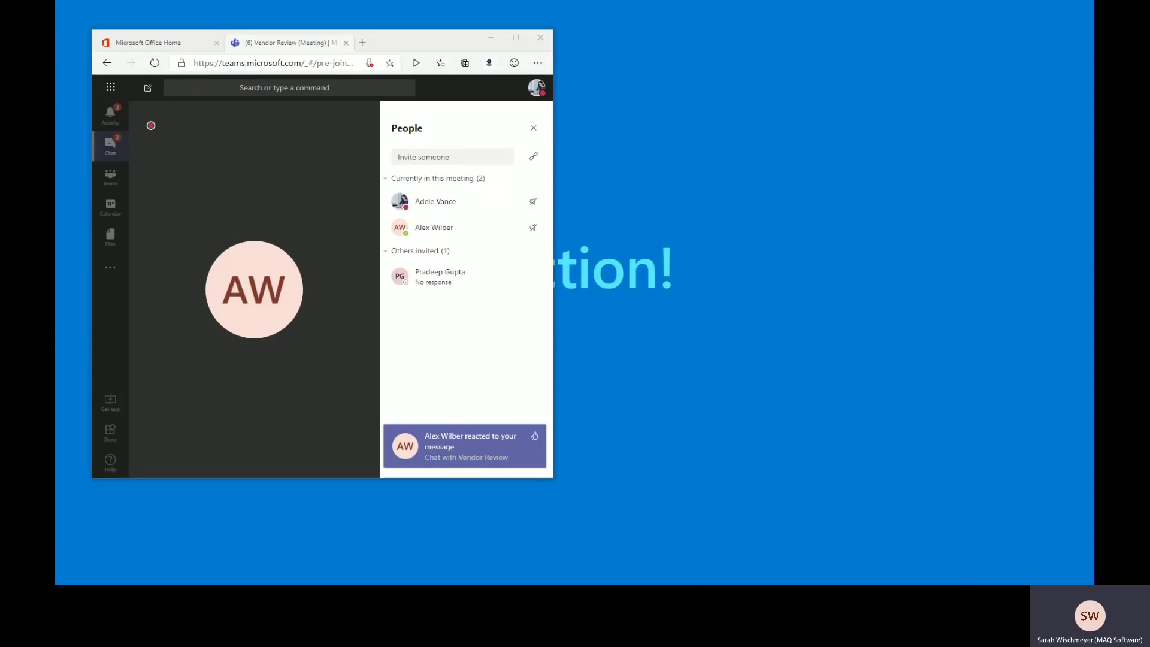
Step: Maximize the organizer's window and review the Vendor Review conversation, shared files and meeting notes during the call
double_click(403, 45)
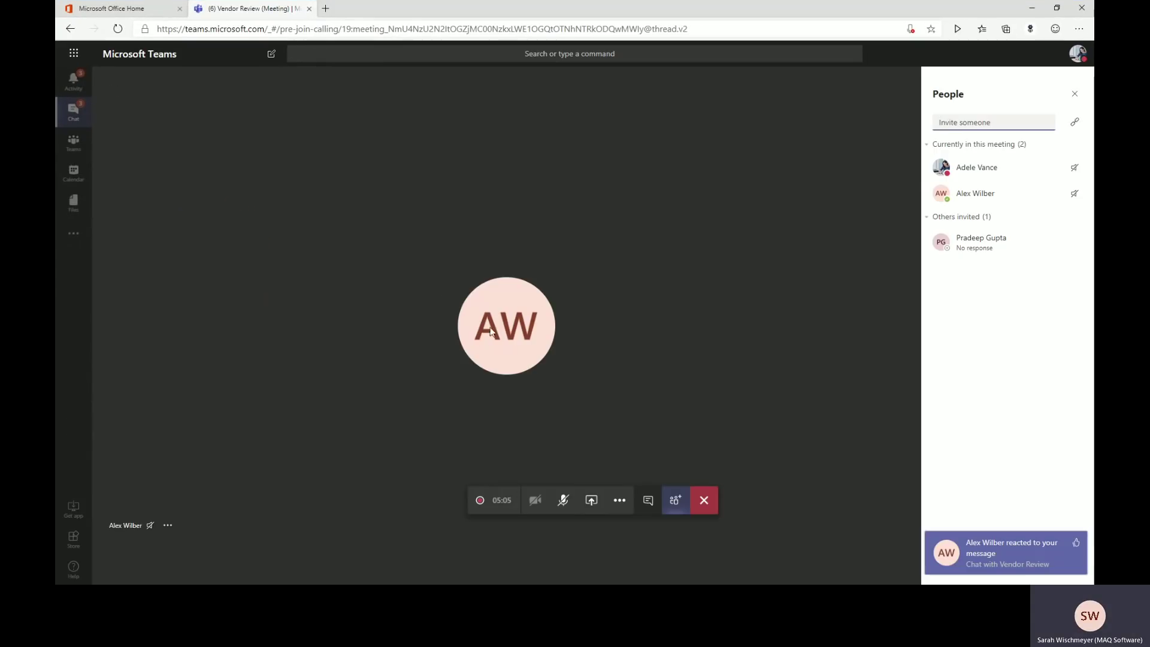
left_click(652, 507)
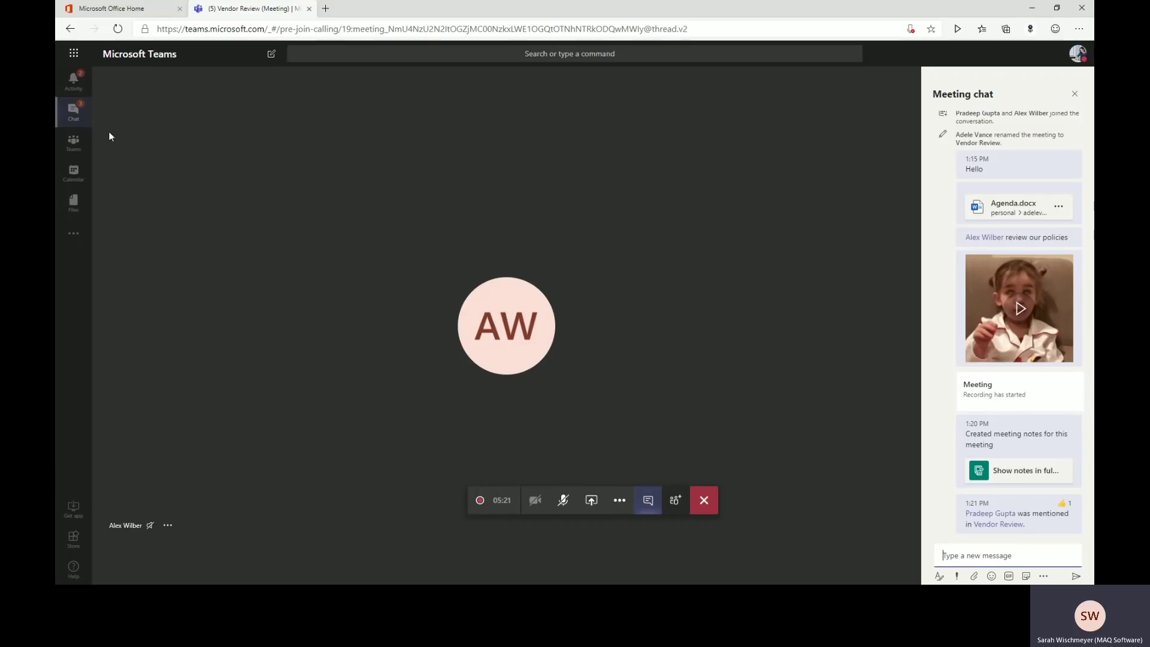
left_click(74, 114)
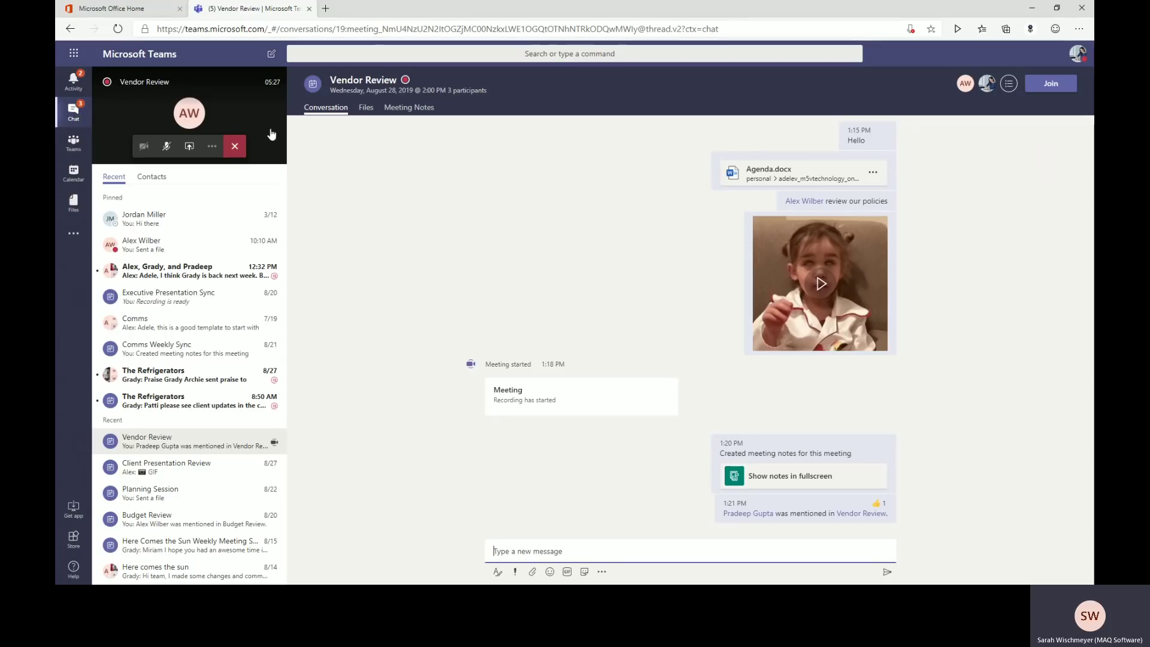
left_click(362, 111)
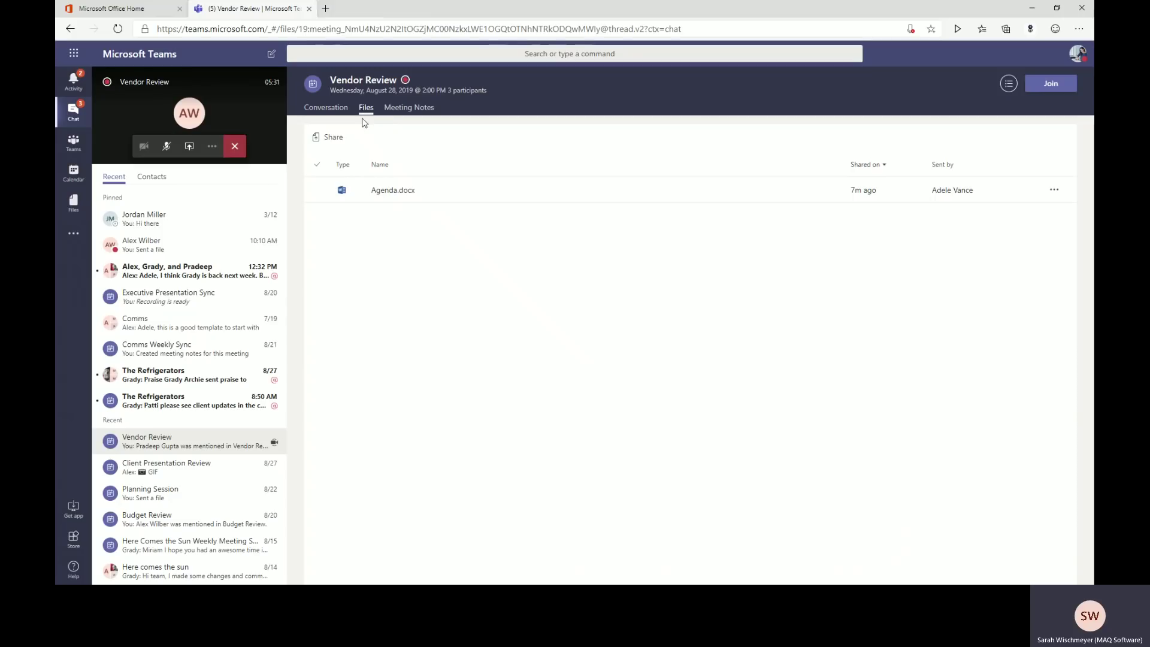
left_click(369, 197)
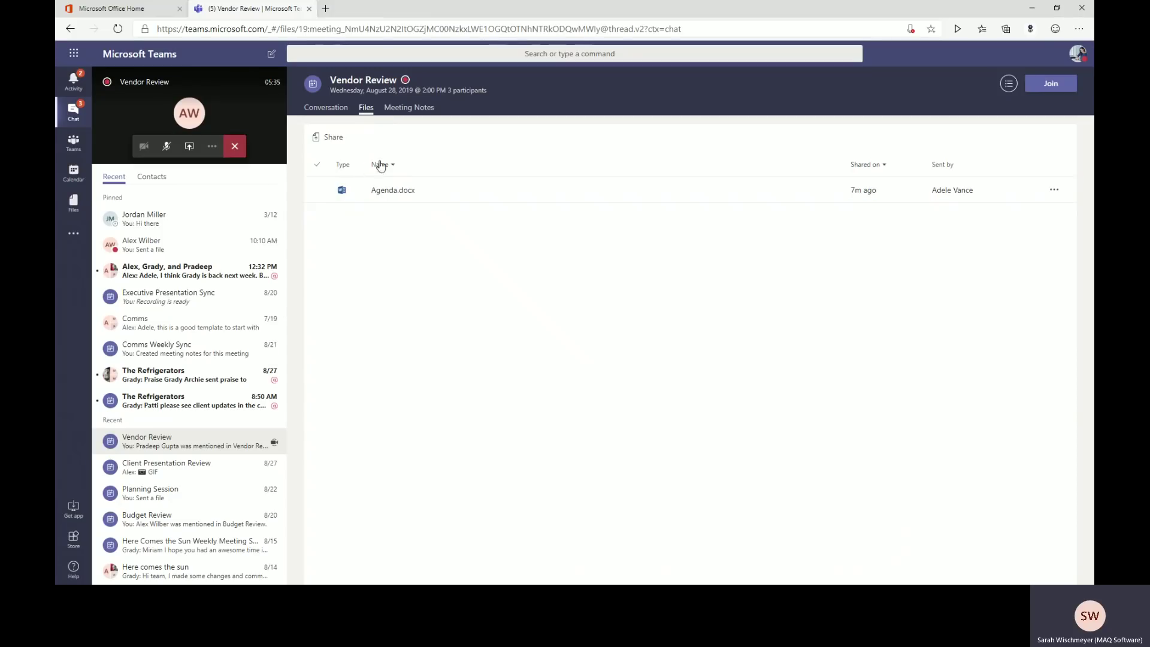
left_click(399, 113)
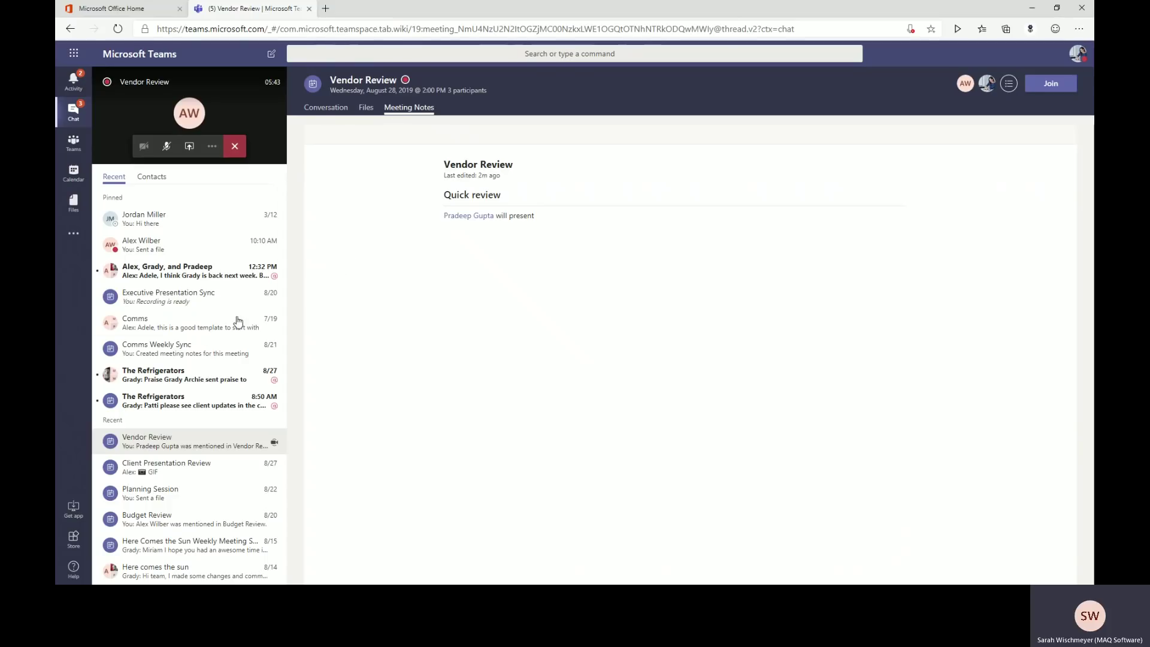
Step: View the Comms chat while the Vendor Review call continues, and return to the full meeting view
left_click(138, 323)
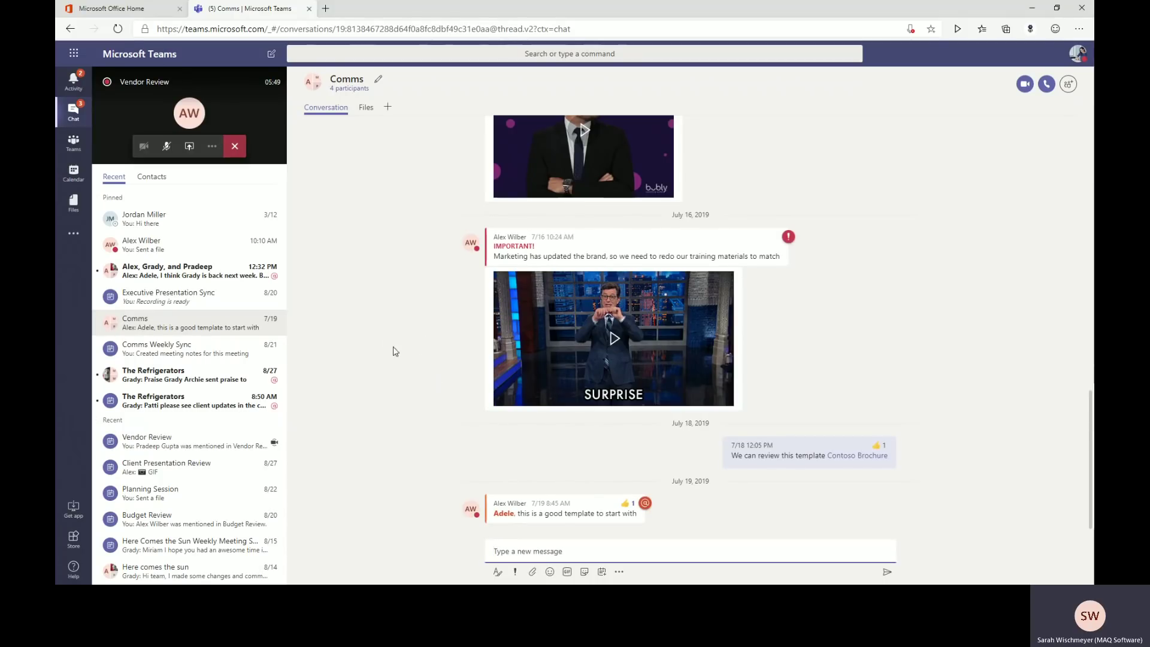
left_click(227, 114)
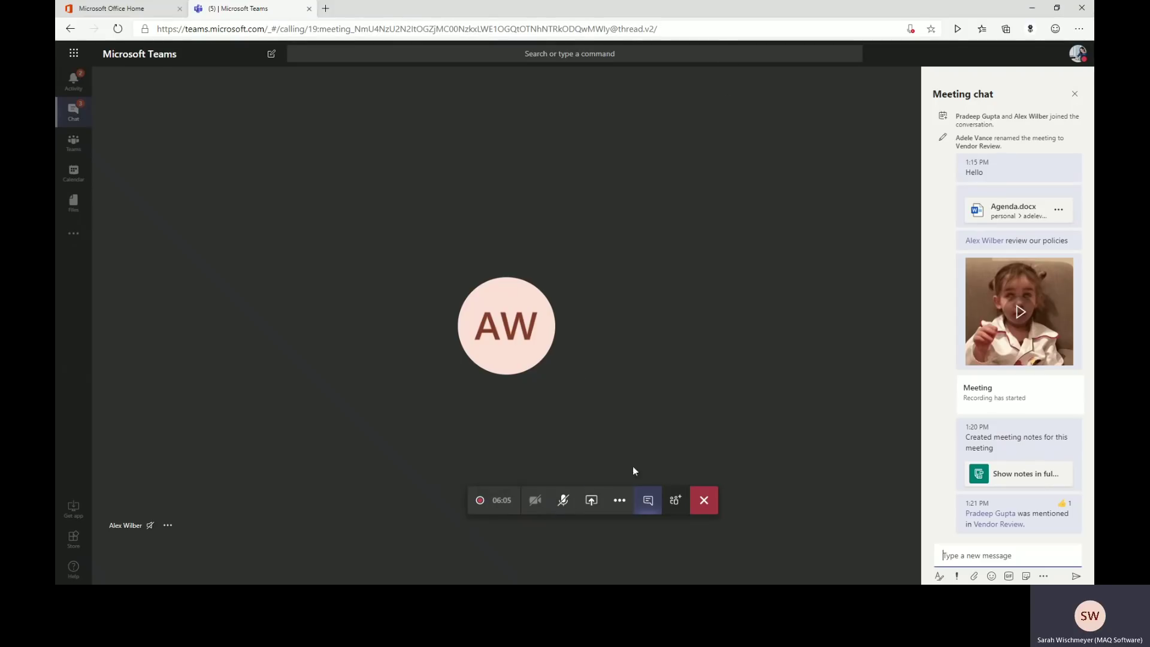
left_click(73, 117)
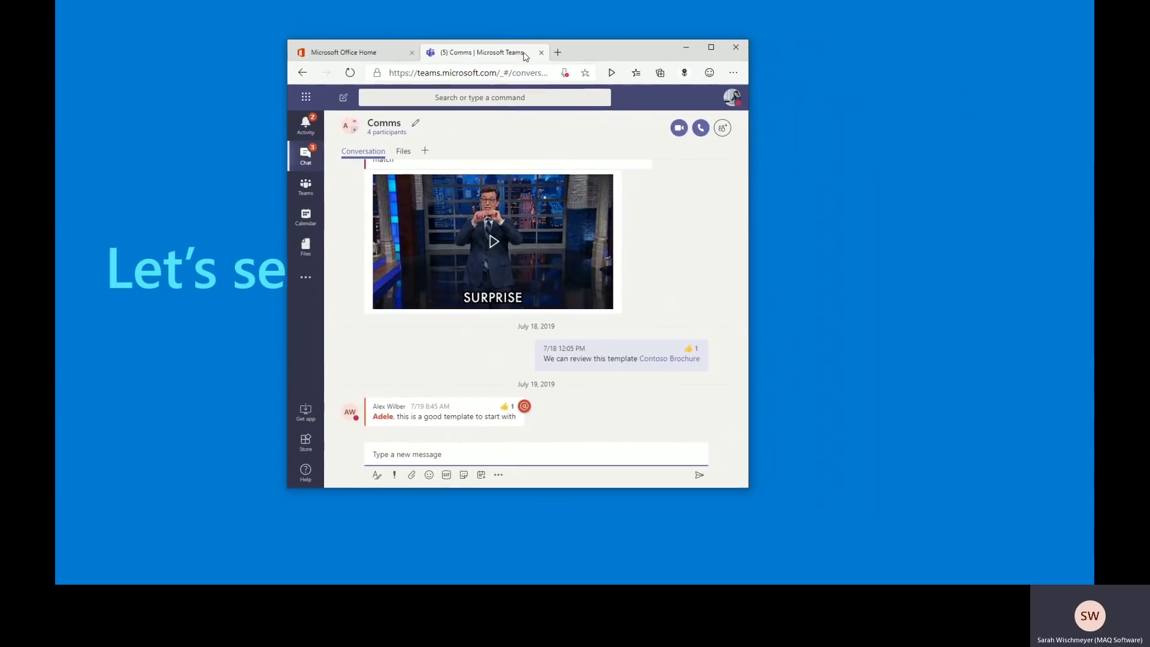
double_click(595, 48)
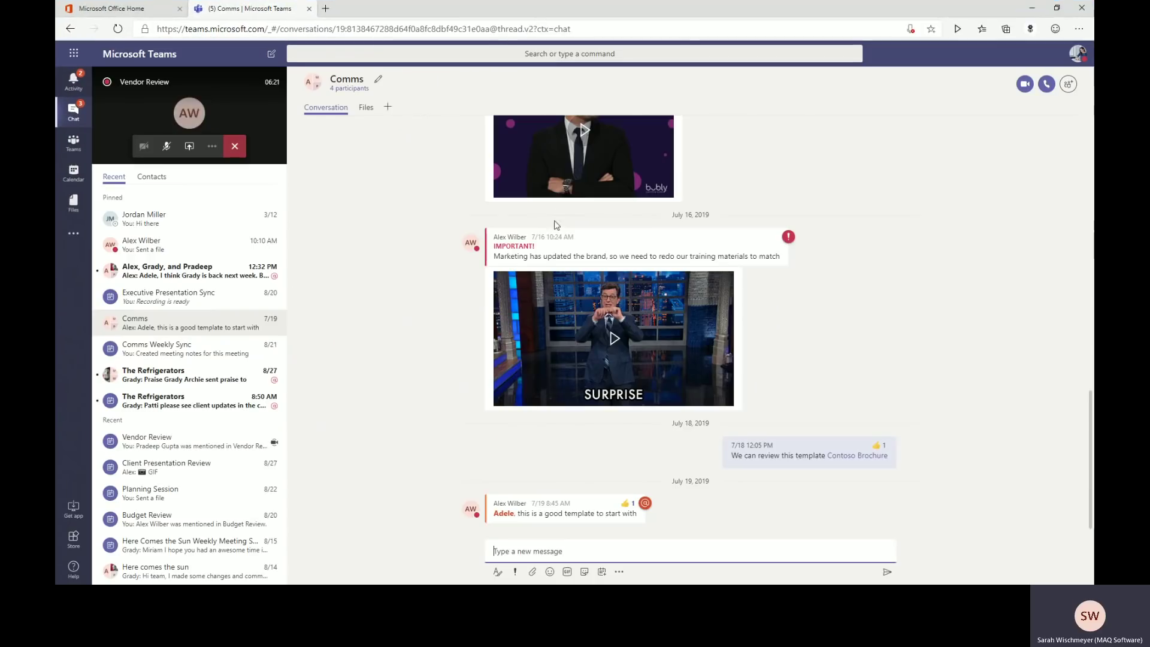
left_click(131, 120)
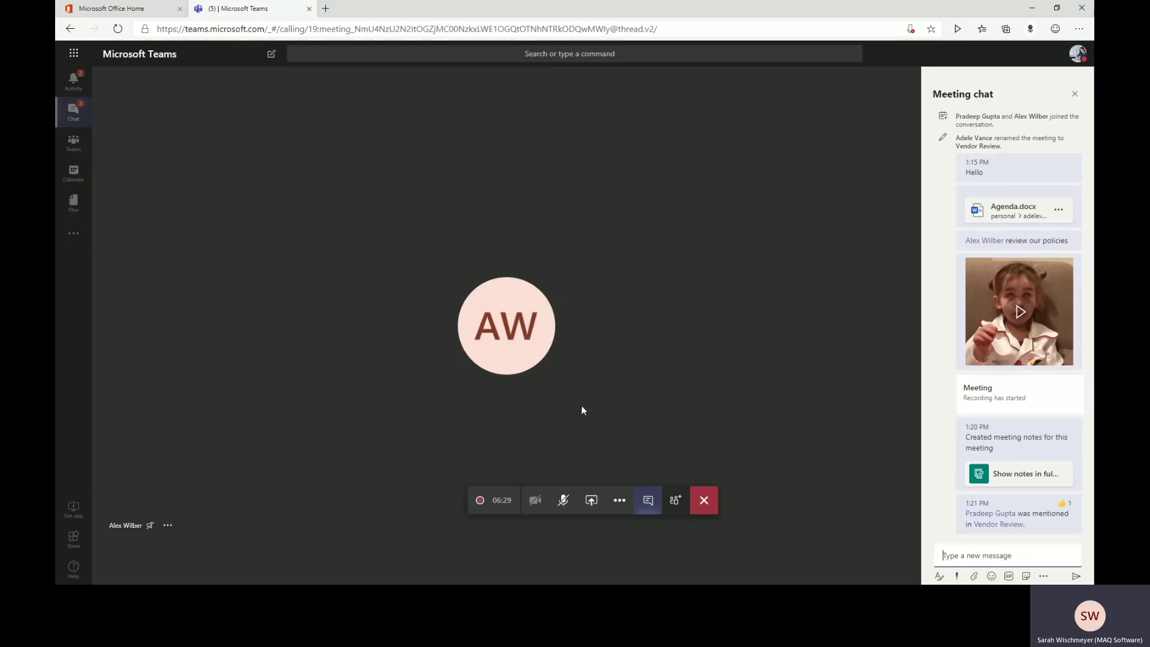
Step: Stop the meeting recording and leave the Vendor Review meeting without rating the call quality
left_click(618, 501)
left_click(625, 471)
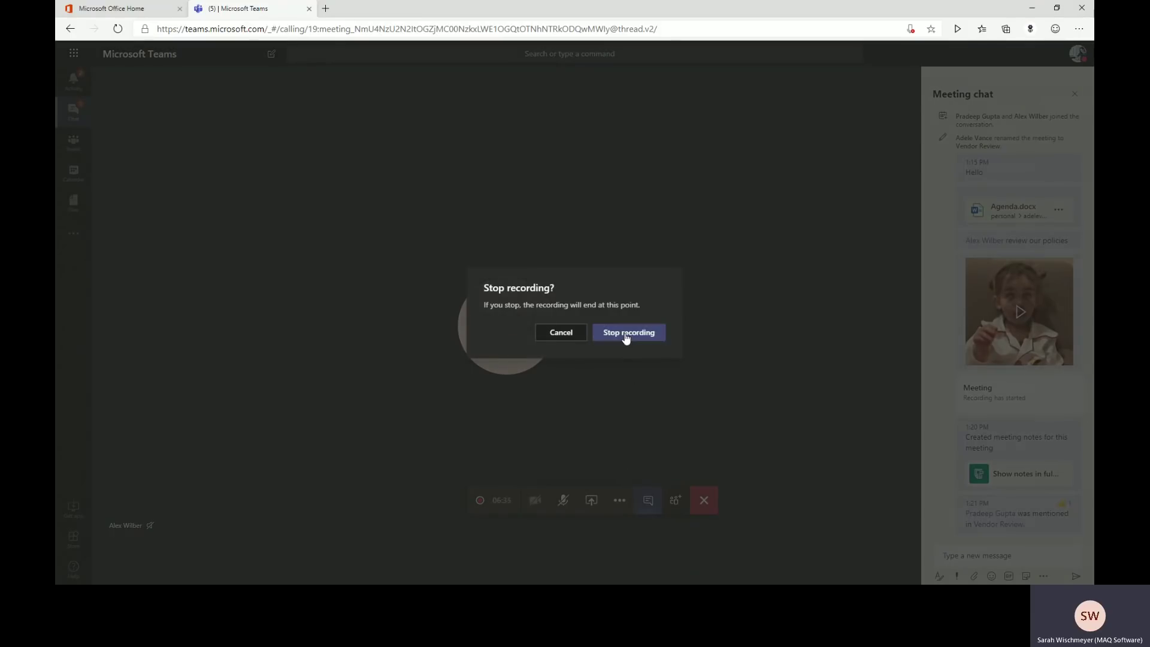
left_click(626, 334)
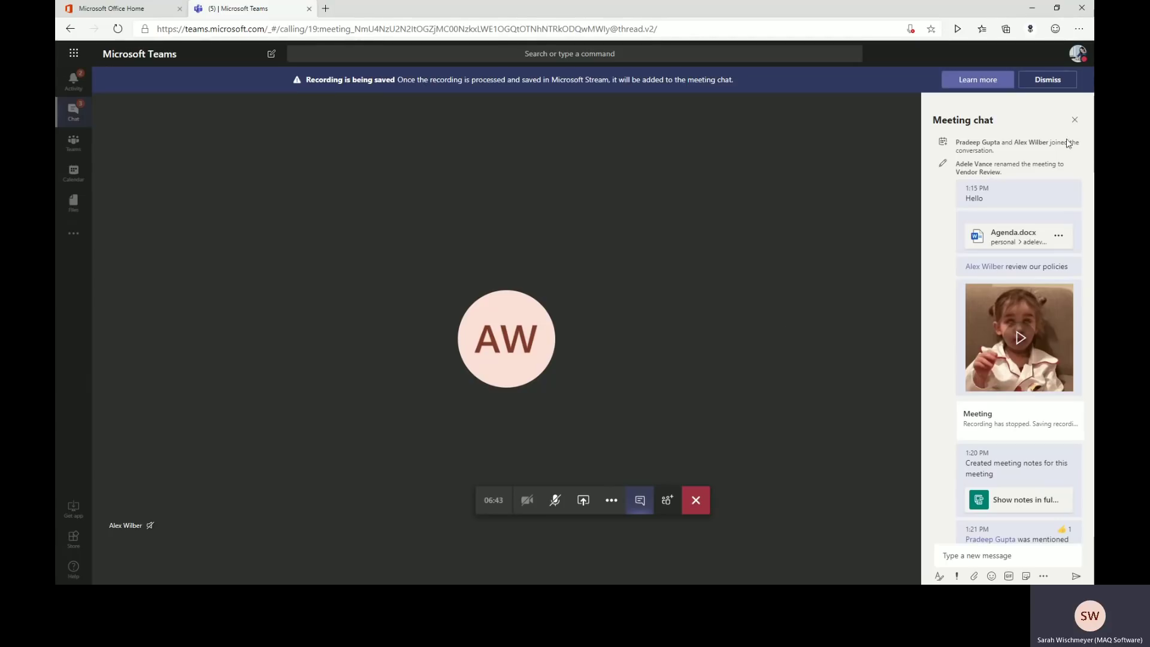
left_click(1047, 80)
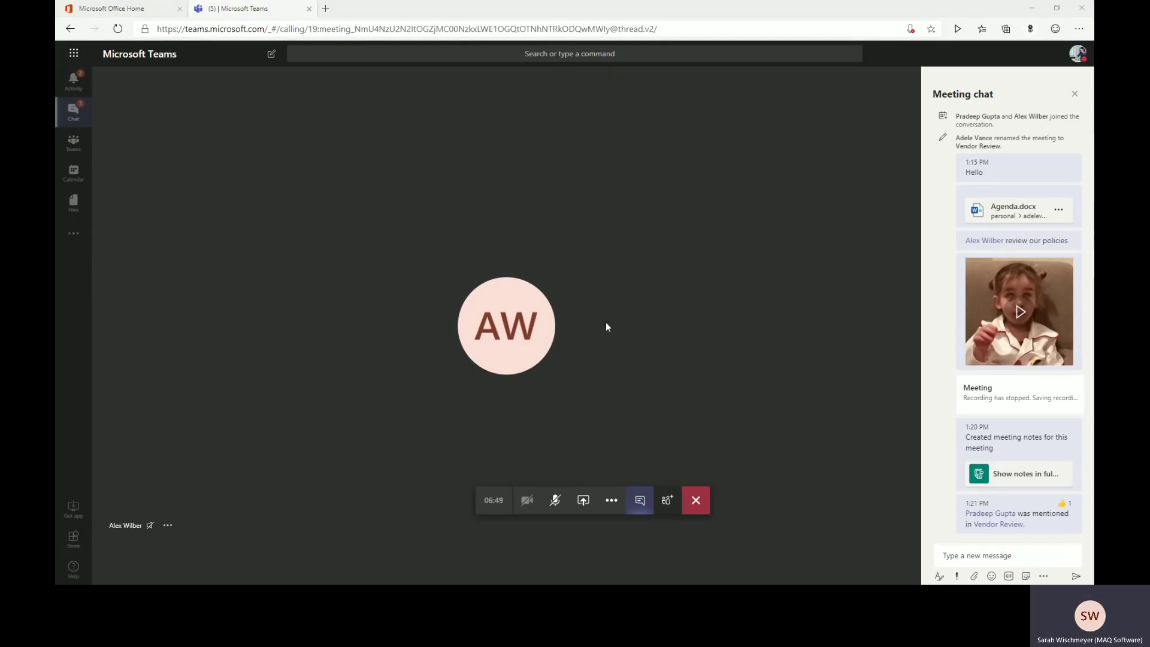
left_click(695, 503)
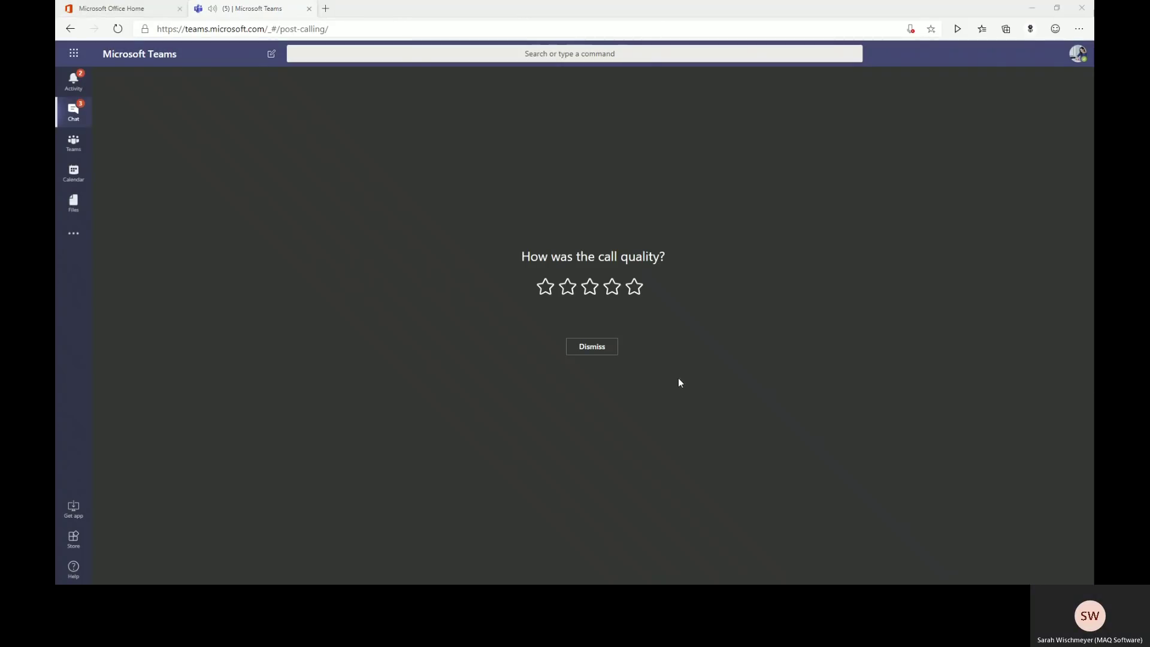
left_click(594, 350)
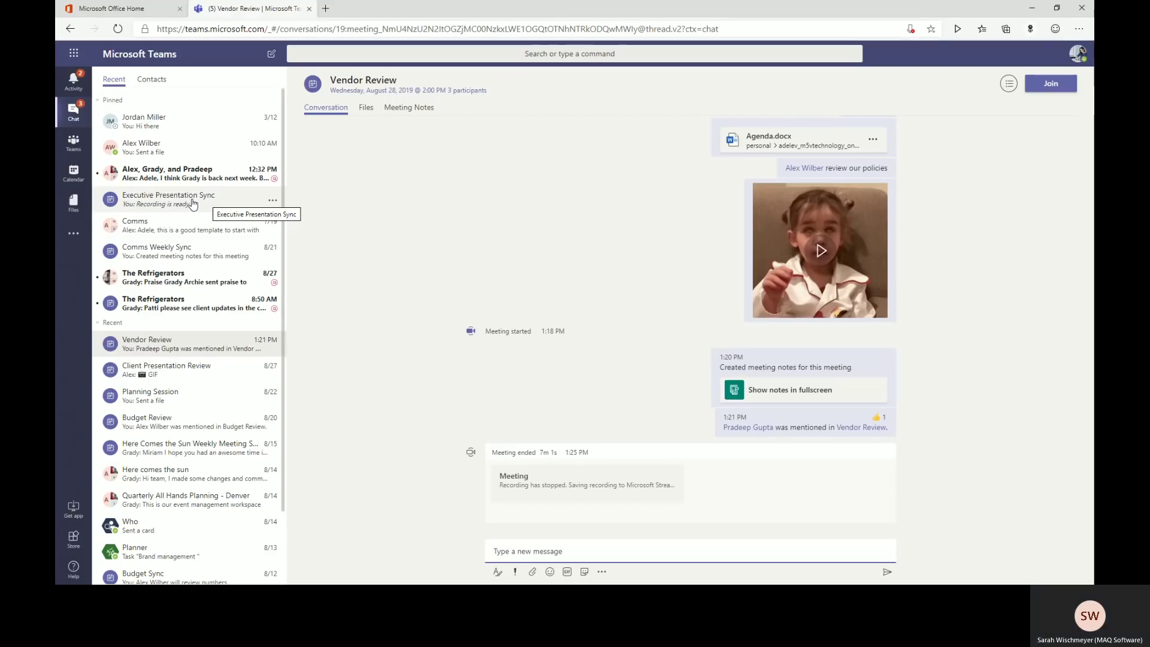
Step: Examine the Executive Presentation Sync chat's files, meeting notes, Exec Sync Brainstorming page and conversation, and show the options for the August 20 recording
left_click(193, 203)
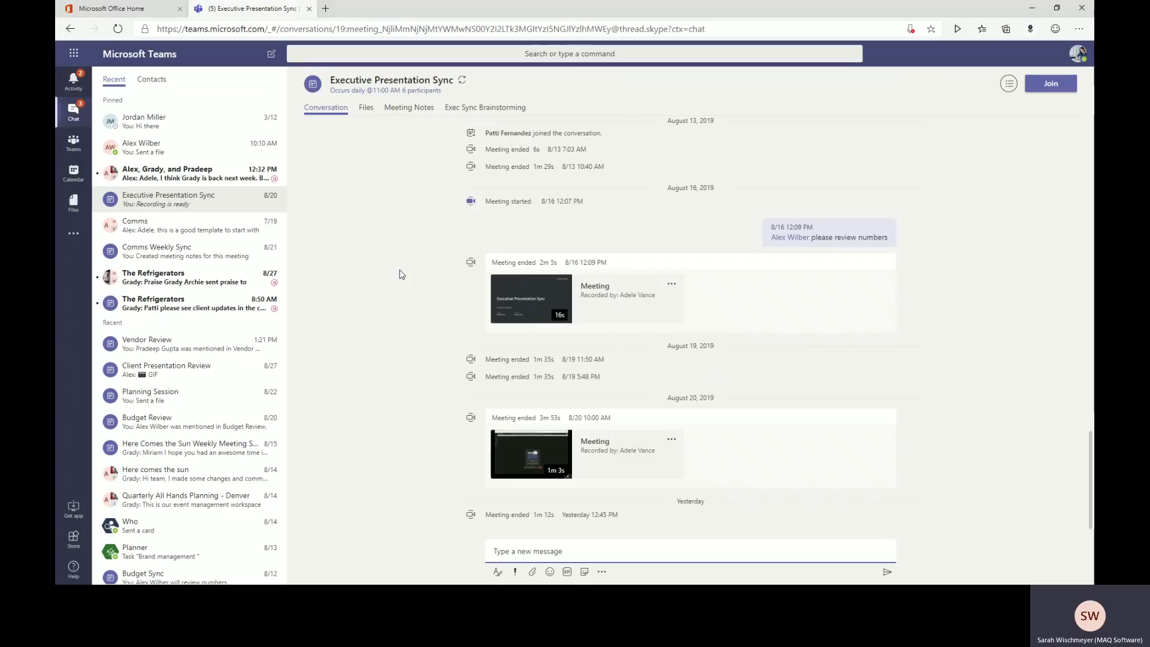
left_click(366, 109)
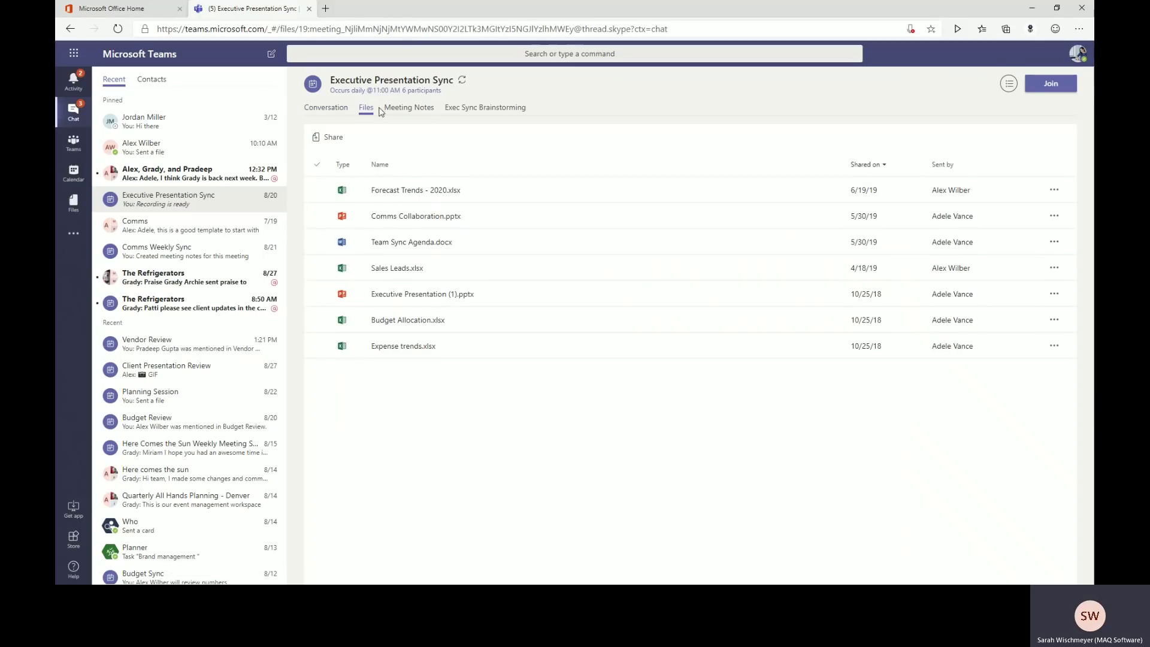
left_click(397, 109)
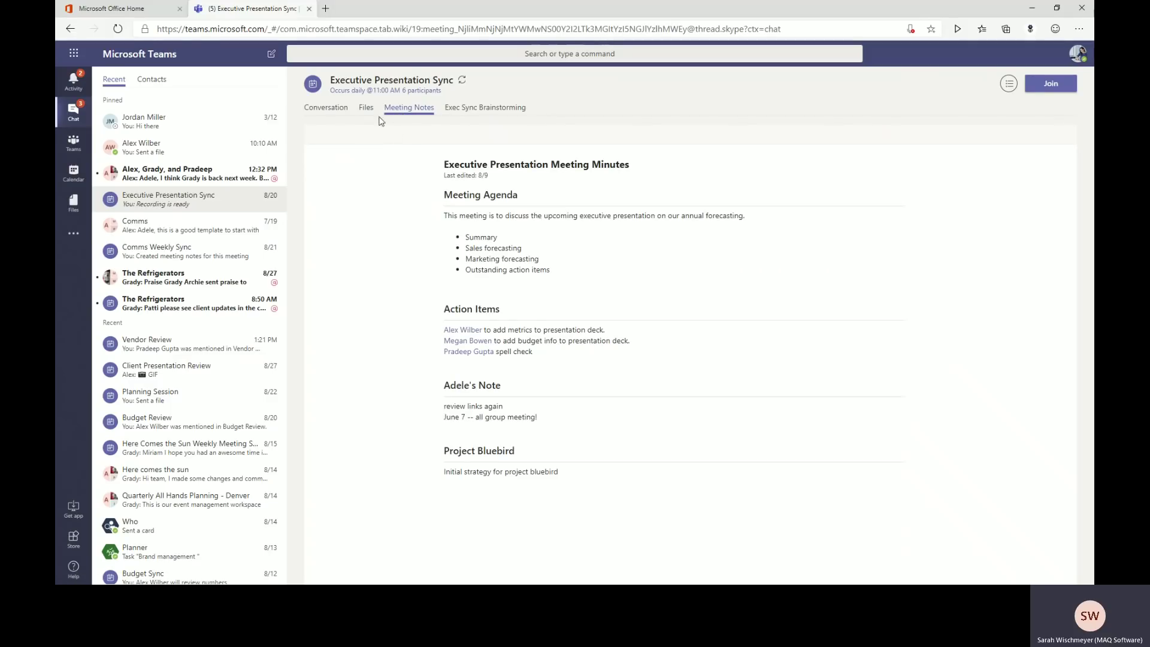
left_click(470, 113)
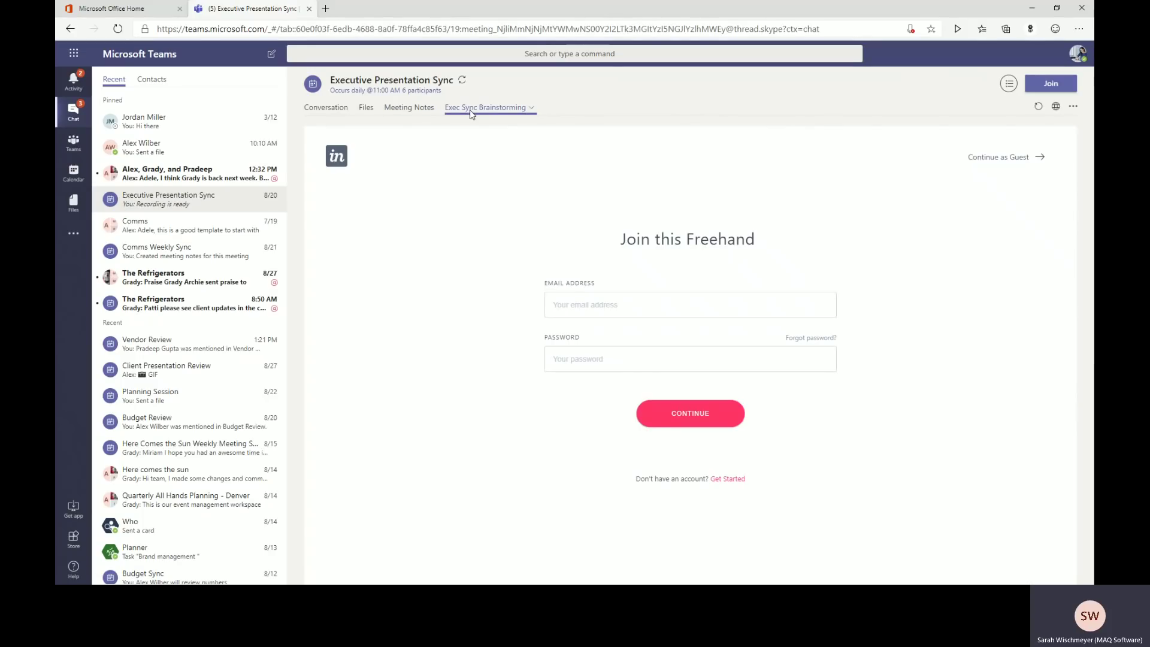
left_click(331, 114)
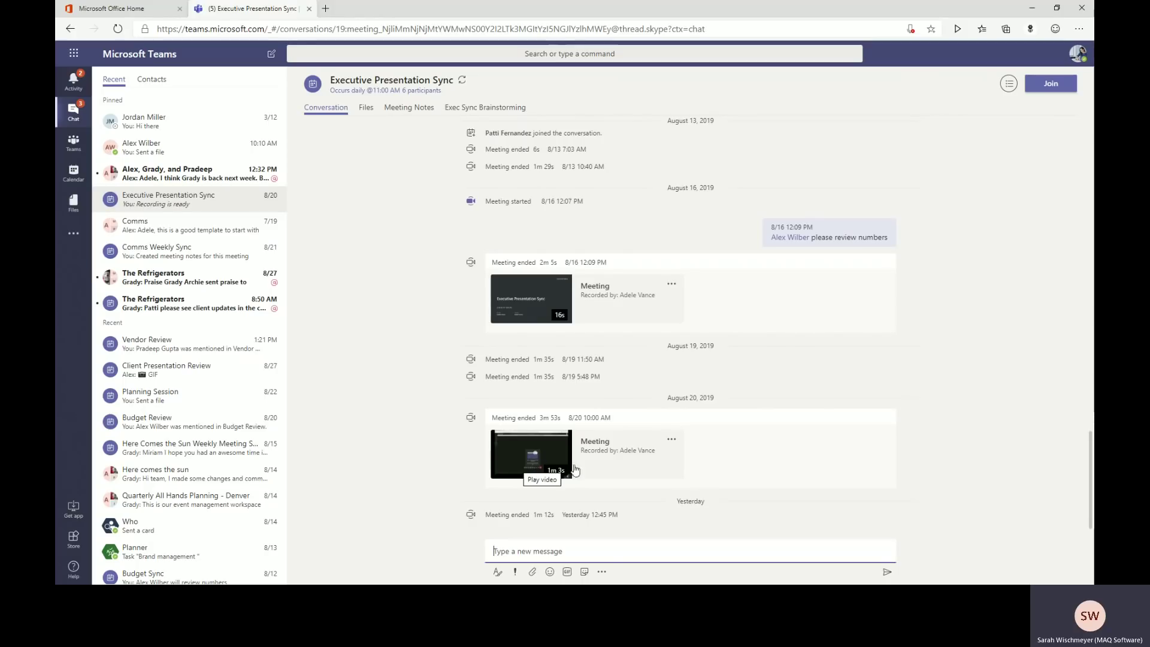
left_click(671, 441)
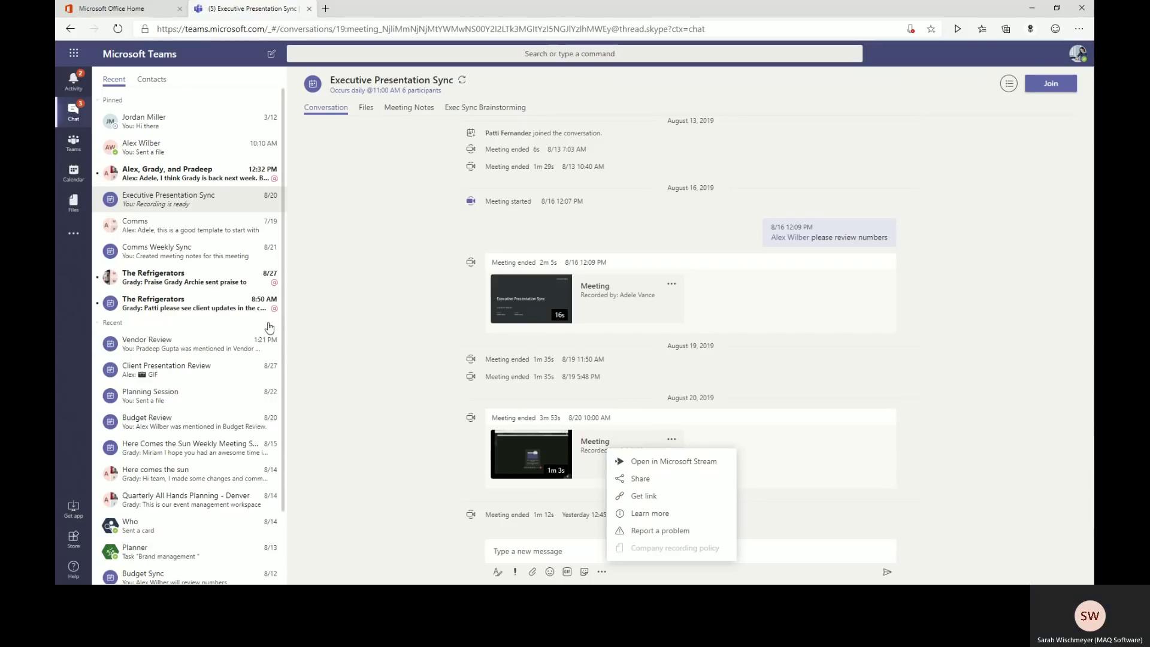
Step: View the Vendor Review chat with its ended meeting and recording, and open the pinned group chat with three colleagues
left_click(166, 349)
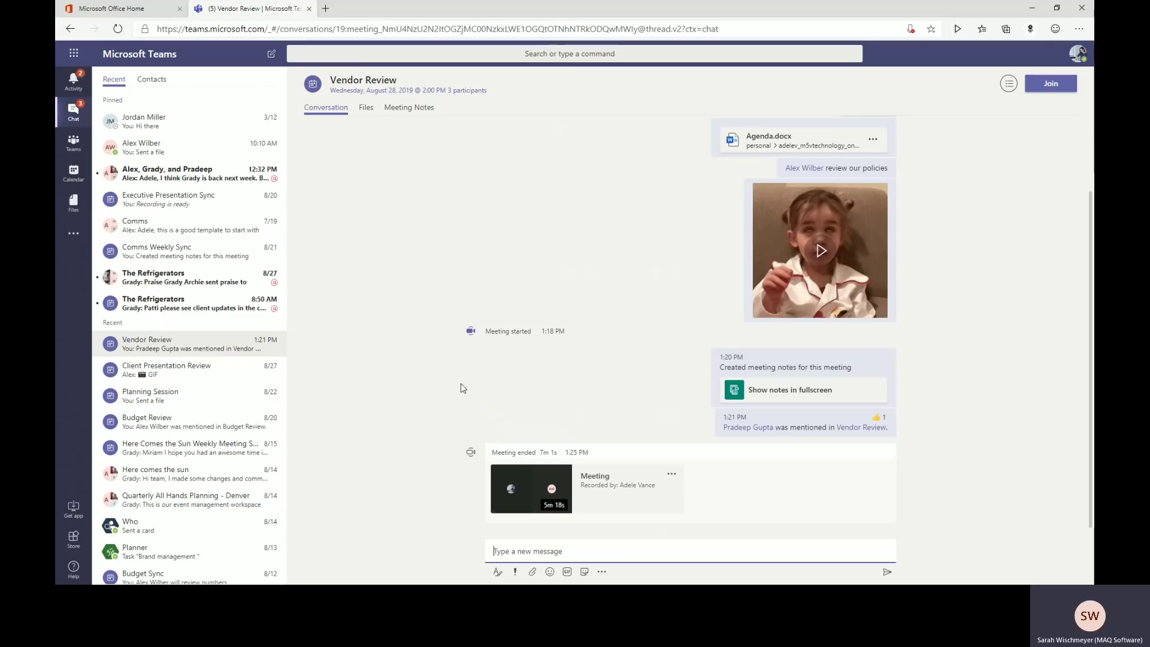
left_click(227, 178)
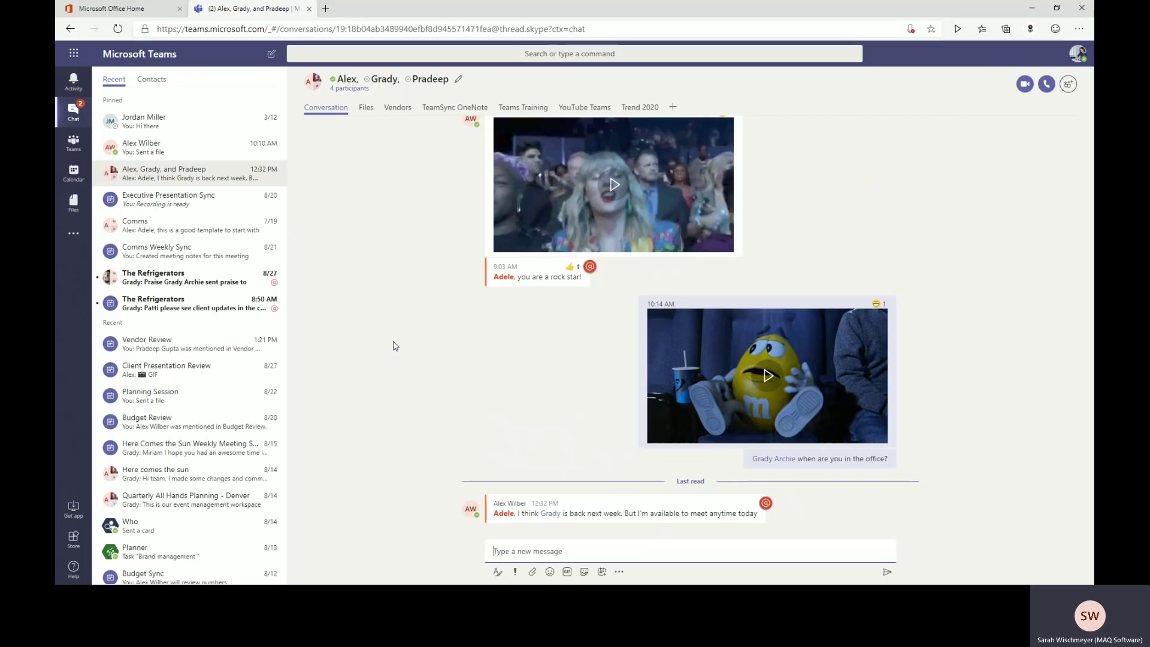
Step: Start a new meeting from the group chat, invite the marketing manager as an additional attendee, and discard the meeting
left_click(602, 572)
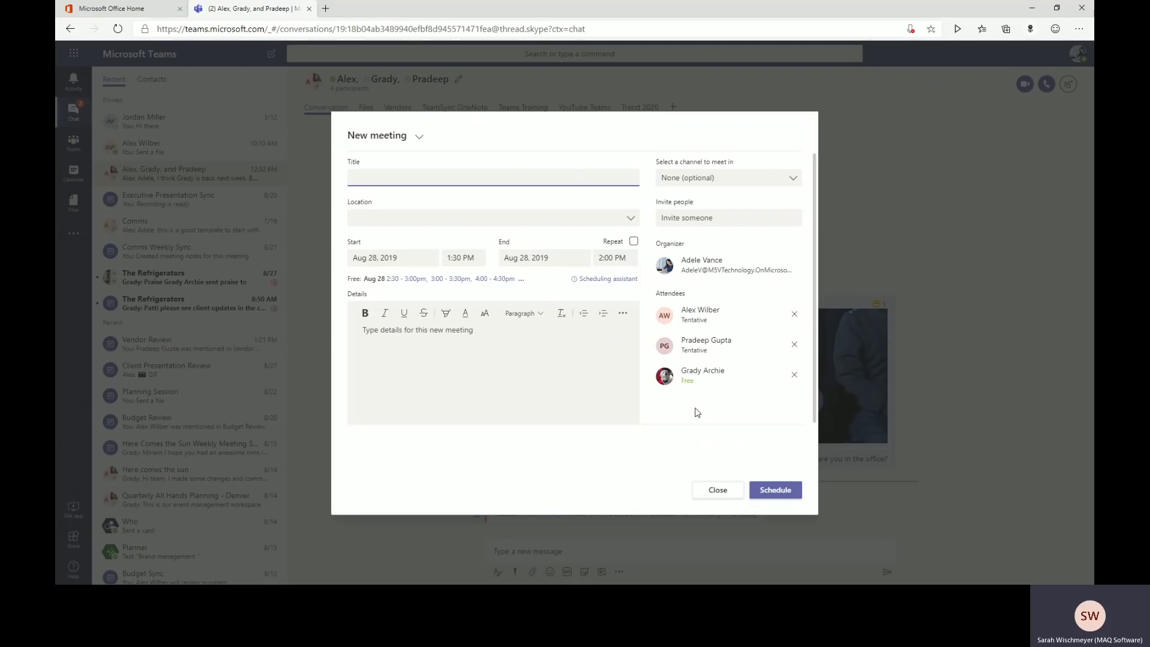
left_click(683, 218)
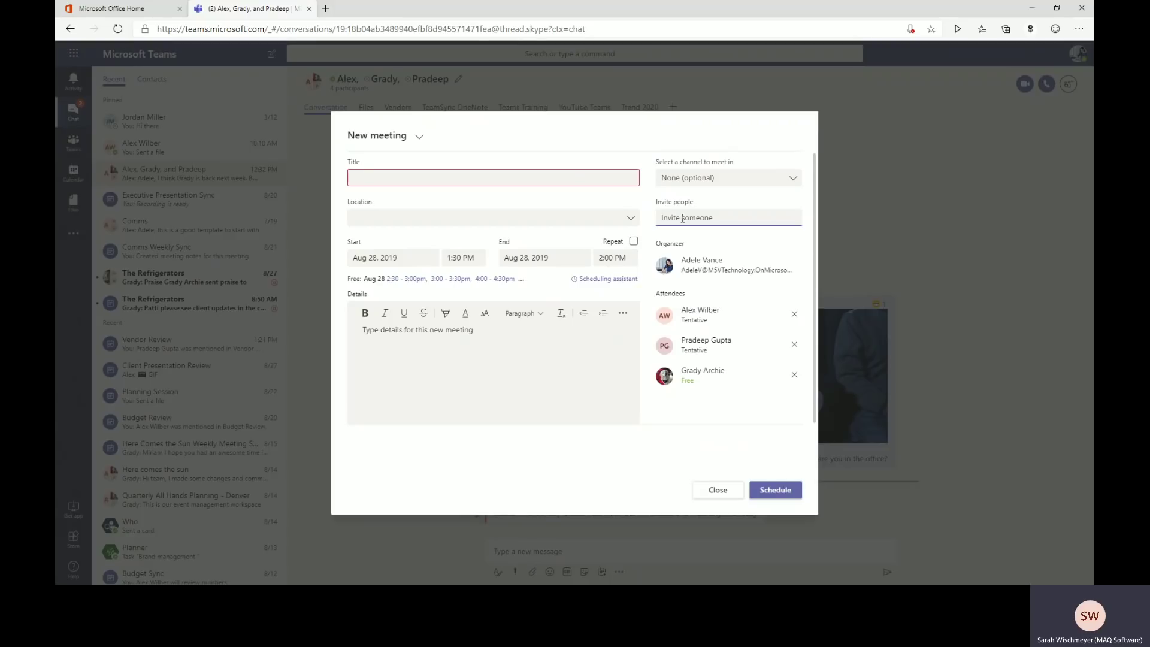
type("me")
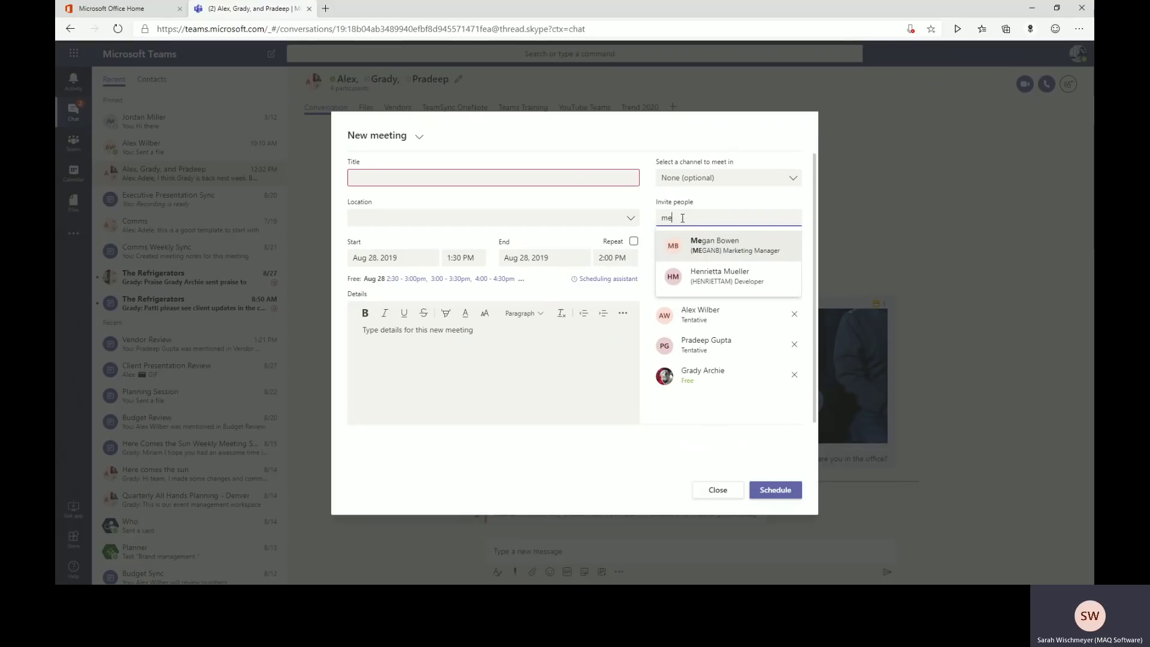
left_click(700, 246)
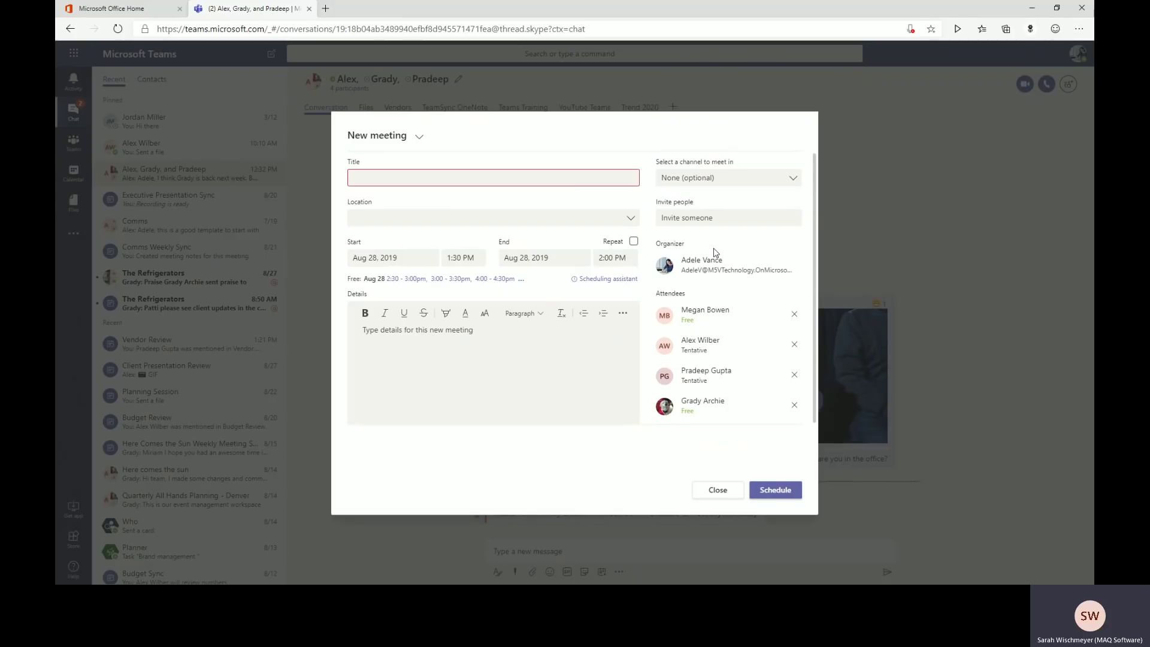
left_click(717, 491)
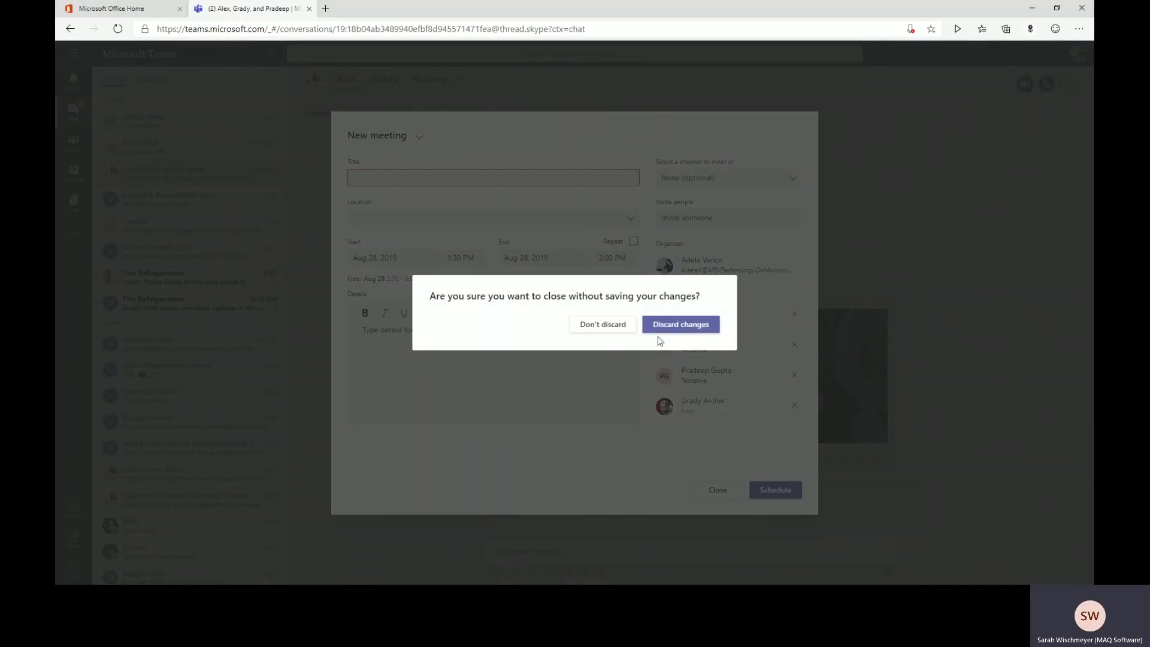
left_click(668, 334)
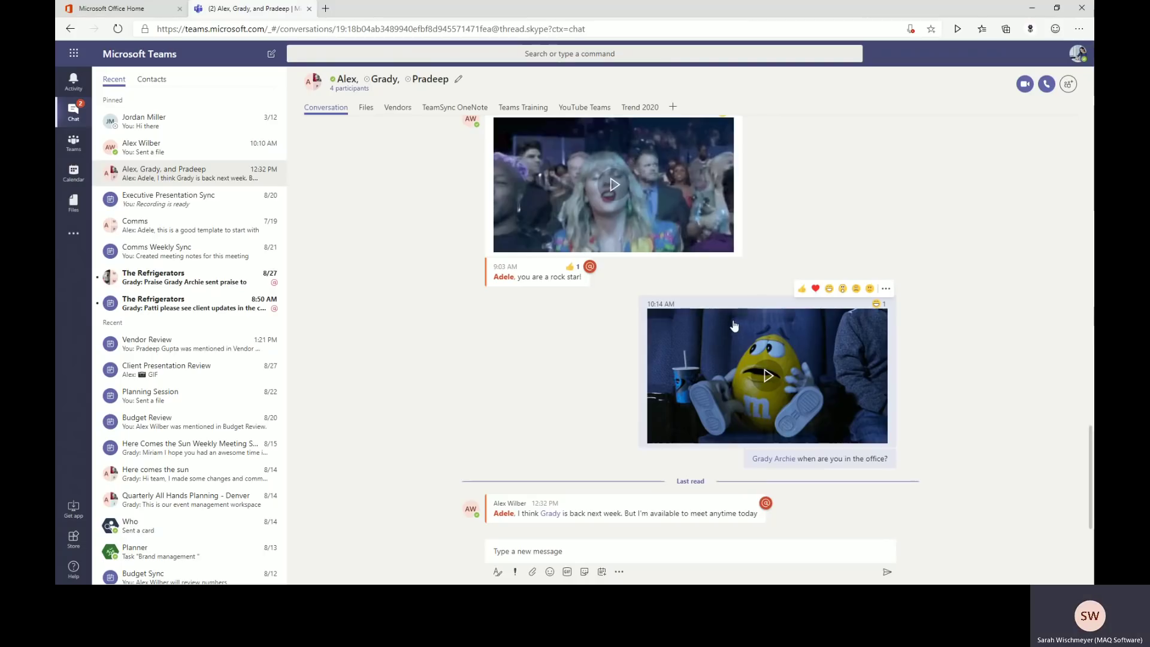
Step: Start an audio call from the group chat and accept it in the second participant's window, both without camera and microphone access
left_click(1045, 87)
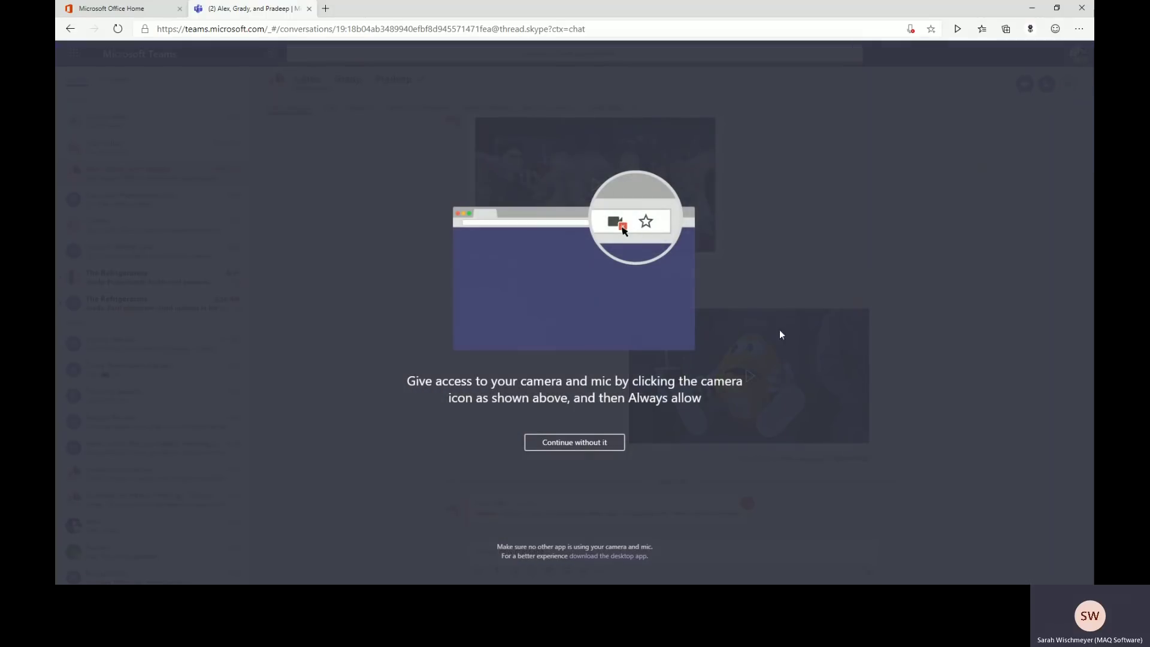
left_click(574, 444)
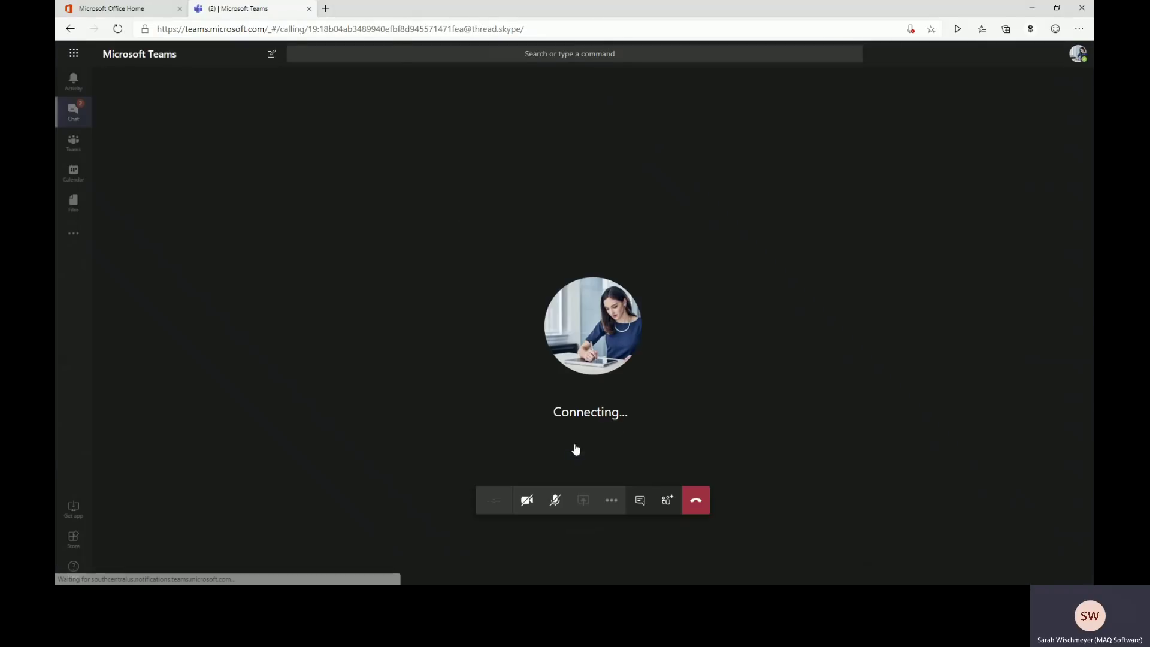
left_click_drag(994, 9, 447, 37)
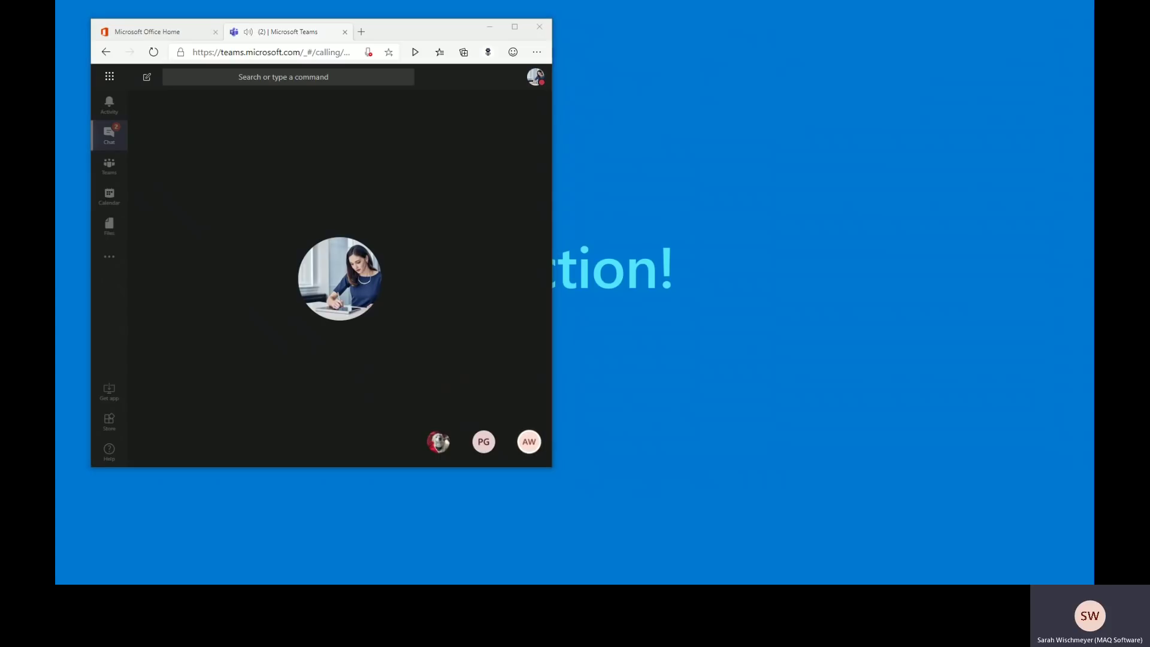
left_click_drag(1149, 55, 918, 36)
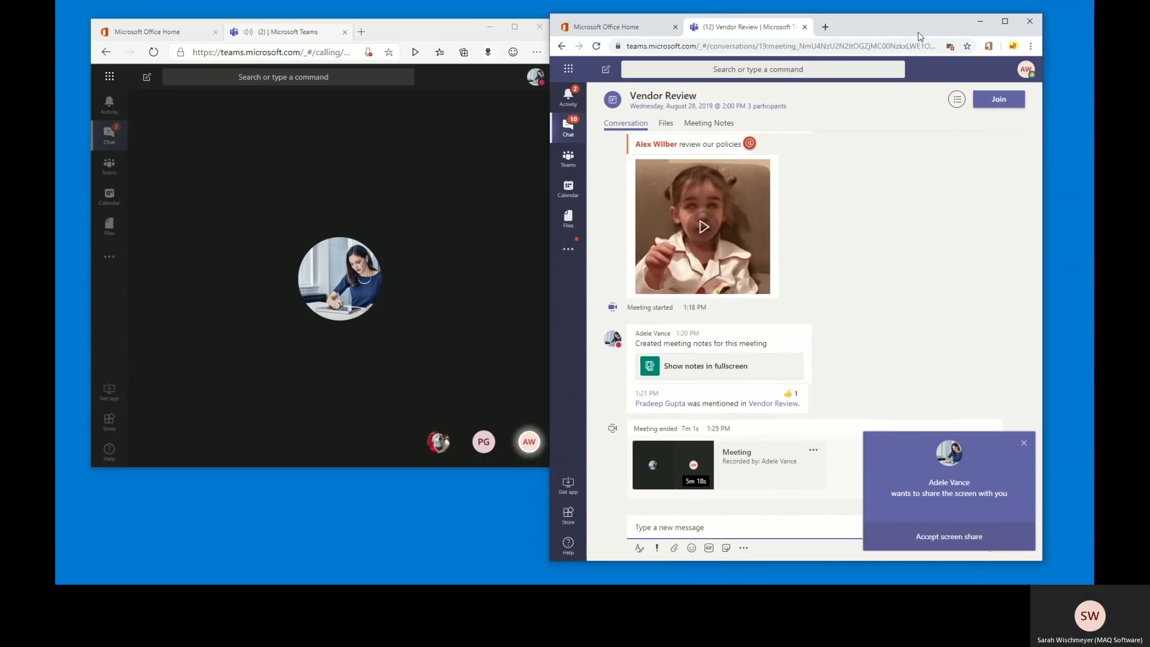
left_click(944, 516)
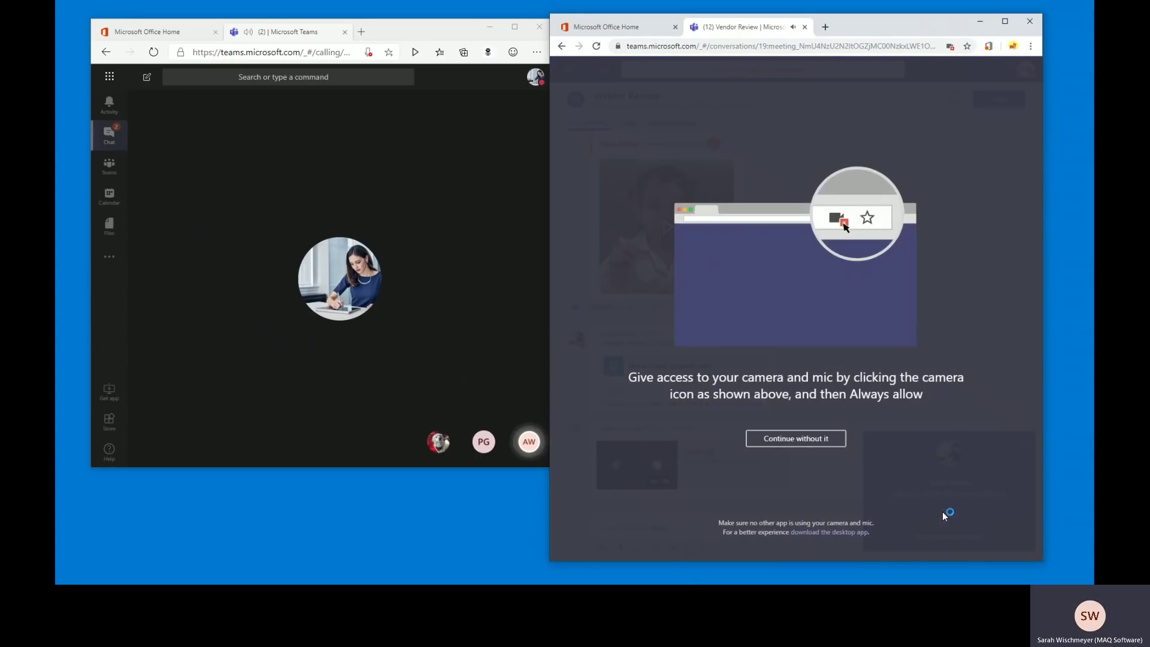
left_click(808, 439)
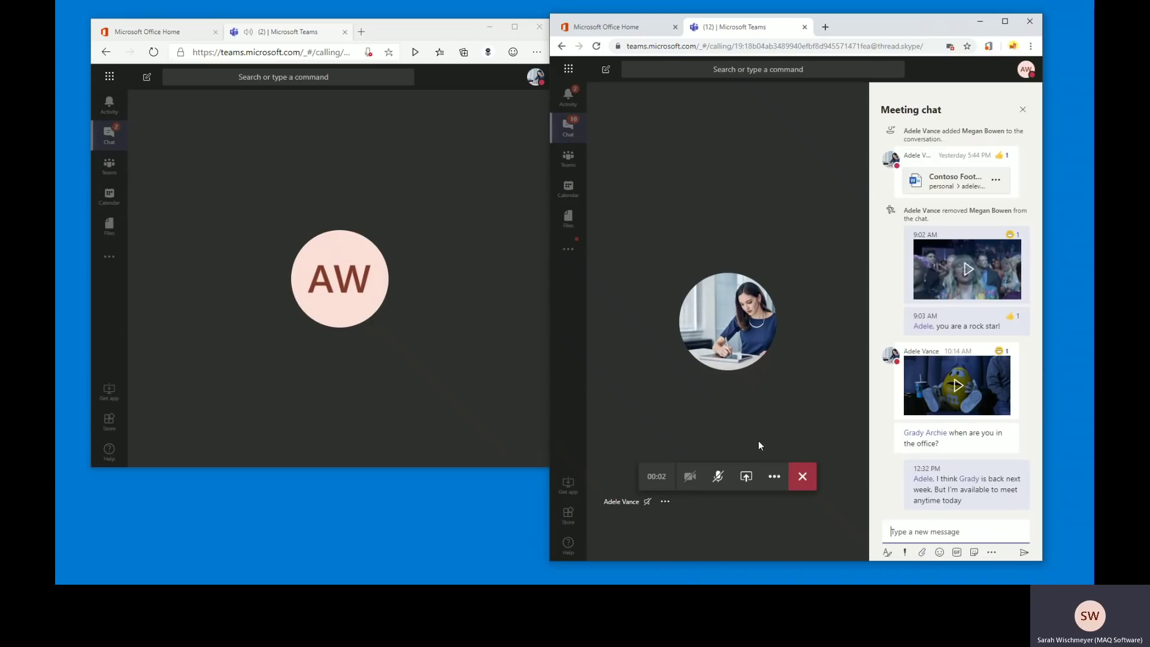
Step: Move the second participant's window off the screen and maximize the caller's window
mouse_move(419, 316)
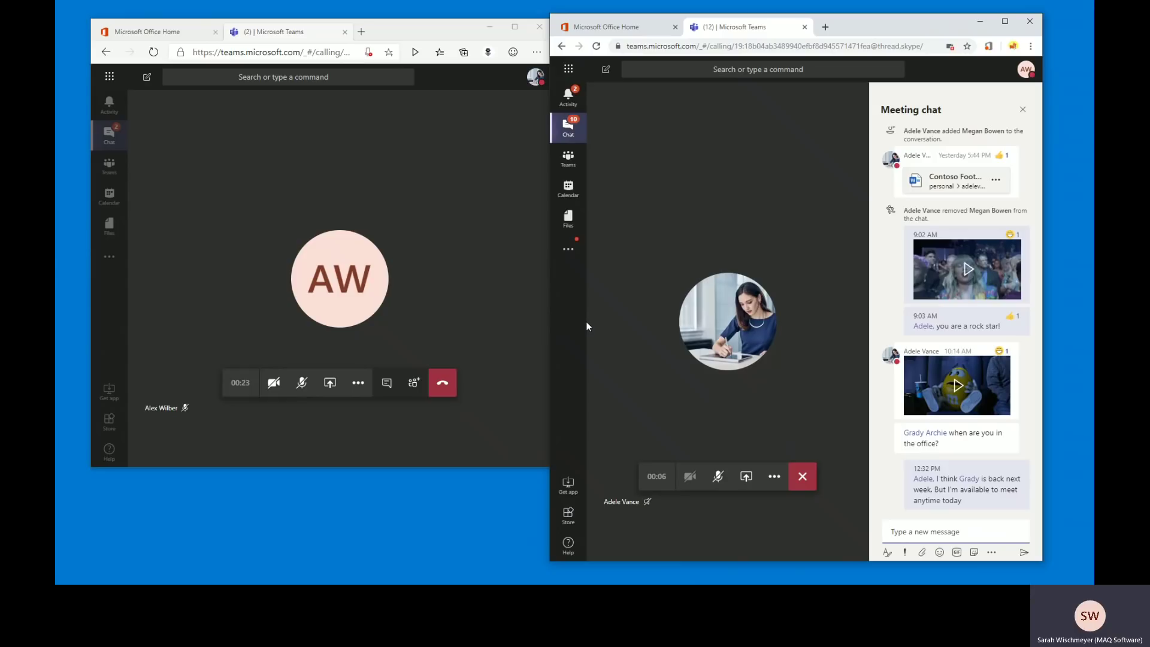
left_click_drag(854, 33, 1094, 60)
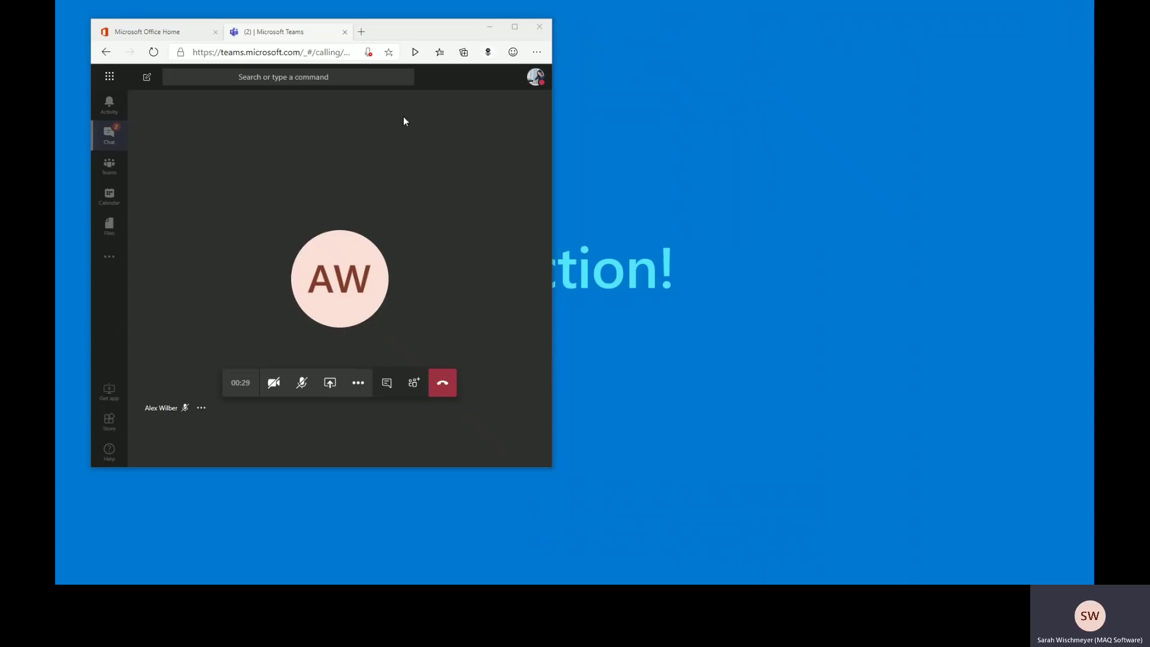
double_click(414, 28)
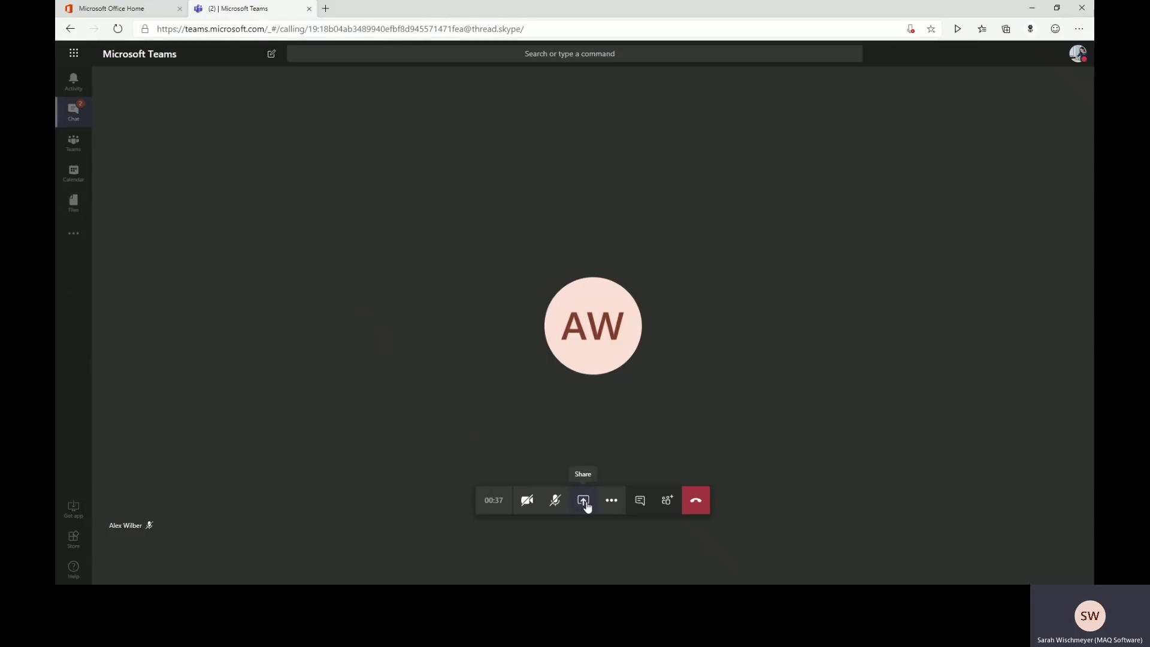
Step: Examine the group call's additional options, meeting chat, group conversation and participant list while the call continues
left_click(609, 502)
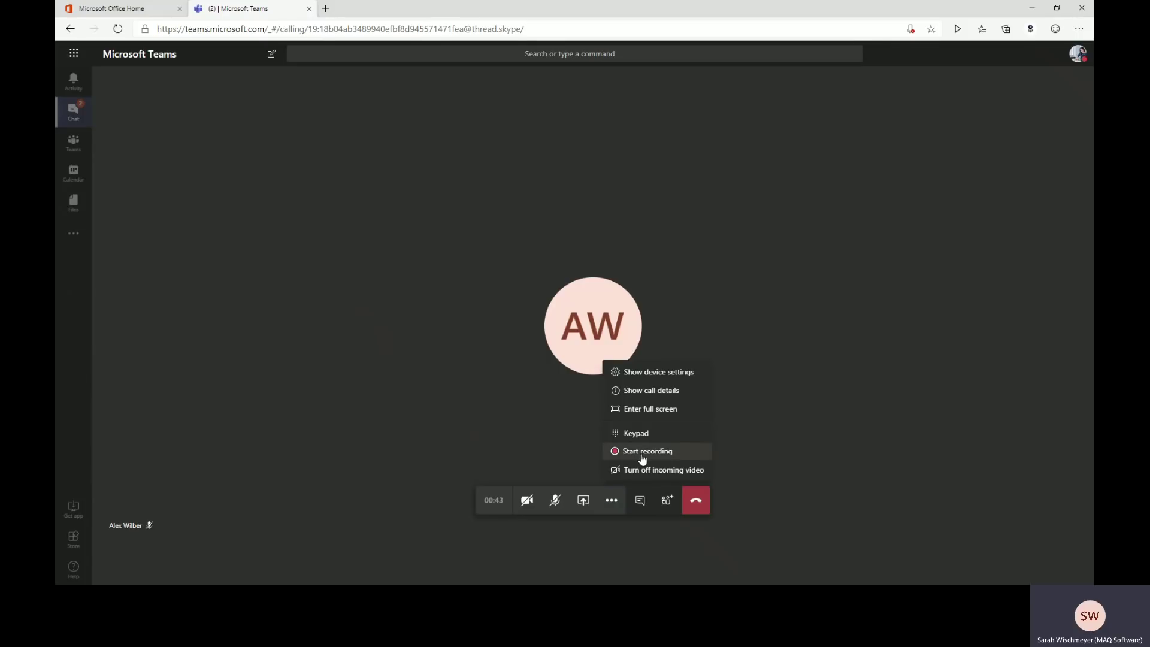
left_click(639, 502)
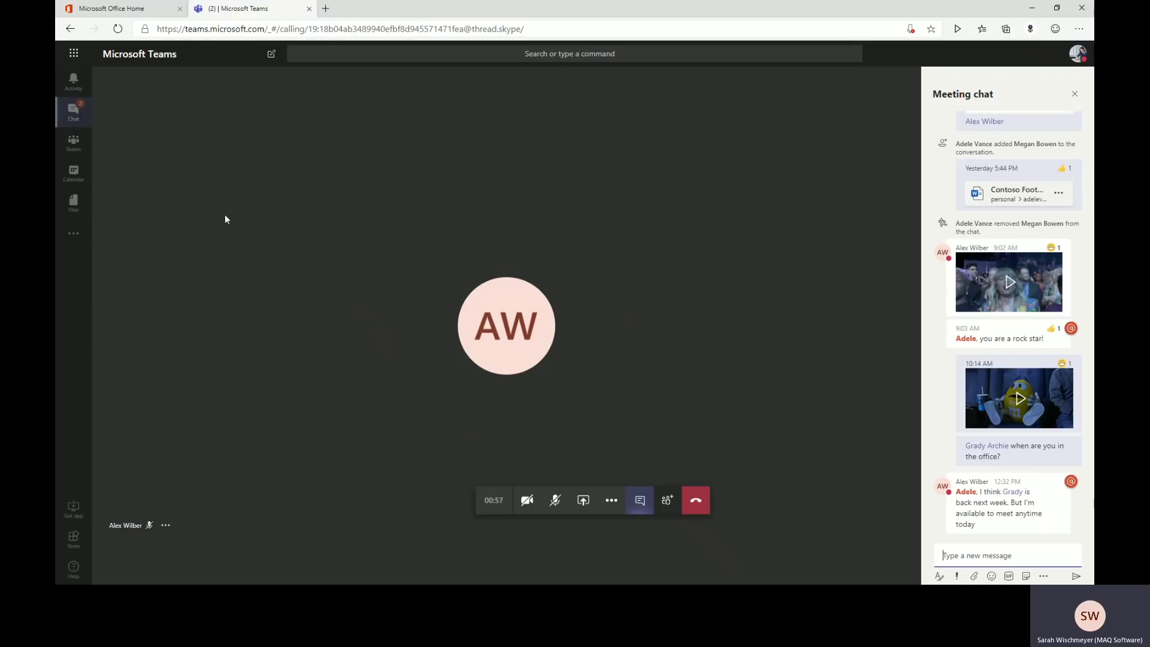
left_click(74, 113)
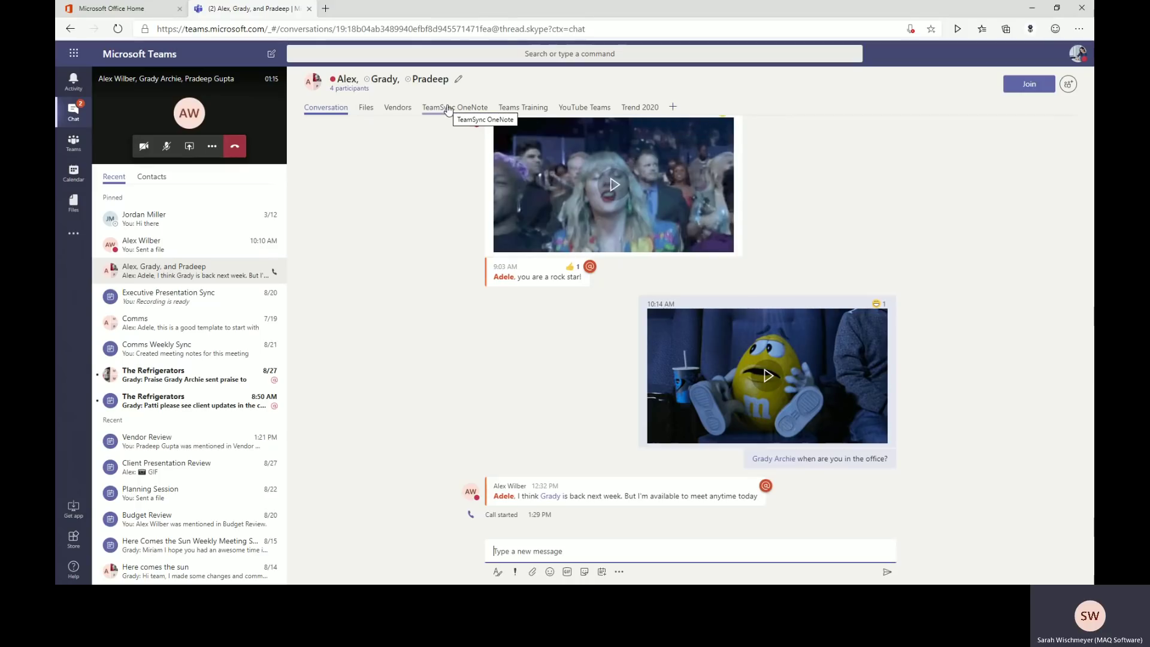
left_click(247, 108)
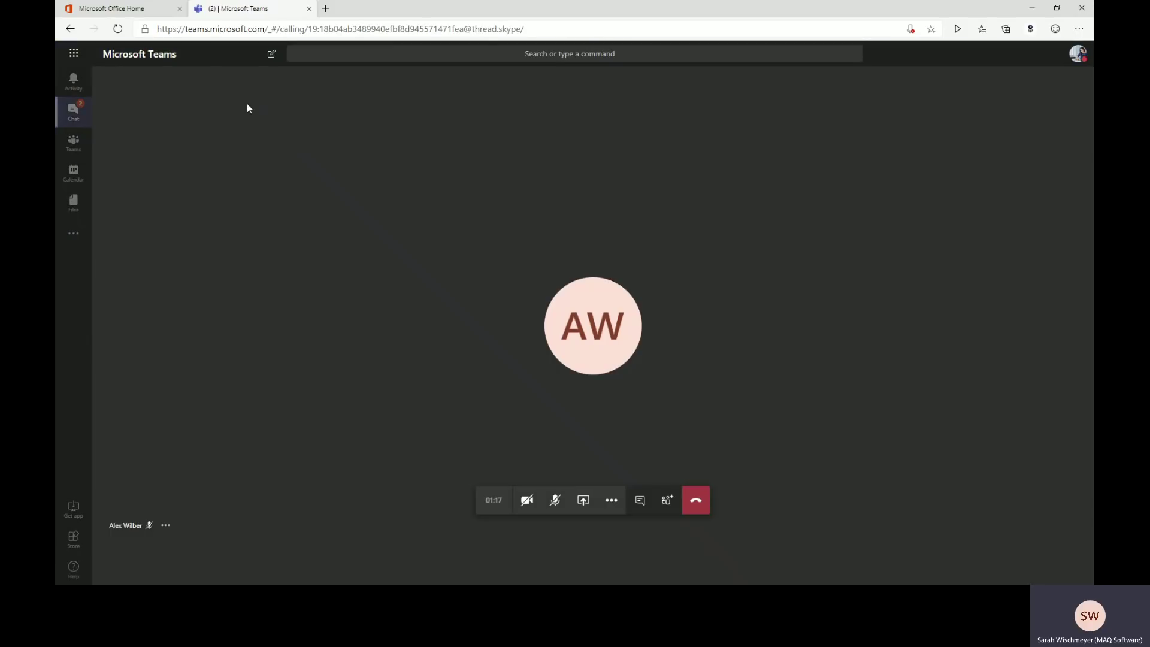
mouse_move(577, 290)
left_click(666, 502)
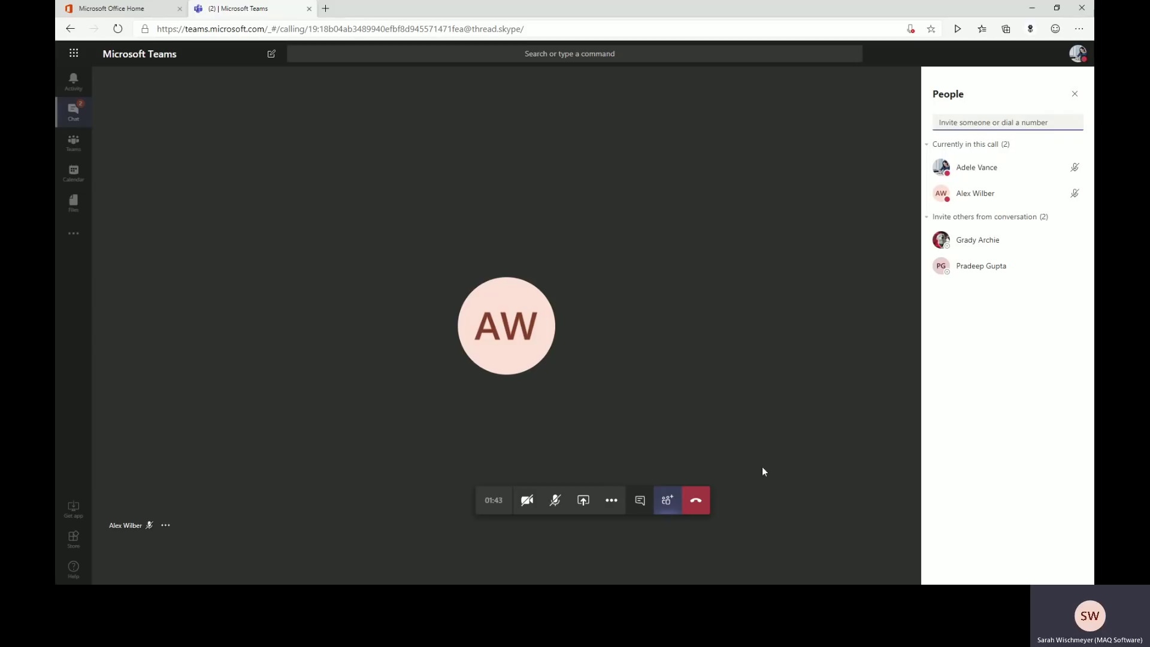
Step: End the group call and dismiss the call quality rating
left_click(704, 502)
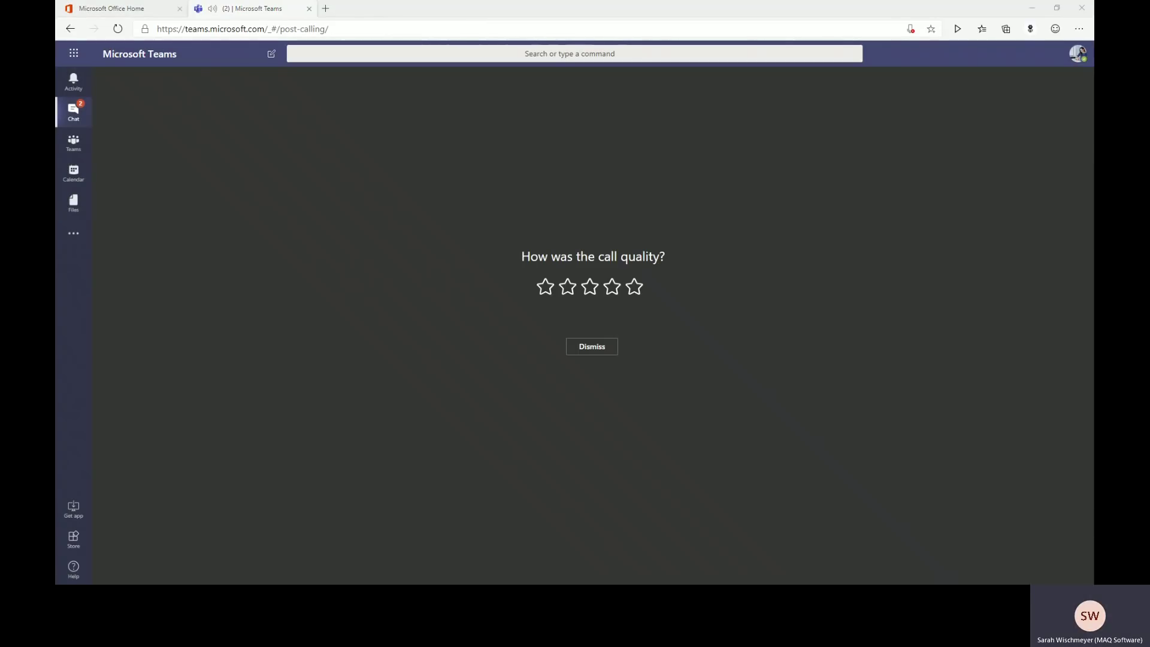
left_click(577, 347)
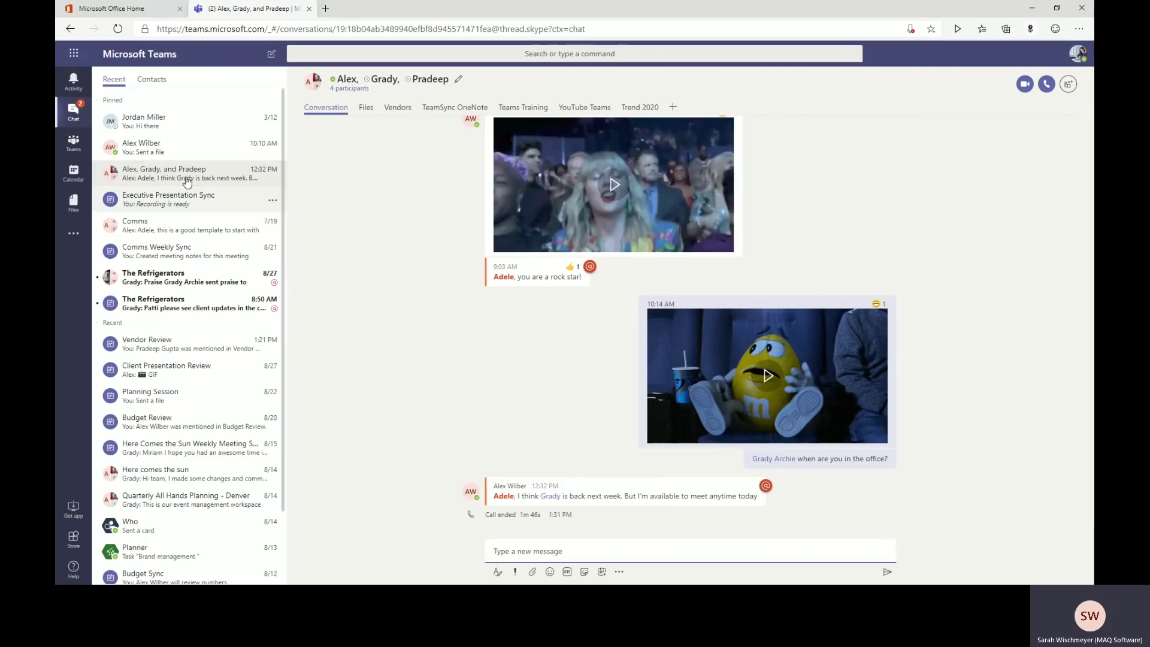
Step: Start a new meeting from the pinned one-on-one chat that contains Travel Expense Report.xlsx, and close it without scheduling
left_click(160, 149)
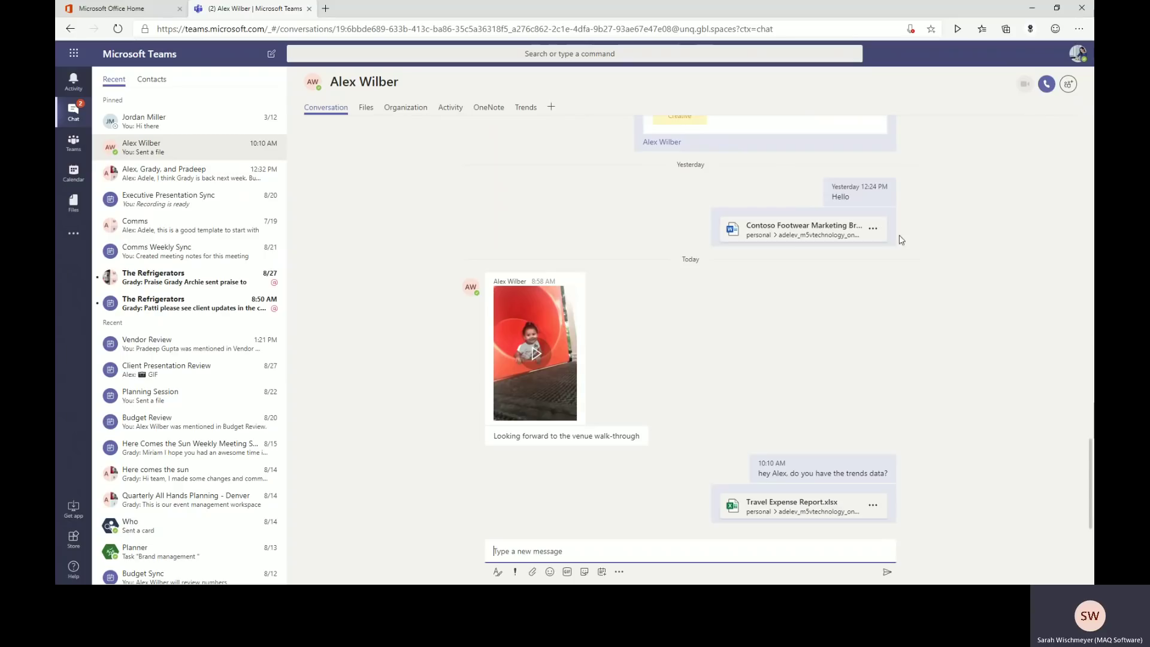
left_click(602, 572)
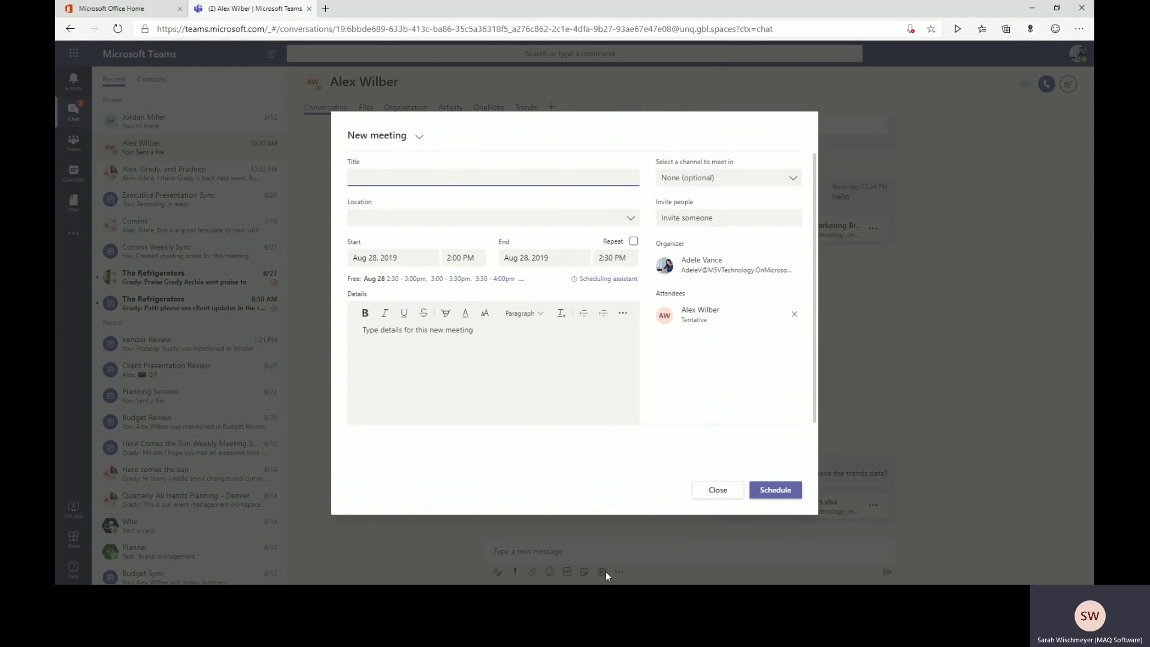
left_click(710, 493)
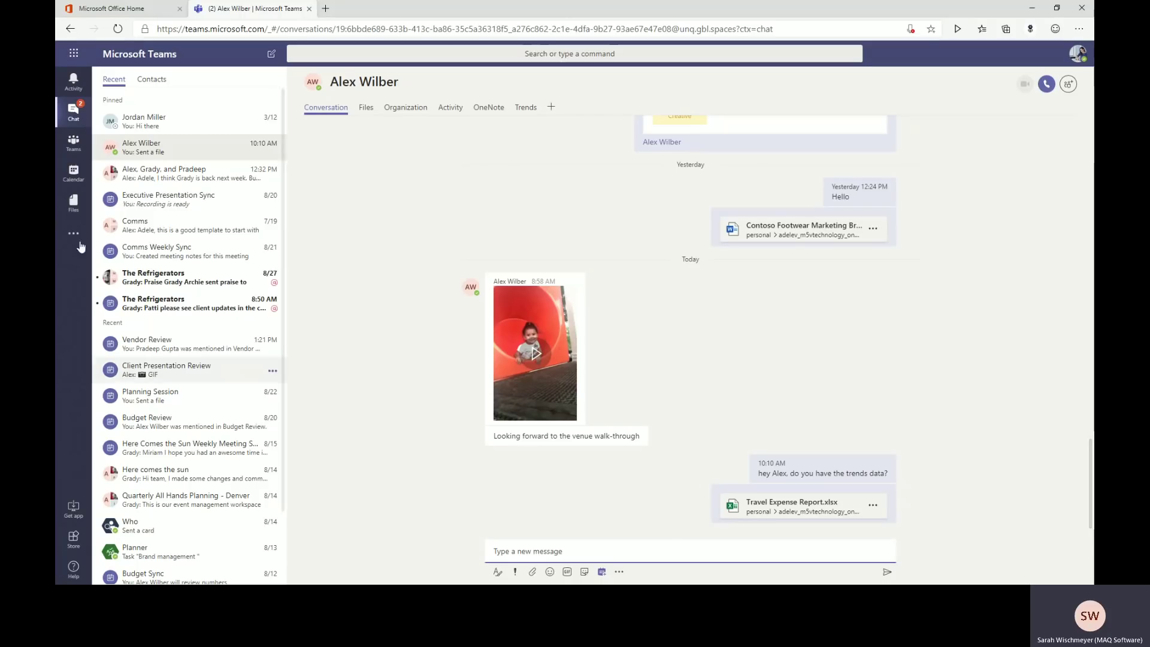
Step: Show the Dev & Test team's management options and open its Quality Assurance Testing channel
left_click(74, 144)
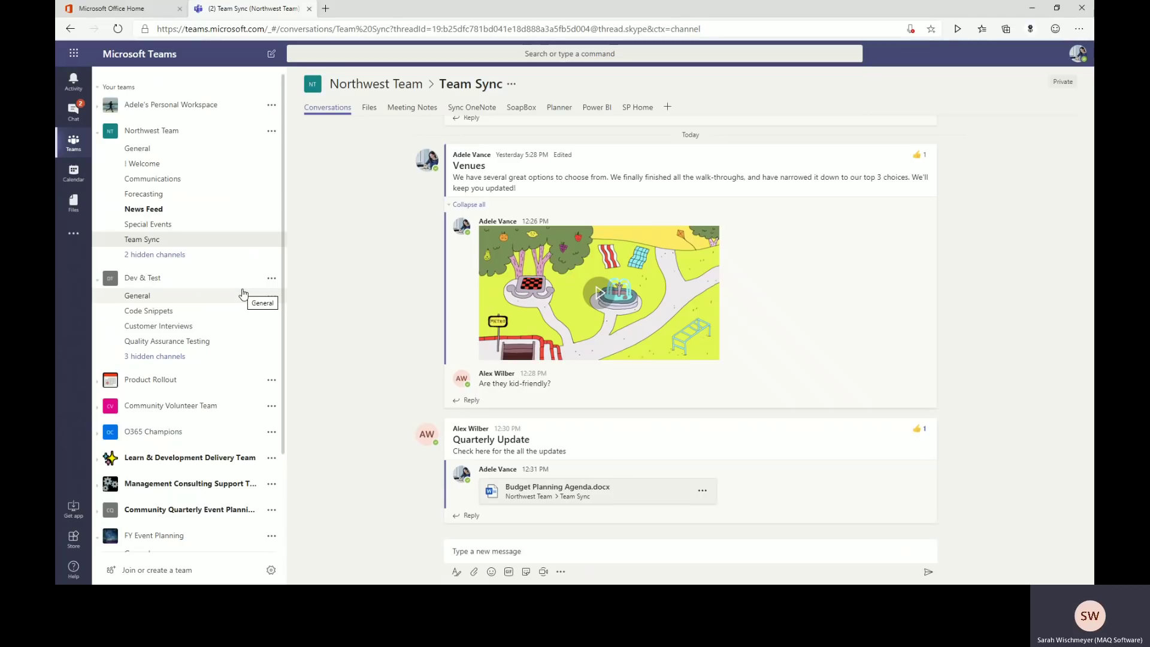
left_click(272, 287)
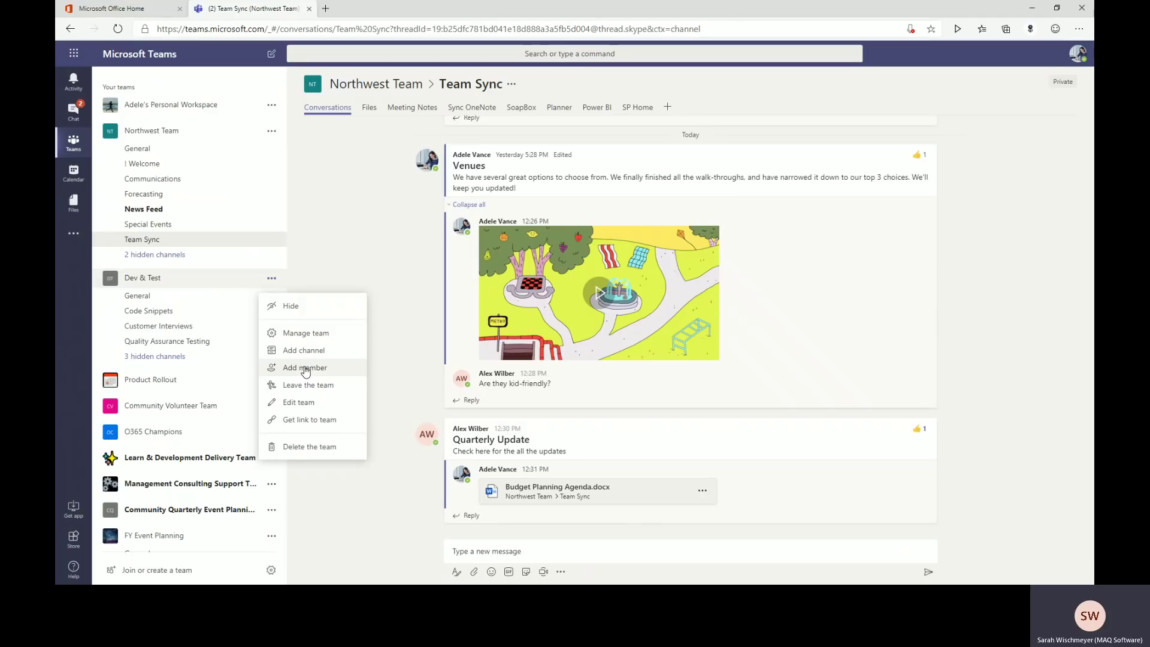
left_click(191, 343)
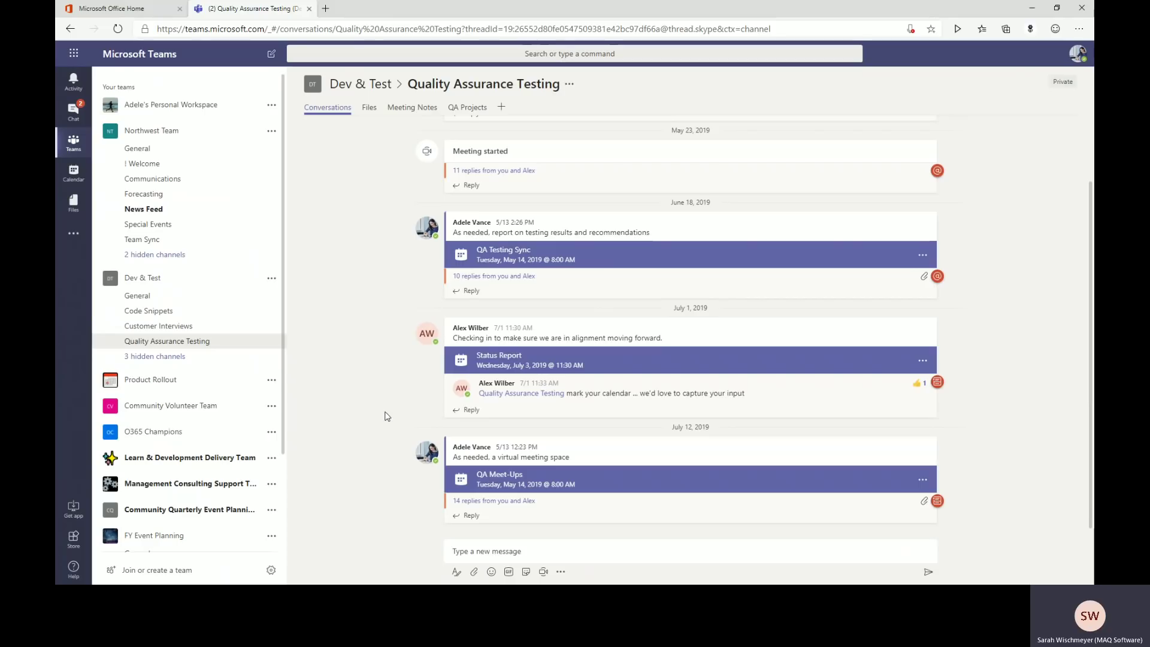
Step: Review the QA Meet-Ups and QA Testing Sync meeting notes, and return to the Quality Assurance Testing channel's conversations
left_click(412, 109)
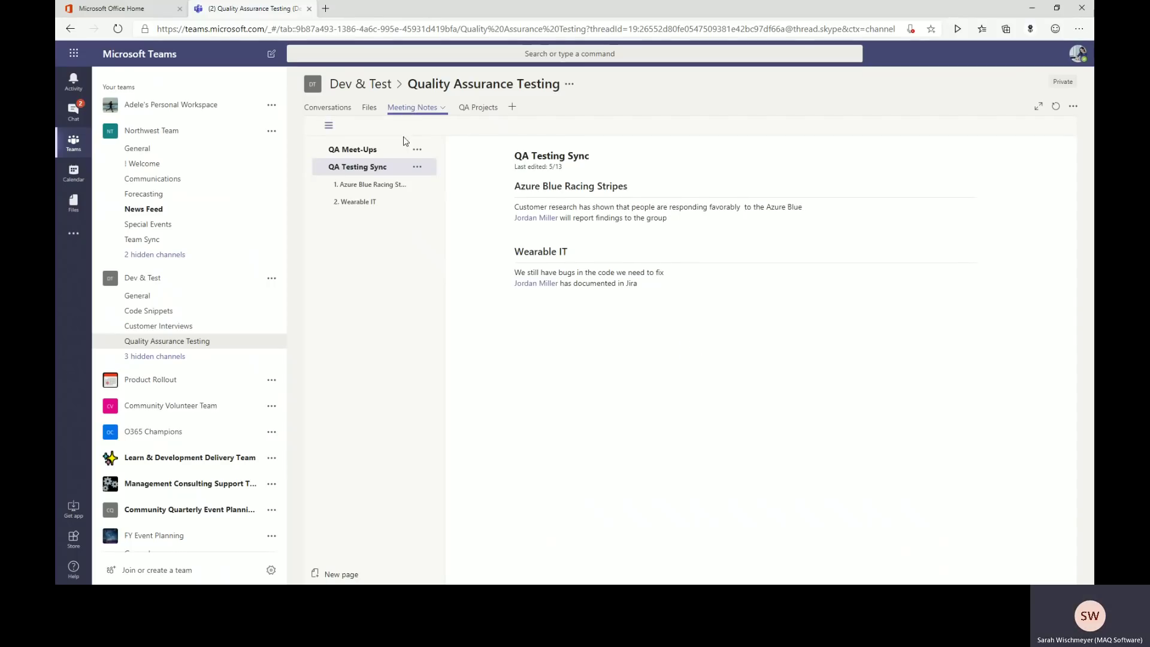
left_click(371, 154)
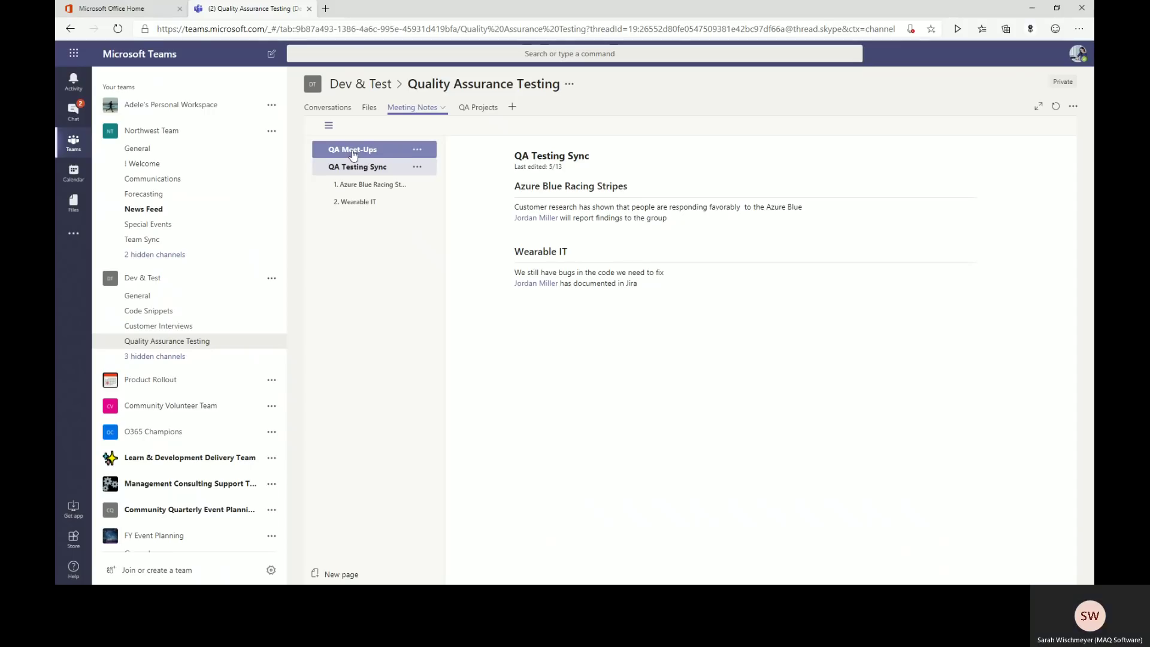
left_click(361, 154)
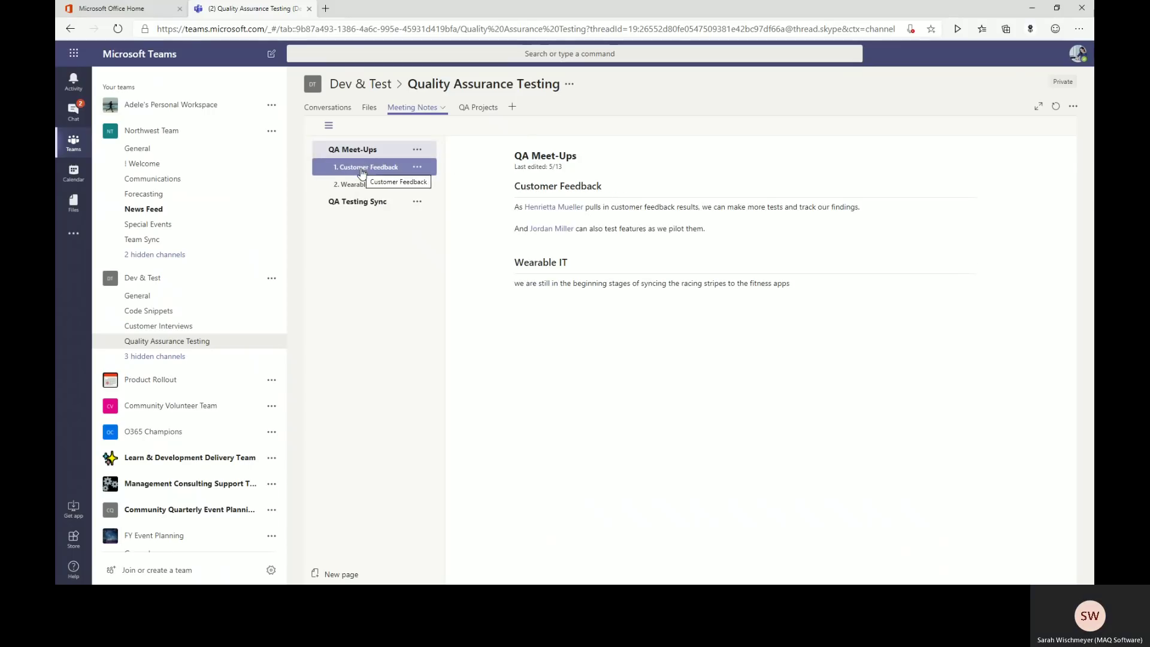
left_click(358, 204)
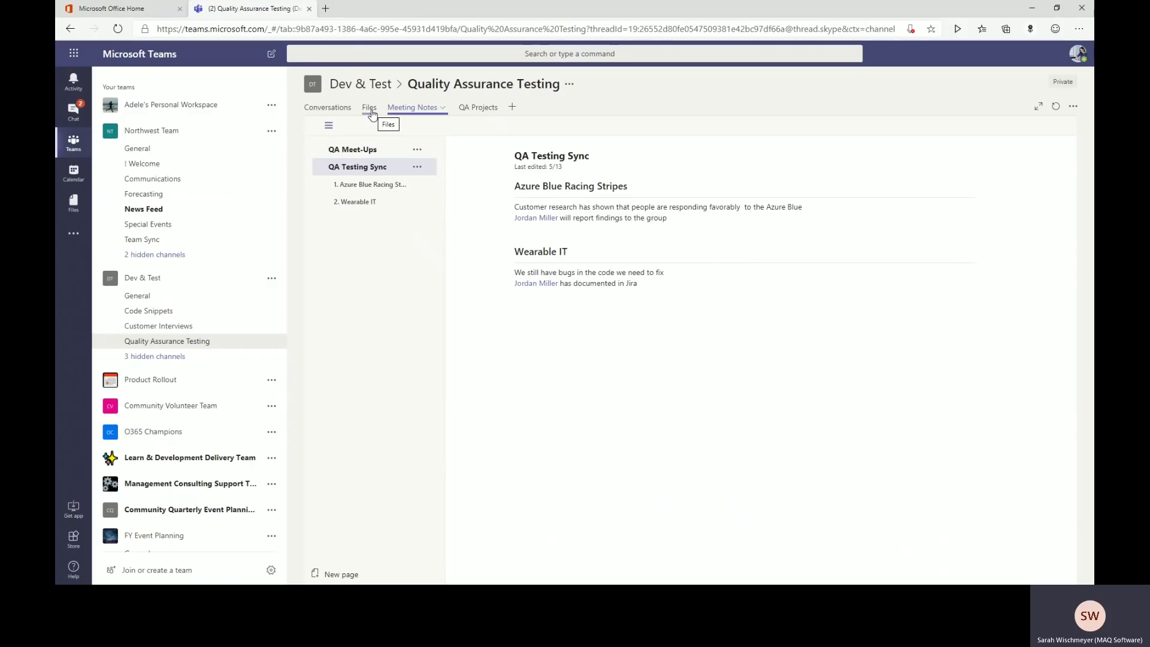
left_click(346, 111)
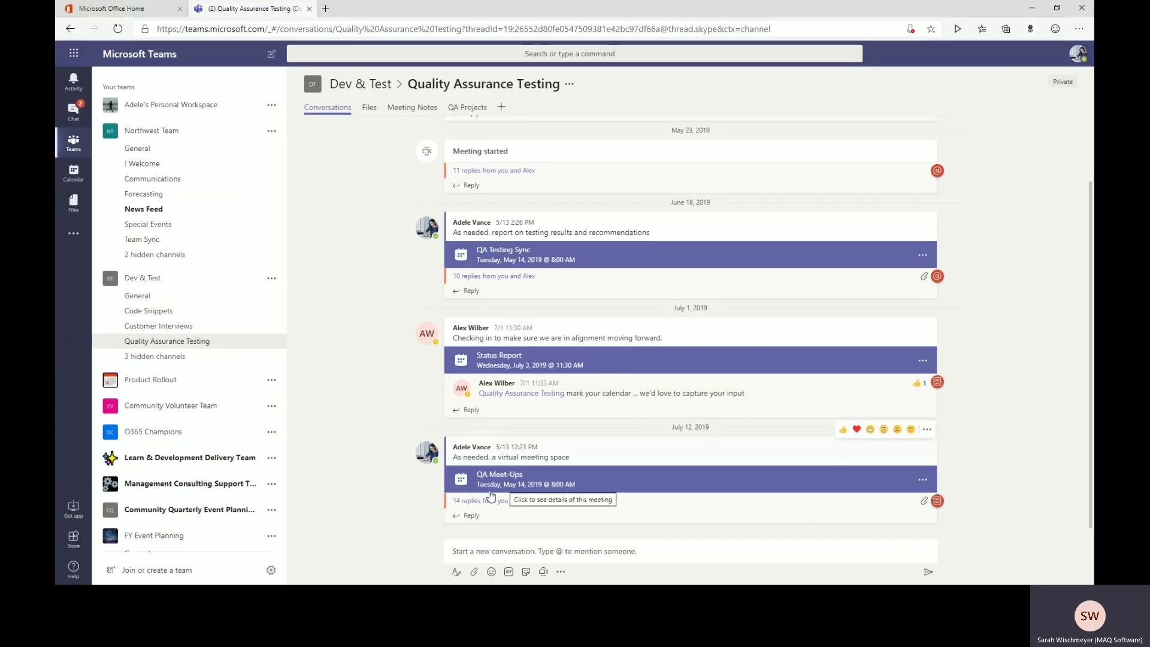
Step: Expand the replies to the QA Meet-Ups meeting and review its shared files, meeting notes and recording
left_click(473, 502)
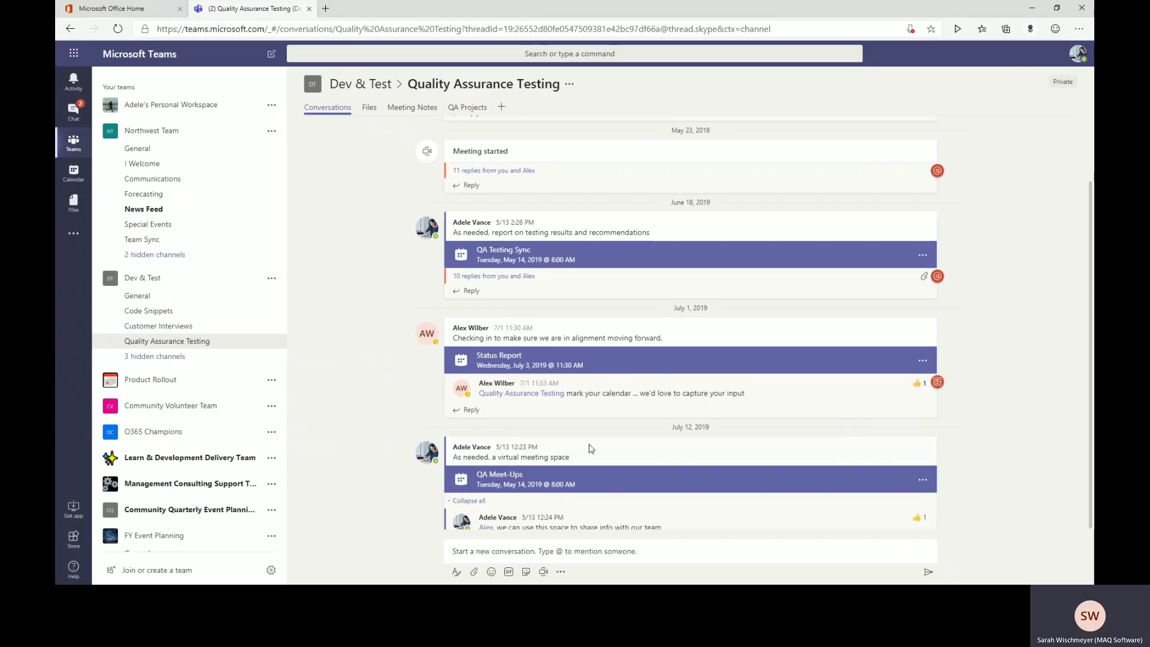
scroll(603, 419, "down", 4)
scroll(605, 423, "down", 4)
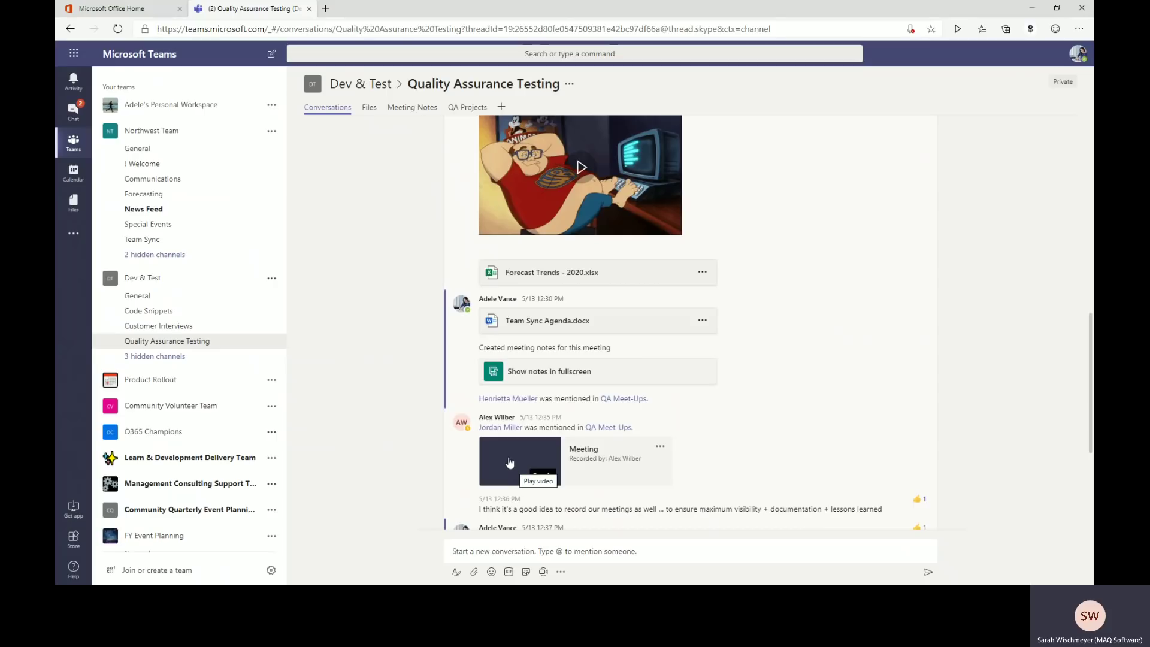
scroll(508, 459, "down", 1)
scroll(507, 455, "down", 3)
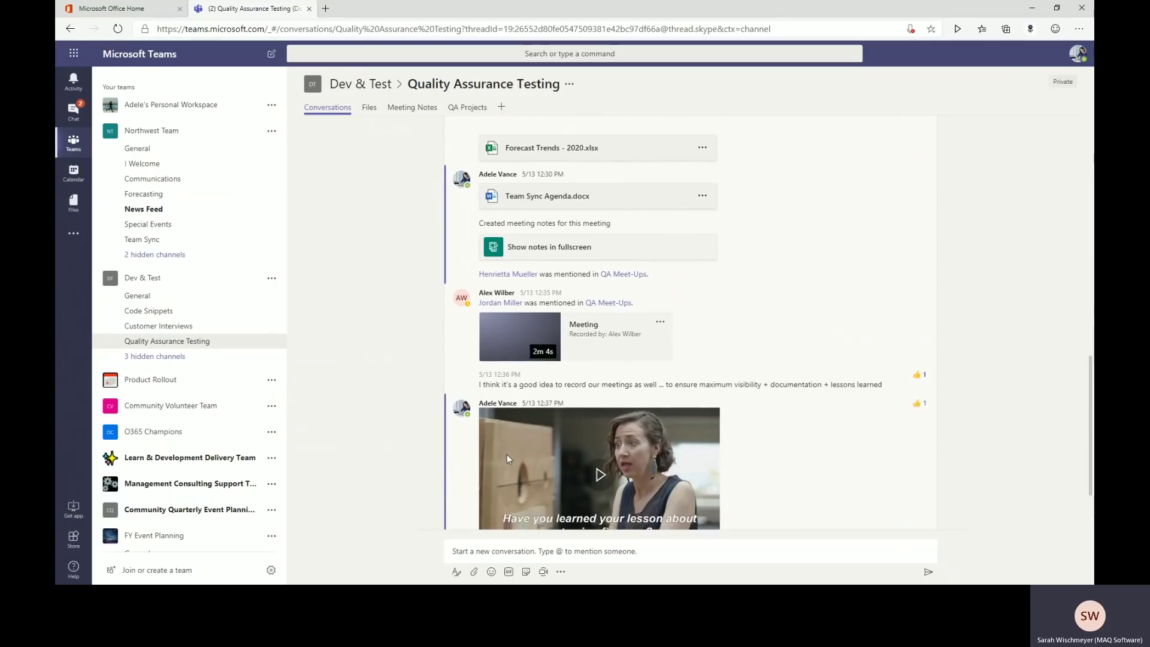
scroll(507, 454, "up", 2)
scroll(507, 454, "up", 7)
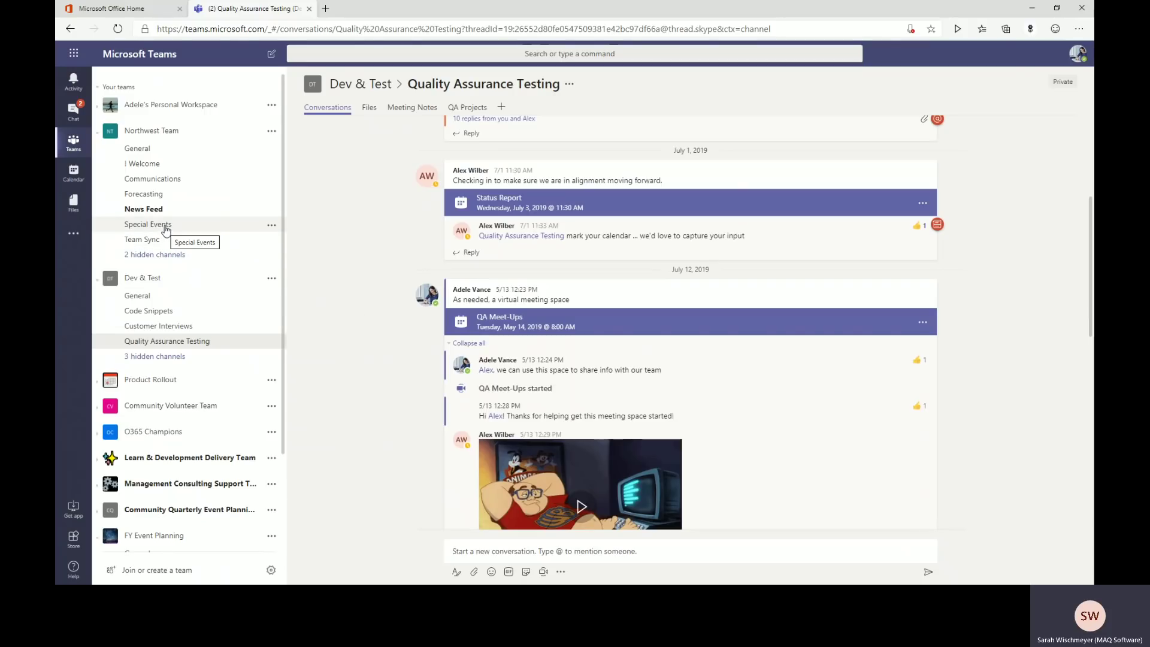
Step: Show the Northwest Team's management options, and open its Special Events channel to review the event meetings posted there
left_click(271, 132)
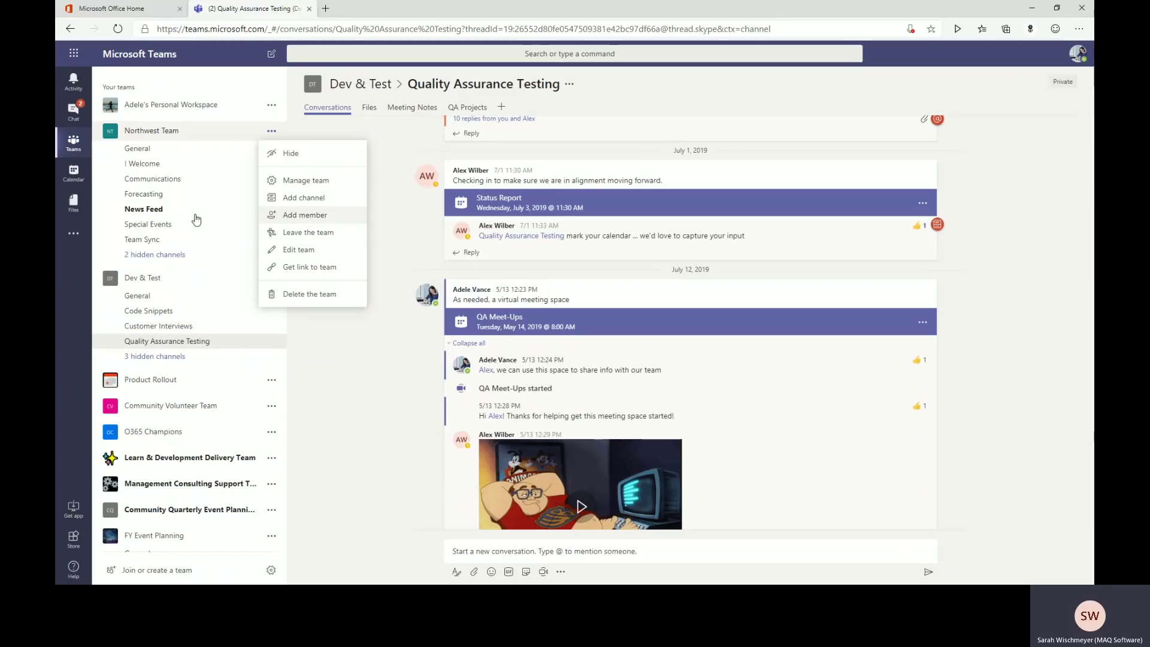
left_click(160, 231)
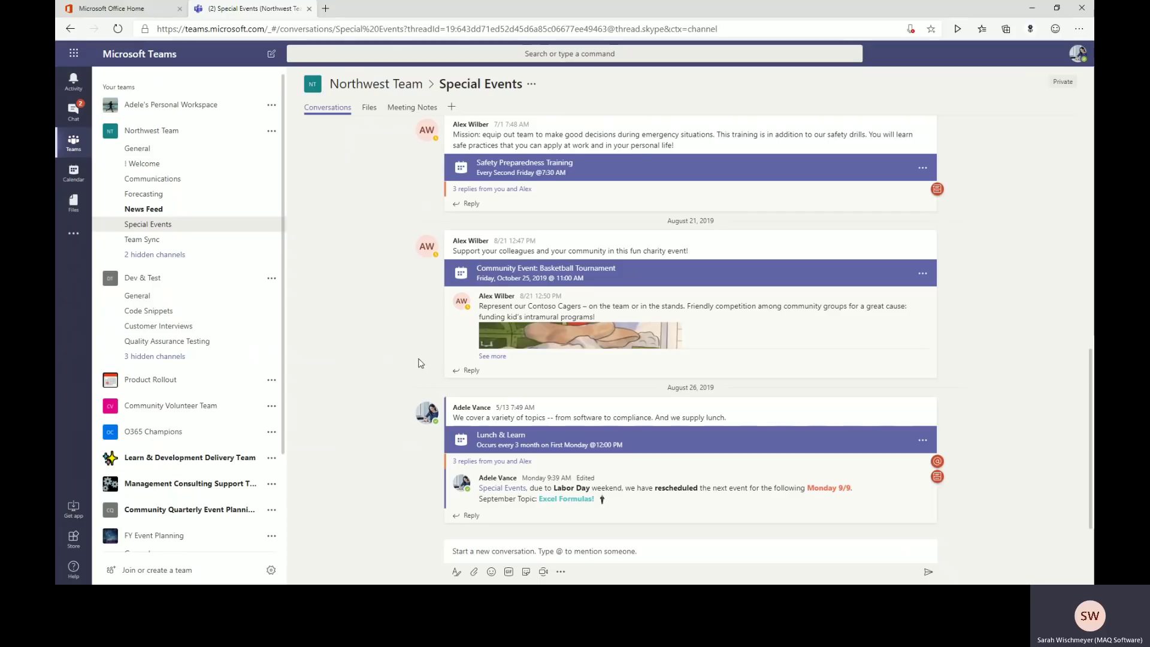
scroll(421, 363, "up", 2)
scroll(420, 363, "down", 2)
scroll(421, 364, "up", 10)
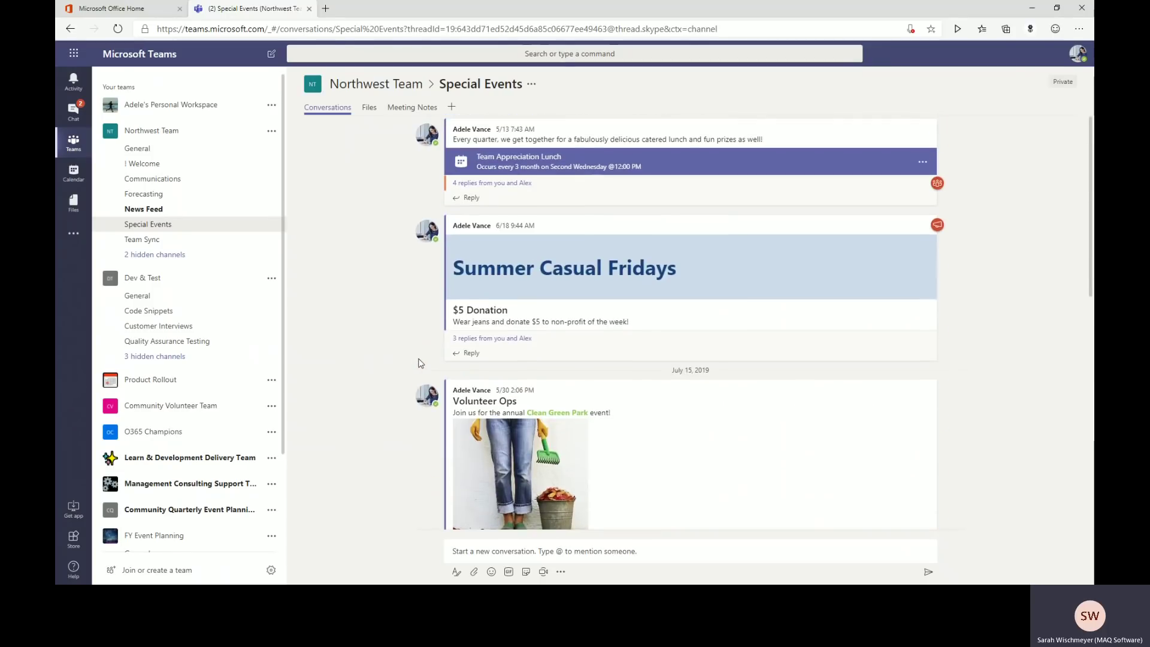
mouse_move(579, 175)
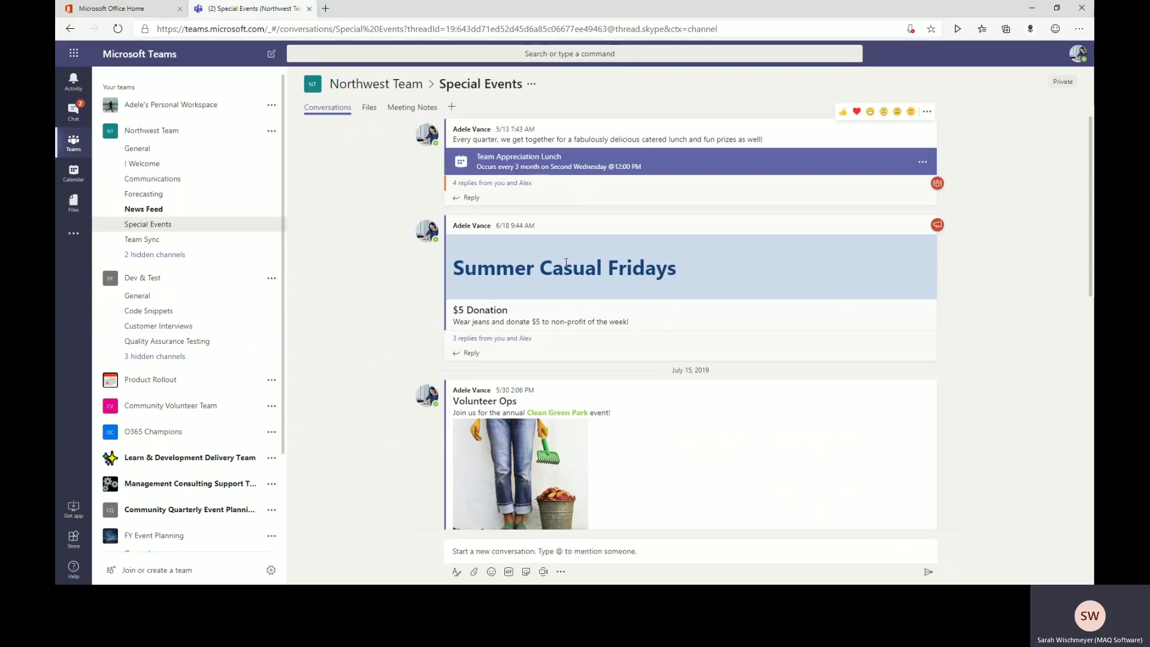
scroll(567, 267, "down", 3)
scroll(567, 267, "down", 5)
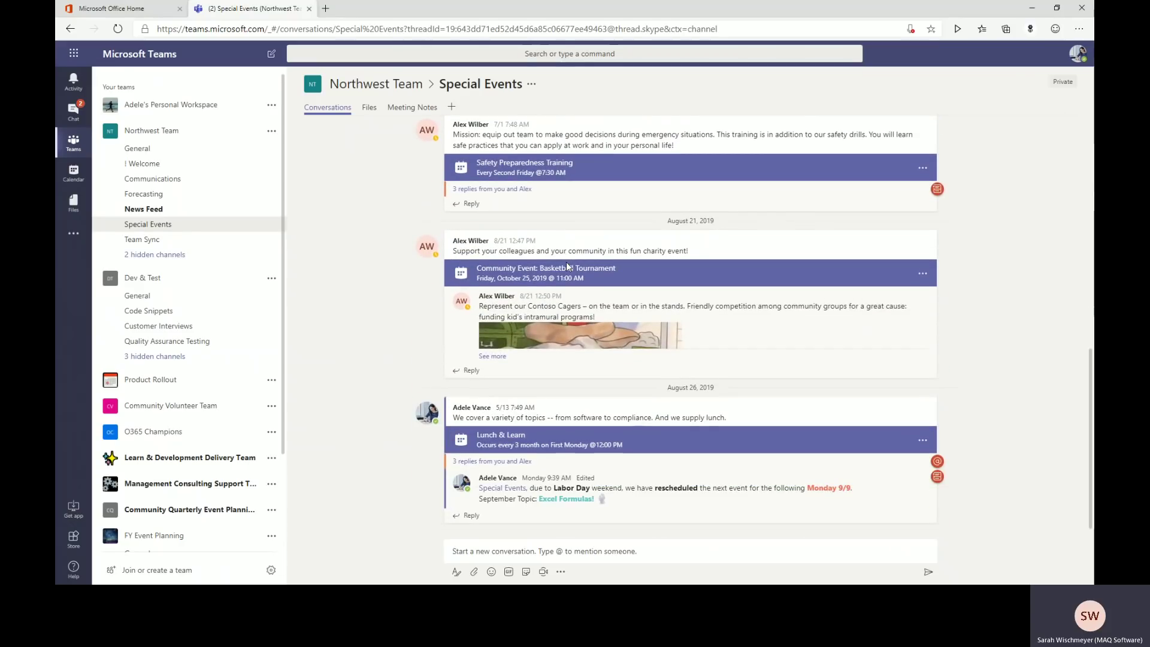
mouse_move(563, 431)
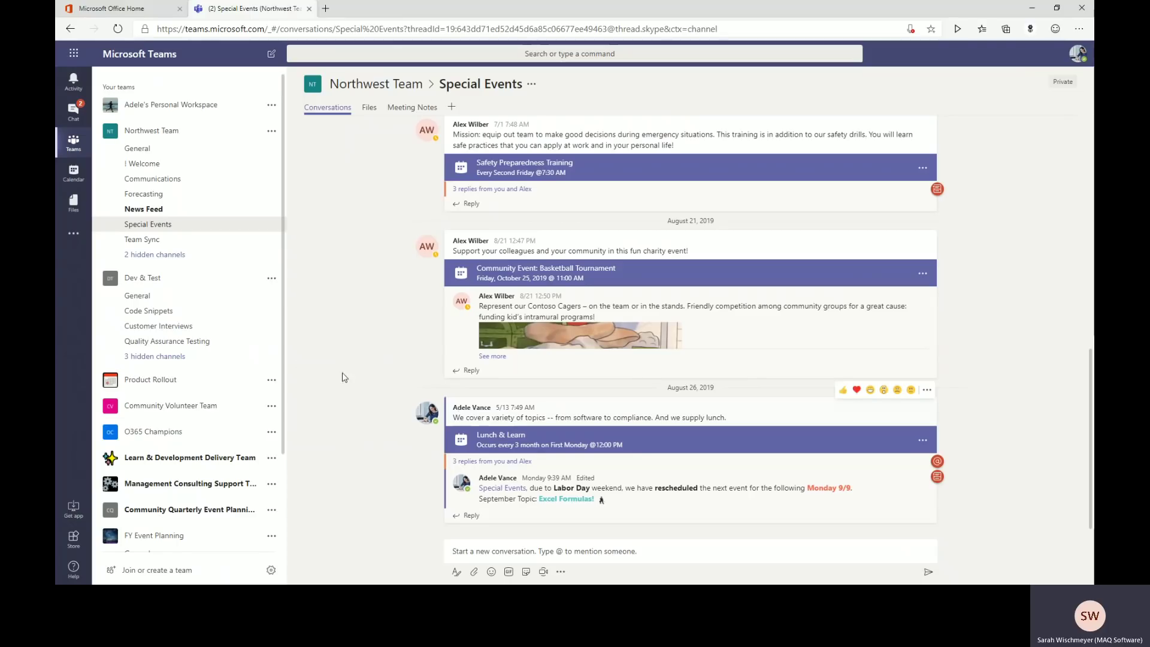
Step: Start a new calendar meeting titled Vendor Recap for Aug 29, 2019, 2:00 PM to 2:30 PM
left_click(72, 183)
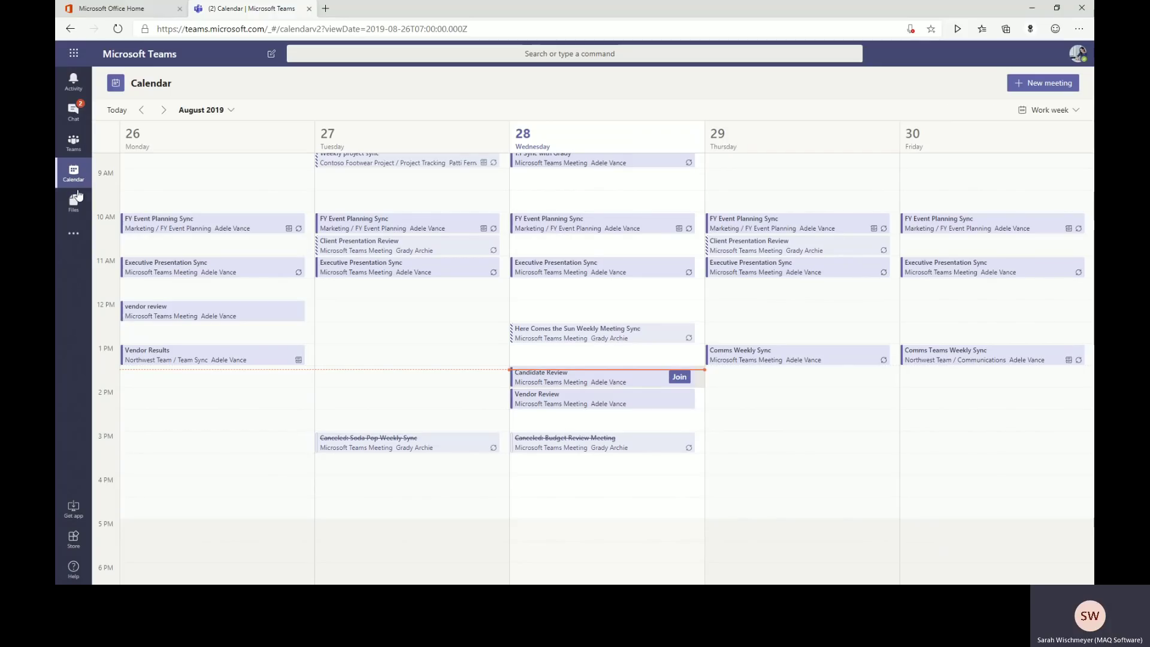
left_click(756, 407)
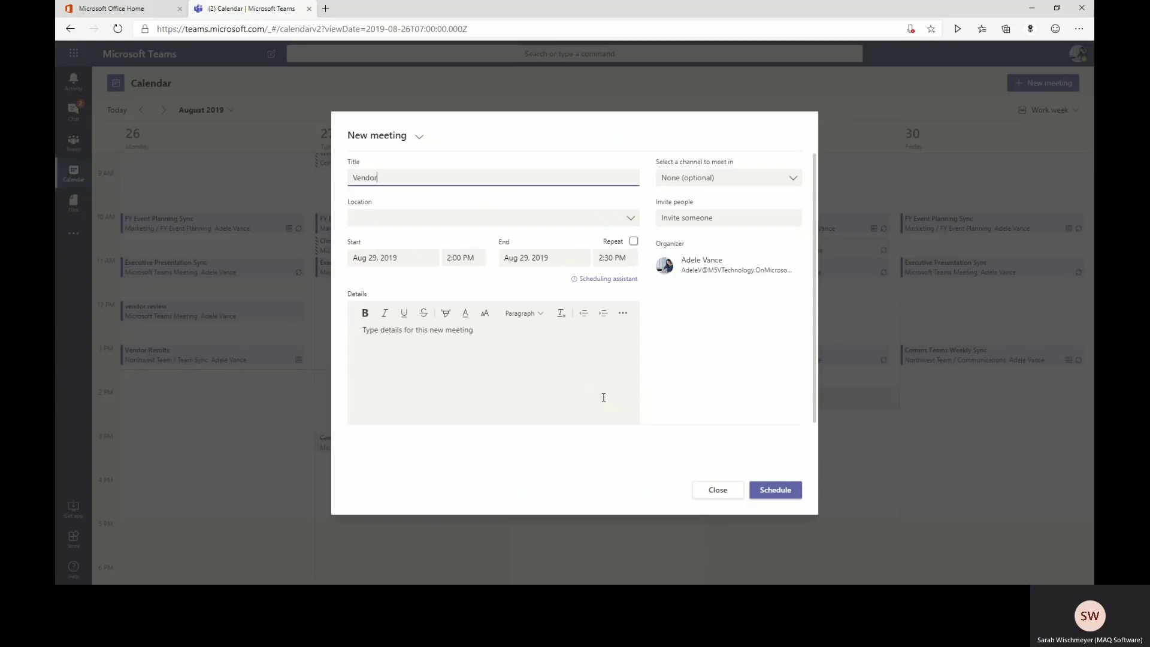
type("Recap")
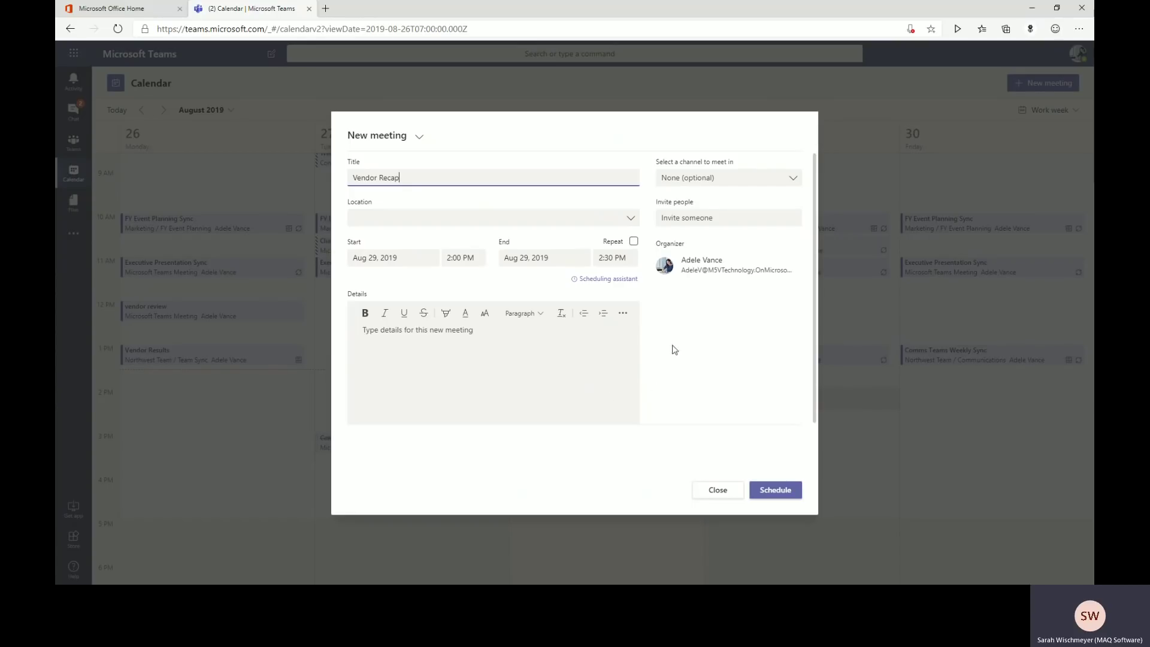
Step: Browse the list of teams and select the Northwest Team's Team Sync channel for the Vendor Recap meeting
left_click(795, 184)
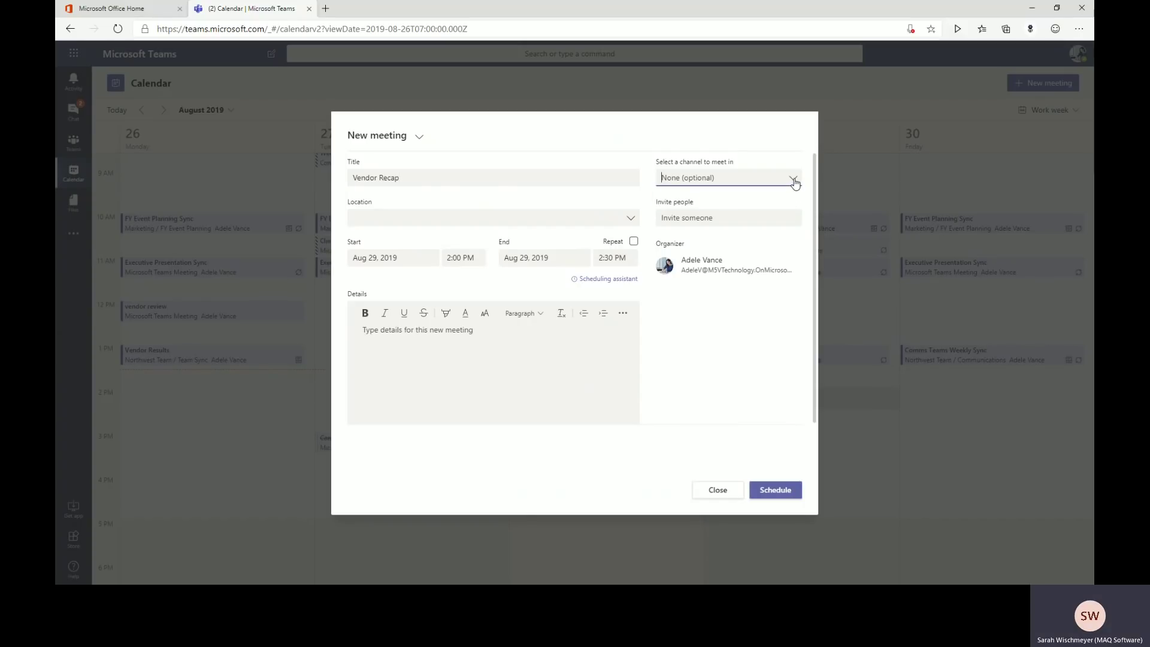
left_click(770, 179)
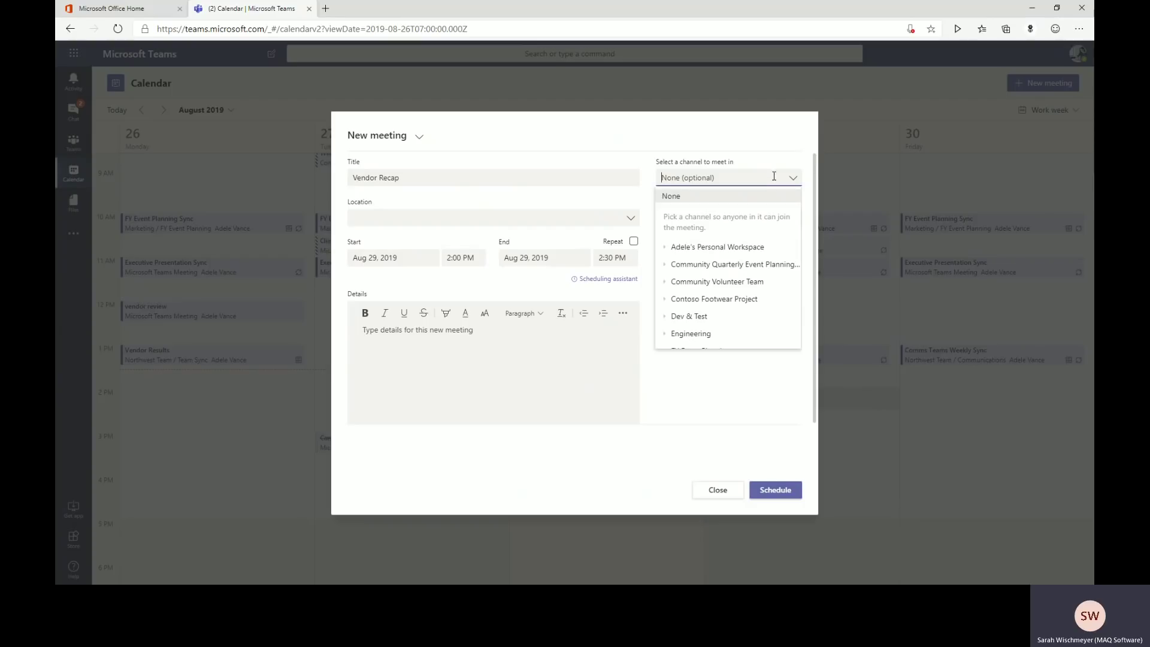
scroll(751, 293, "down", 2)
scroll(748, 296, "down", 5)
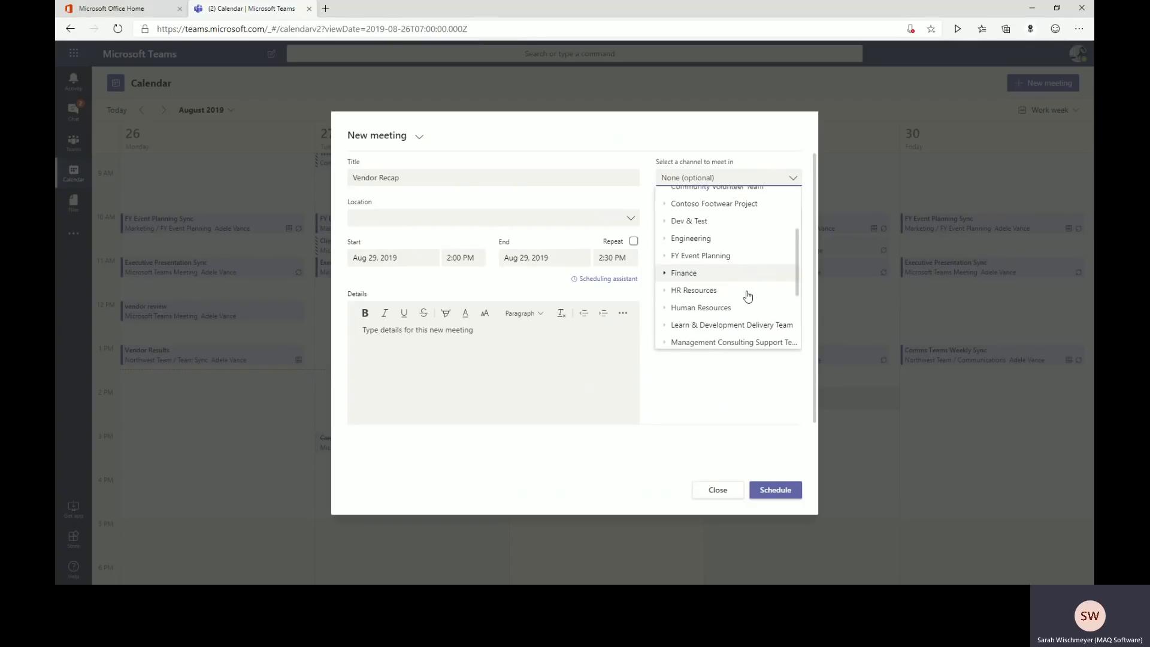
left_click(666, 278)
scroll(716, 303, "down", 1)
scroll(705, 327, "down", 3)
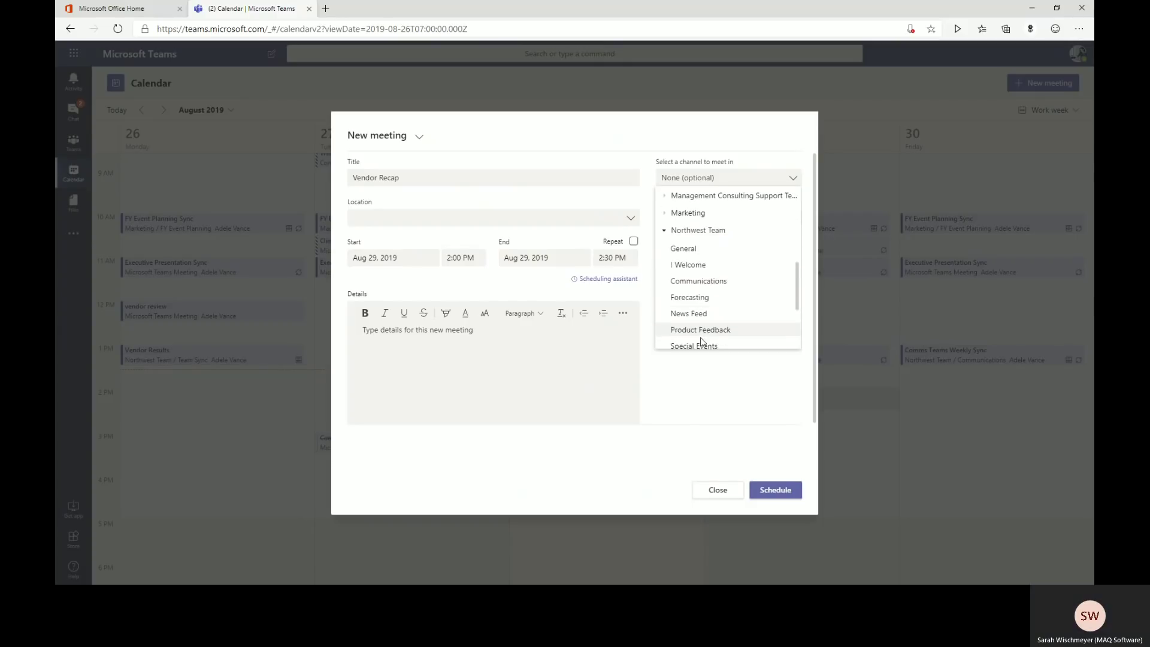
left_click(700, 335)
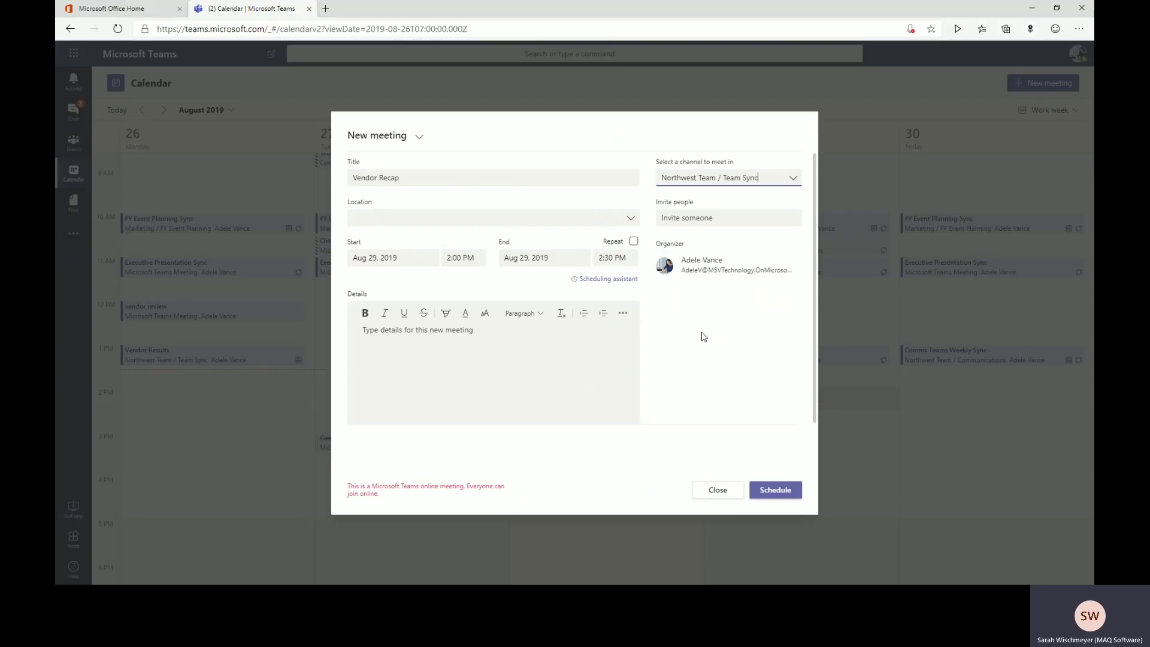
Step: Clear the meeting channel, search for "team s" and choose Northwest Team / Team Sync
key("BackSpace")
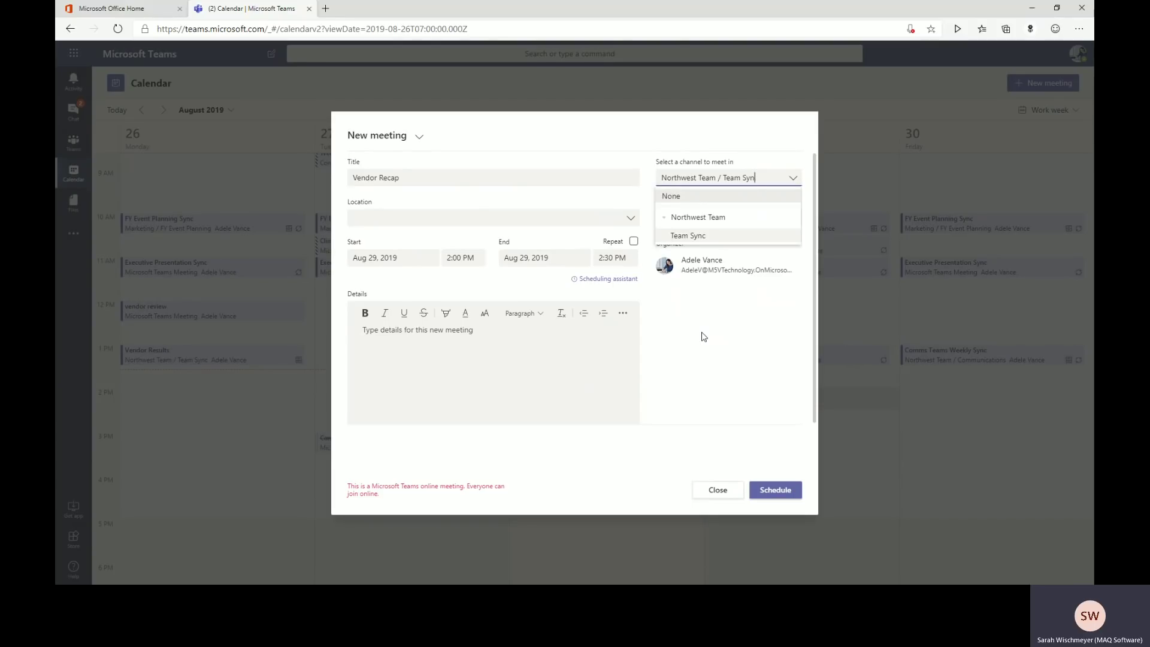
key("BackSpace")
key("BackSpace")
key("BackSpace")
key("BackSpace")
key("BackSpace")
key("BackSpace")
key("BackSpace")
key("BackSpace")
key("BackSpace")
key("BackSpace")
key("BackSpace")
key("BackSpace")
key("BackSpace")
key("BackSpace")
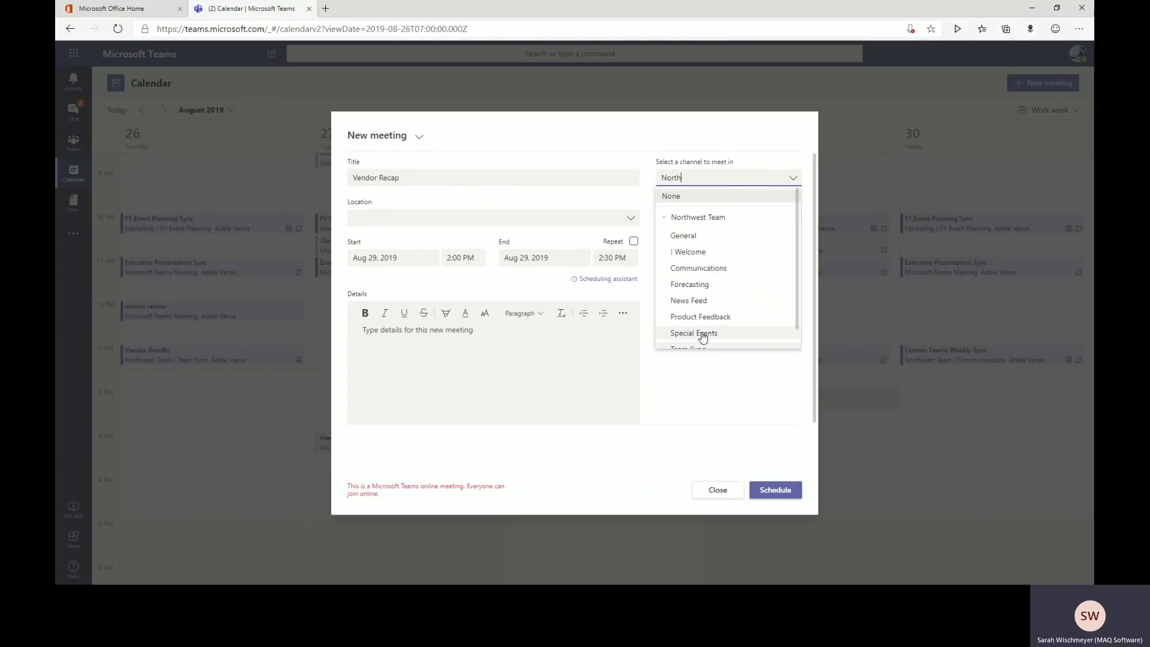
key("BackSpace")
key("BackSpace")
key("BackSpace")
key("BackSpace")
key("BackSpace")
type("team s")
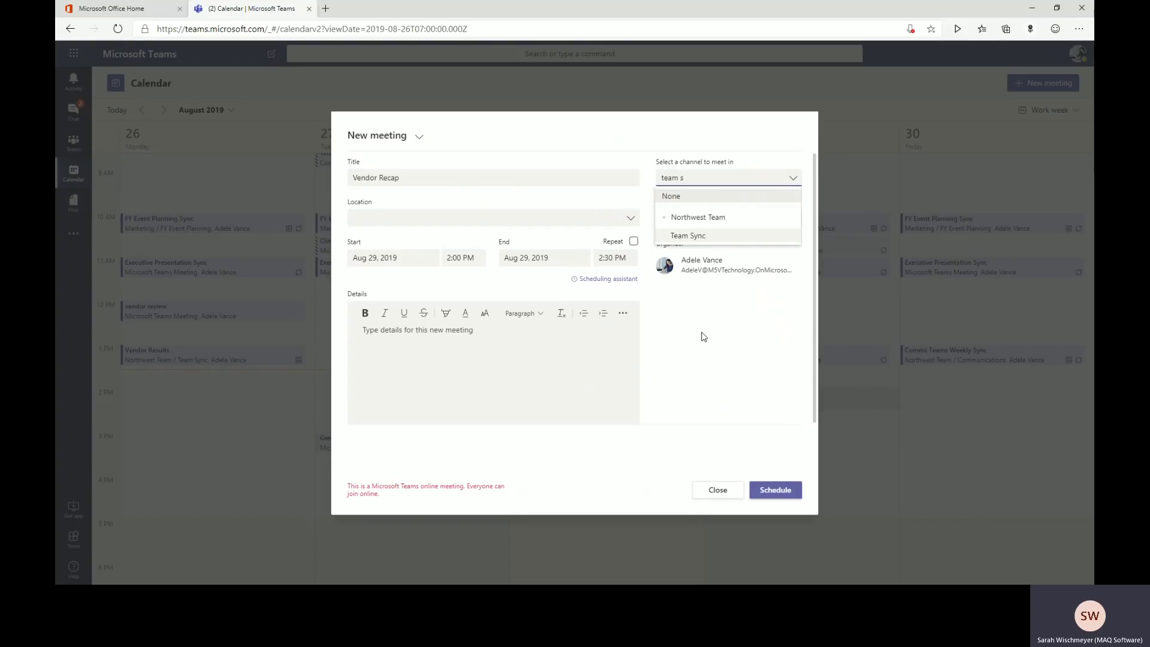
left_click(714, 238)
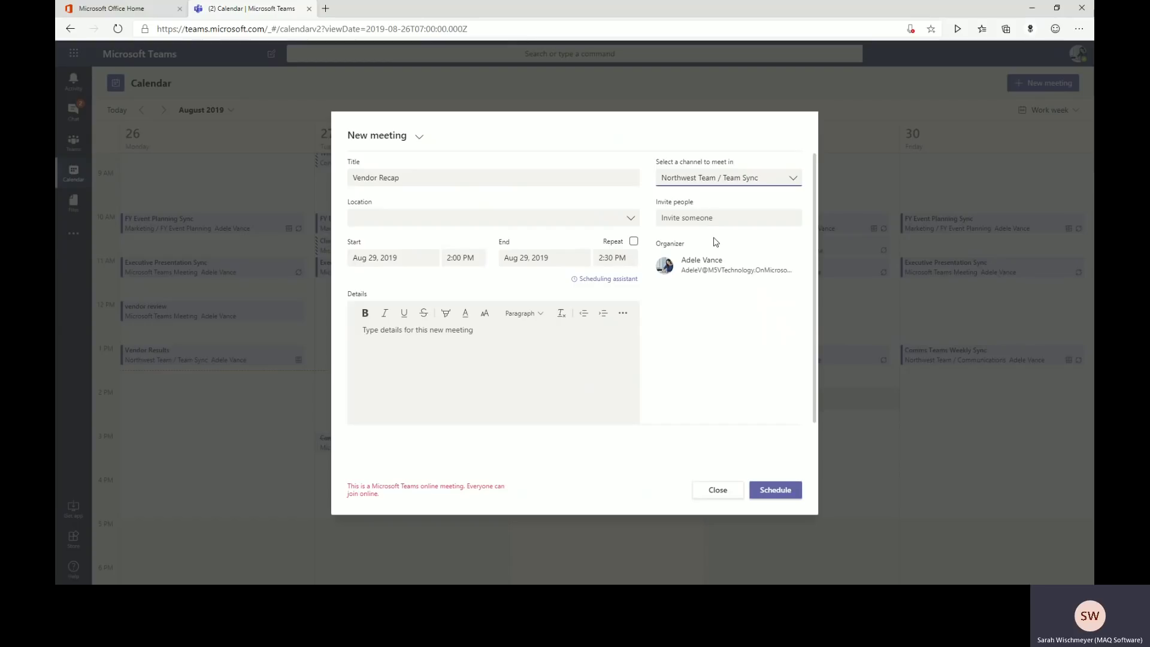
Step: Invite the marketing assistant as an attendee and schedule the Vendor Recap meeting
left_click(685, 217)
type("alex")
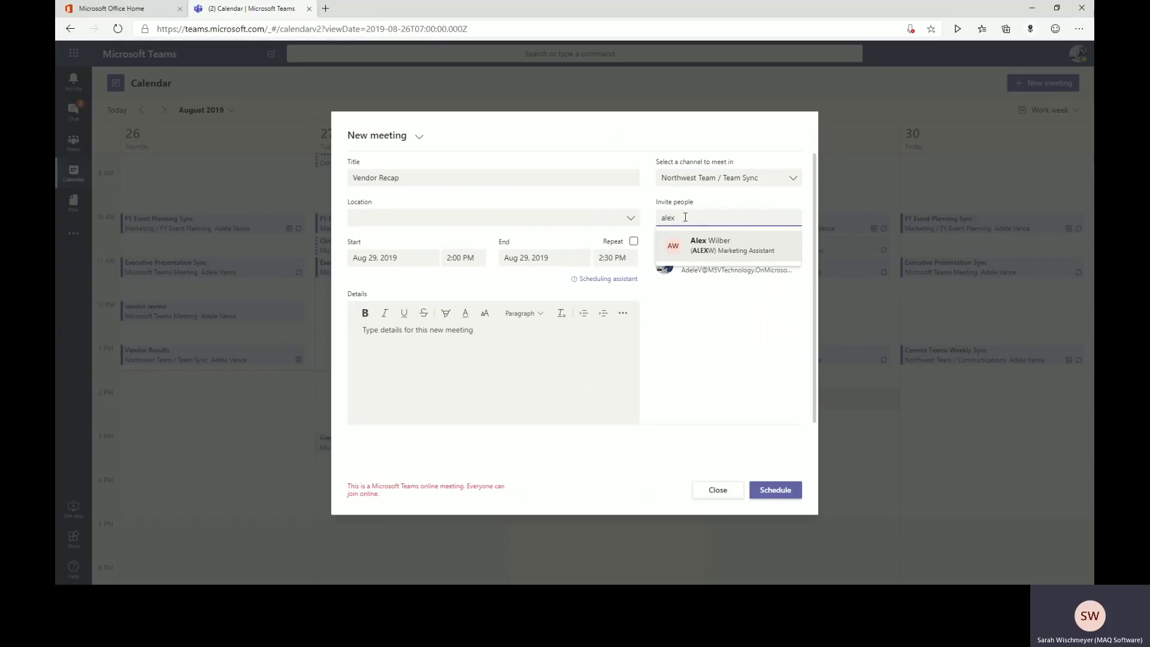
left_click(694, 248)
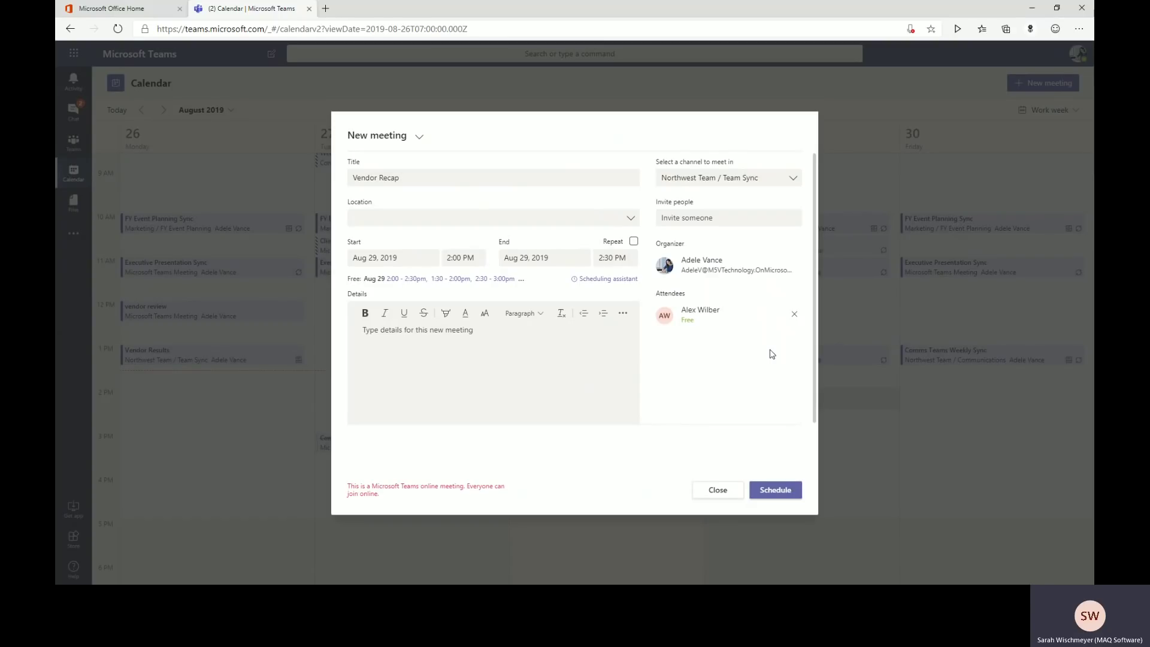
left_click(775, 494)
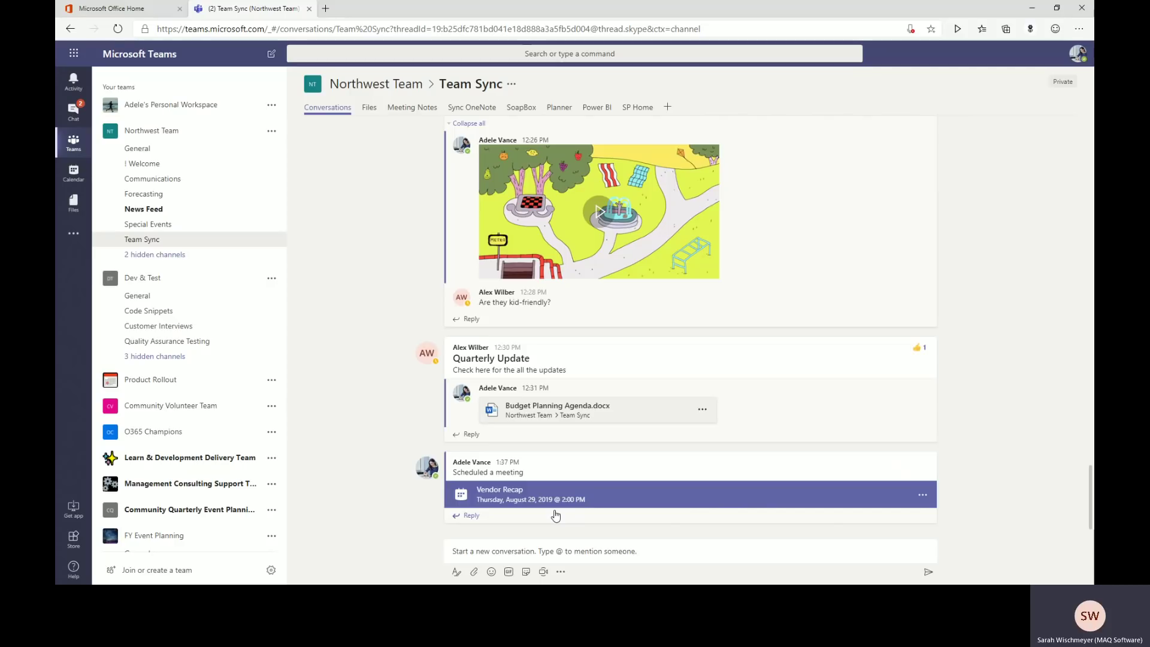
left_click(622, 501)
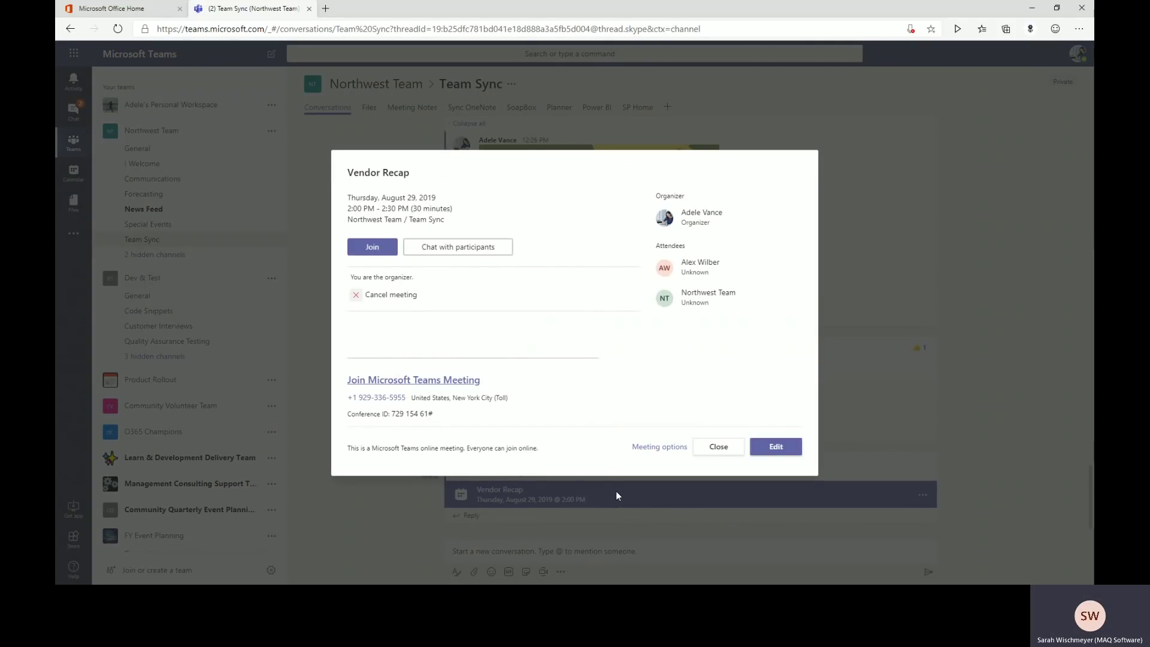
left_click(706, 454)
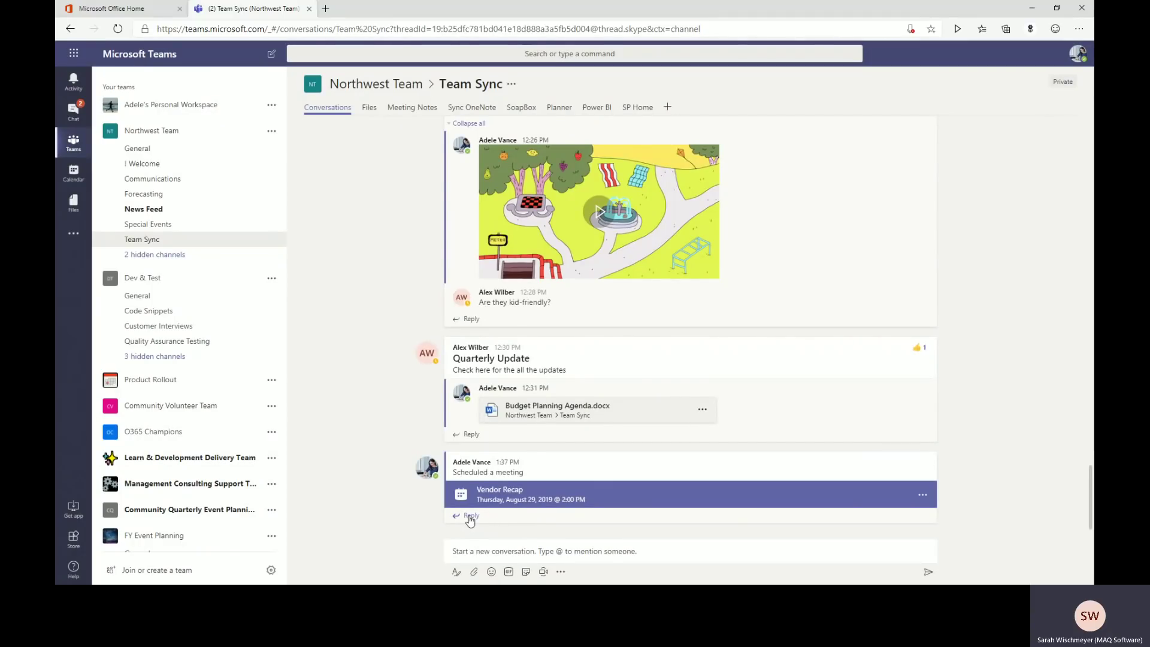
left_click(470, 518)
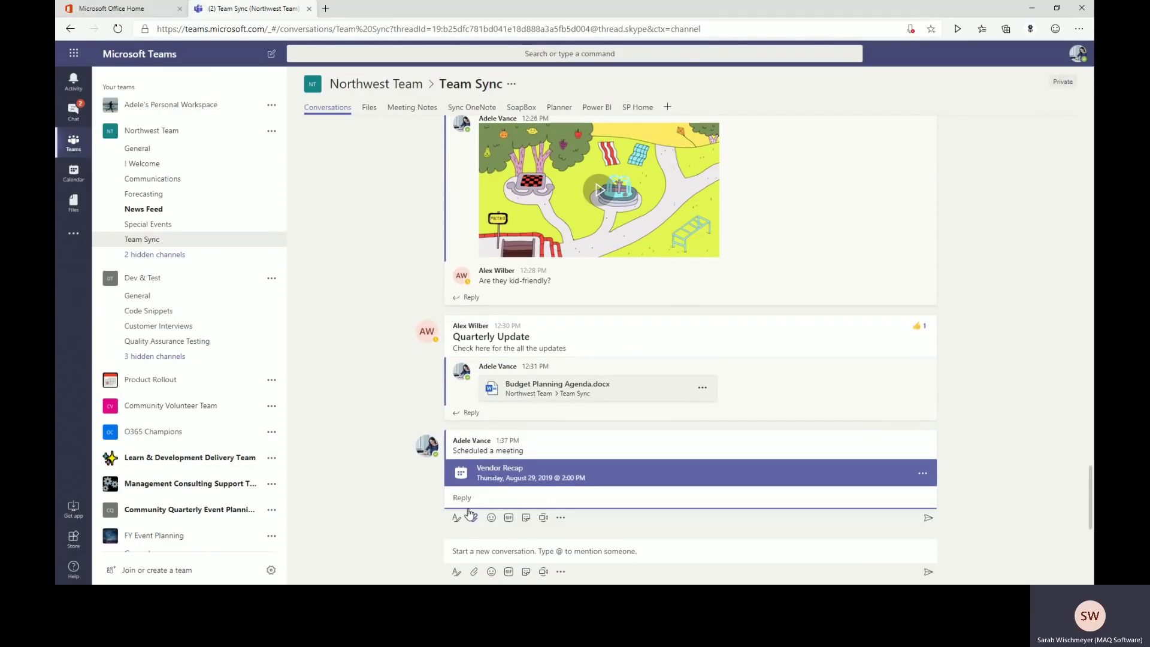
type("@")
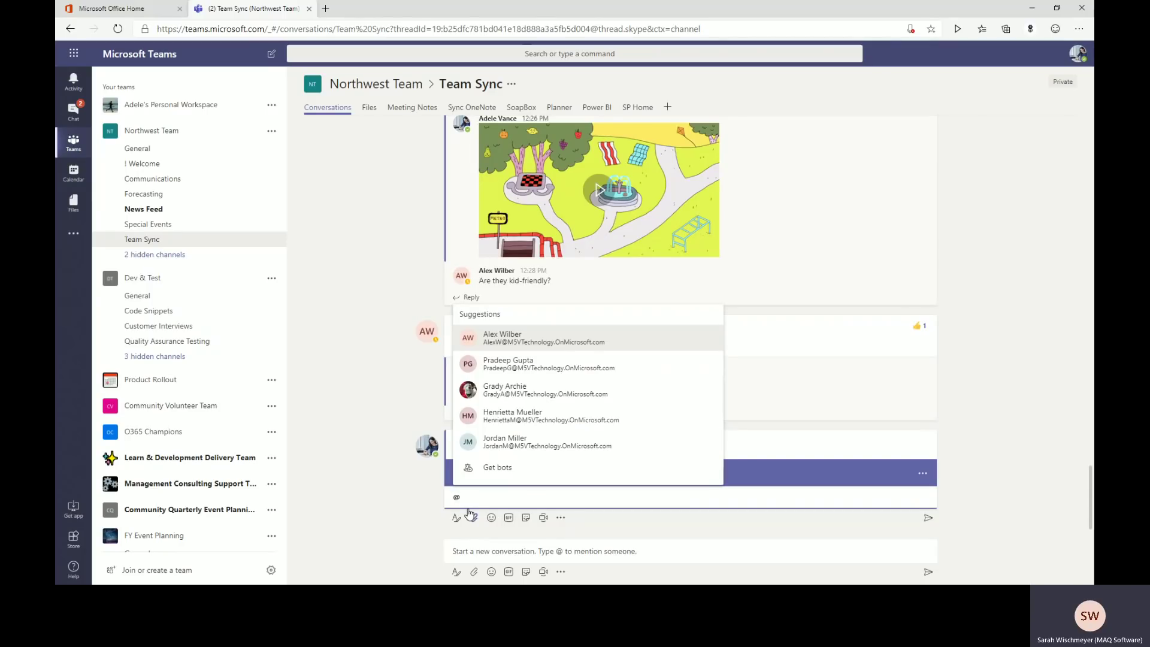
type("t")
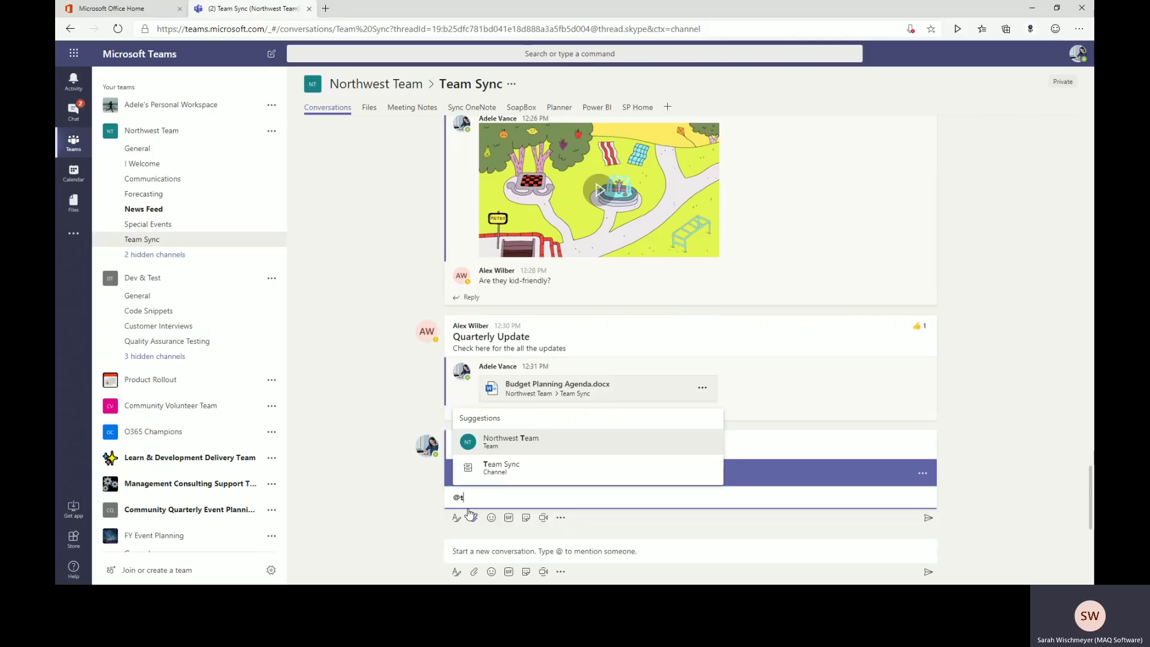
type("eam")
left_click(506, 474)
type(", join")
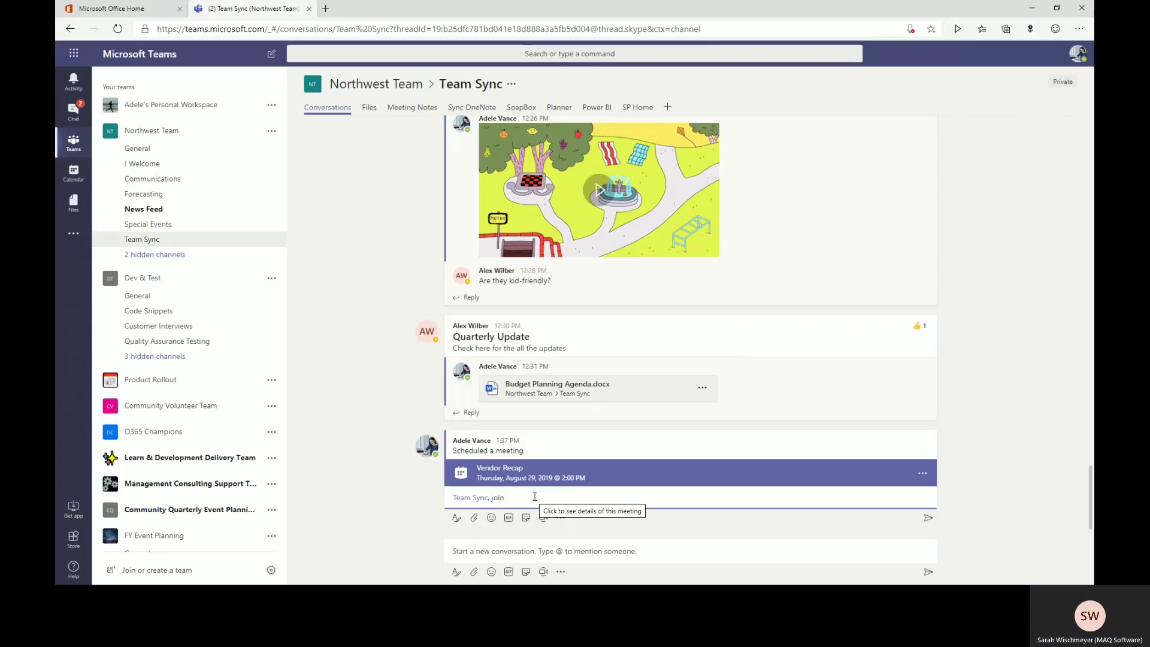
type(" us for these ")
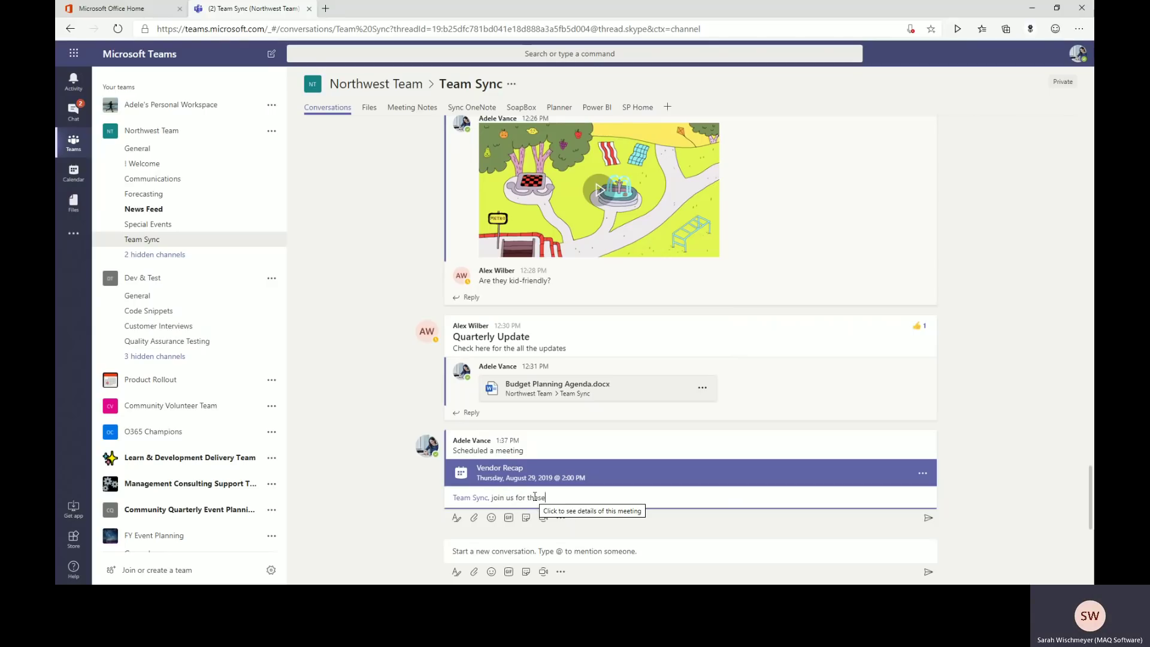
type("updartes")
key("BackSpace")
key("BackSpace")
key("BackSpace")
key("BackSpace")
type("tes")
key("Return")
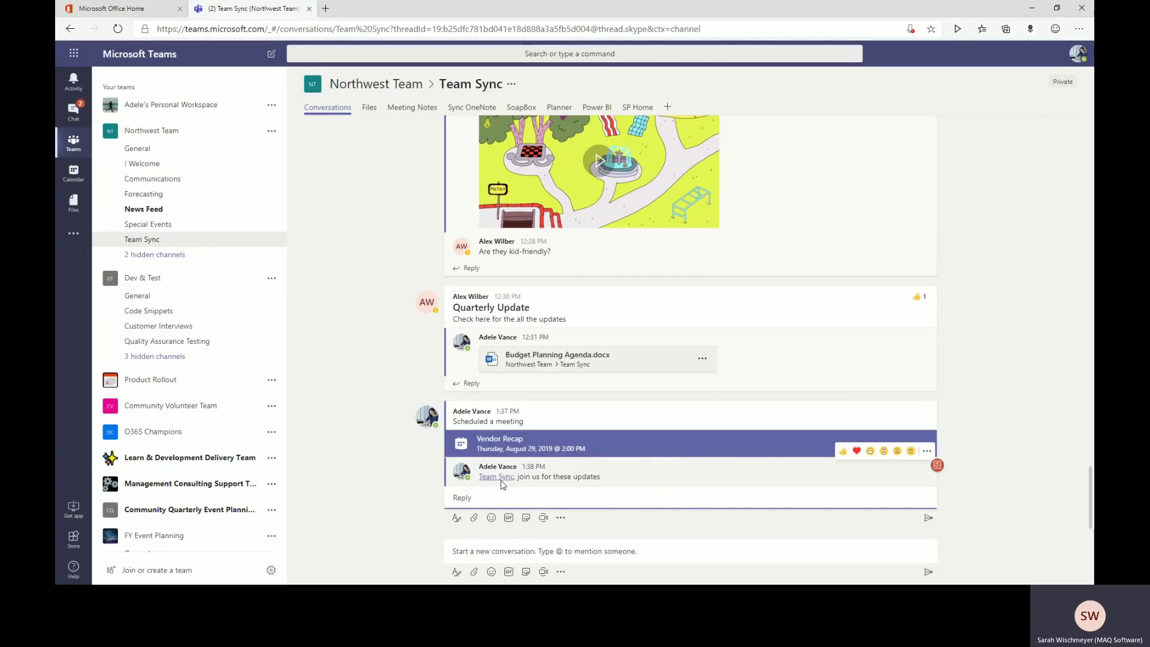
Step: Review the Team Sync channel's notification settings for new posts and channel mentions, and close them without changes
mouse_move(502, 484)
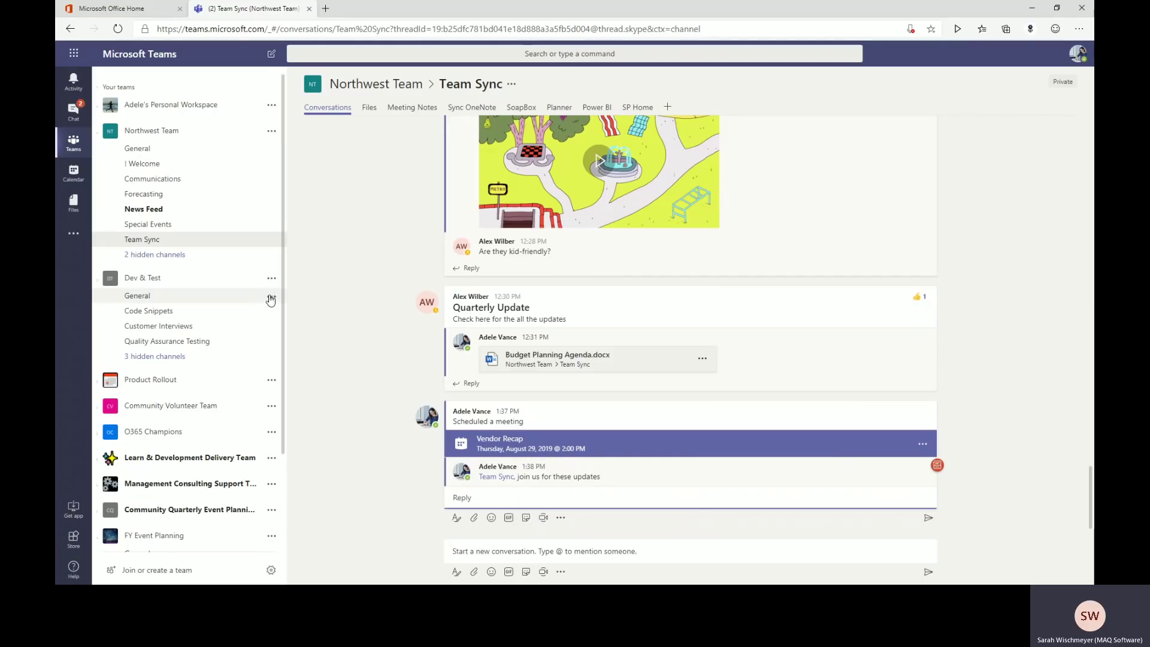
left_click(271, 242)
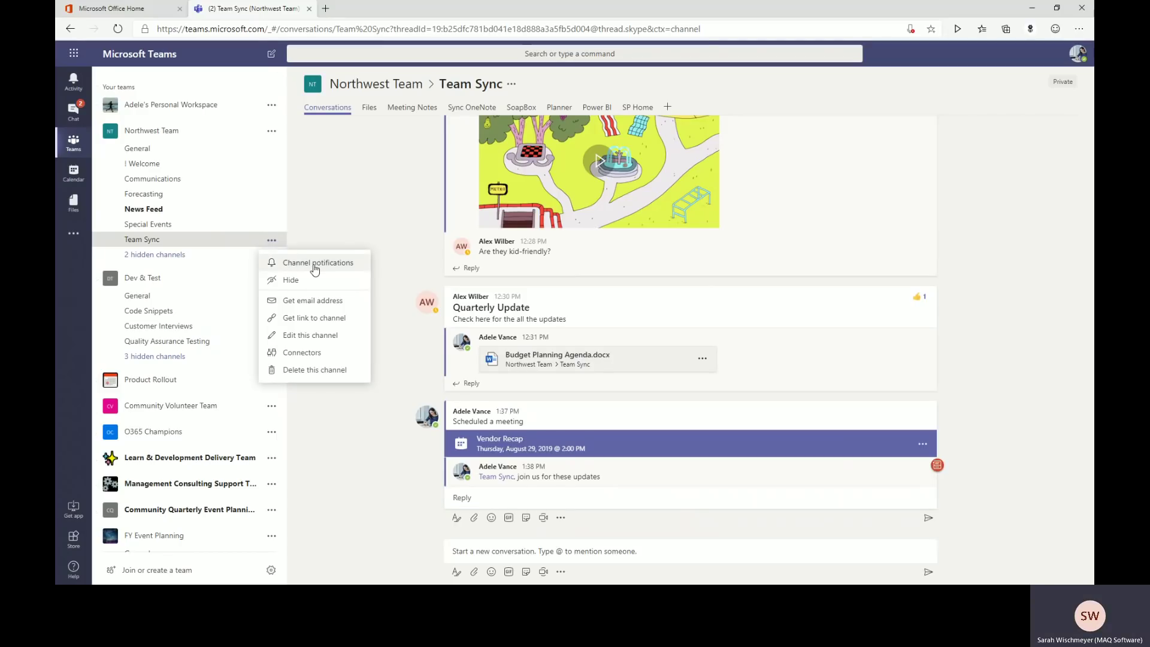
left_click(303, 263)
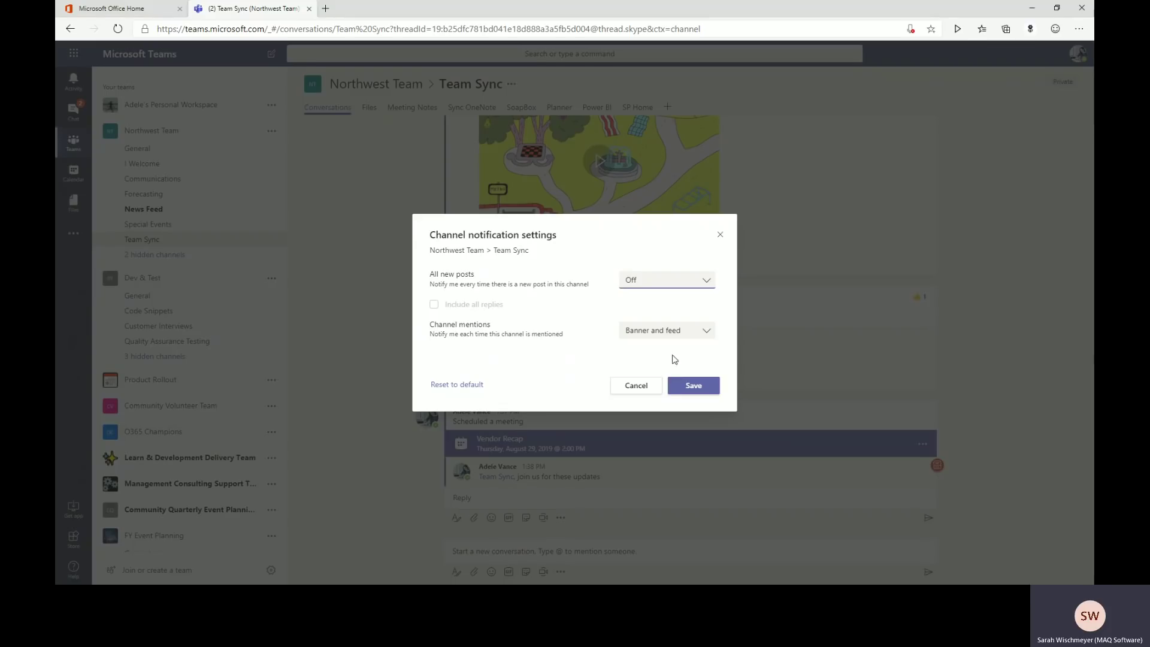
left_click(720, 235)
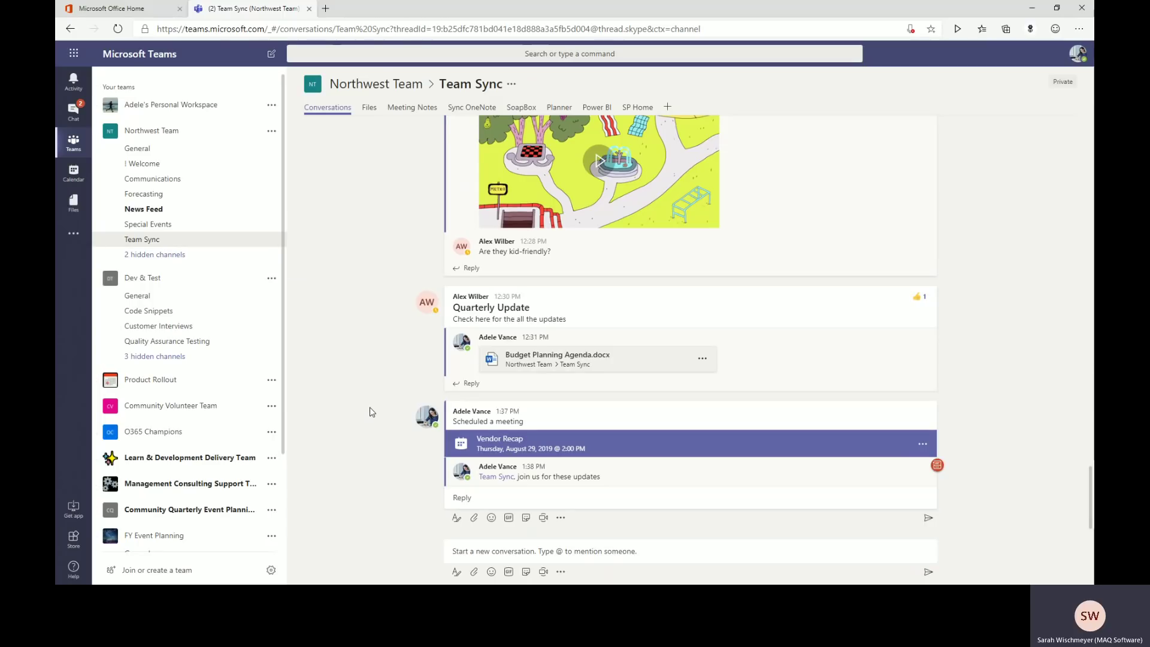
Step: Write a reply to the Vendor Recap meeting post that mentions Northwest Team, followed by "please be advised"
left_click(467, 498)
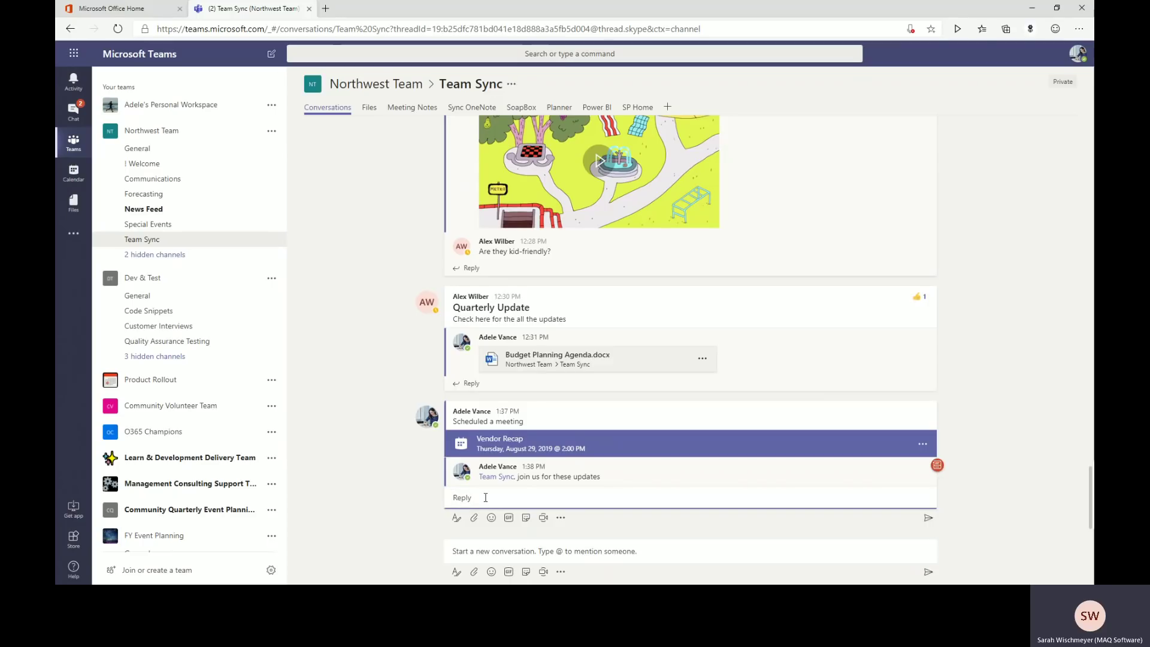
type("@")
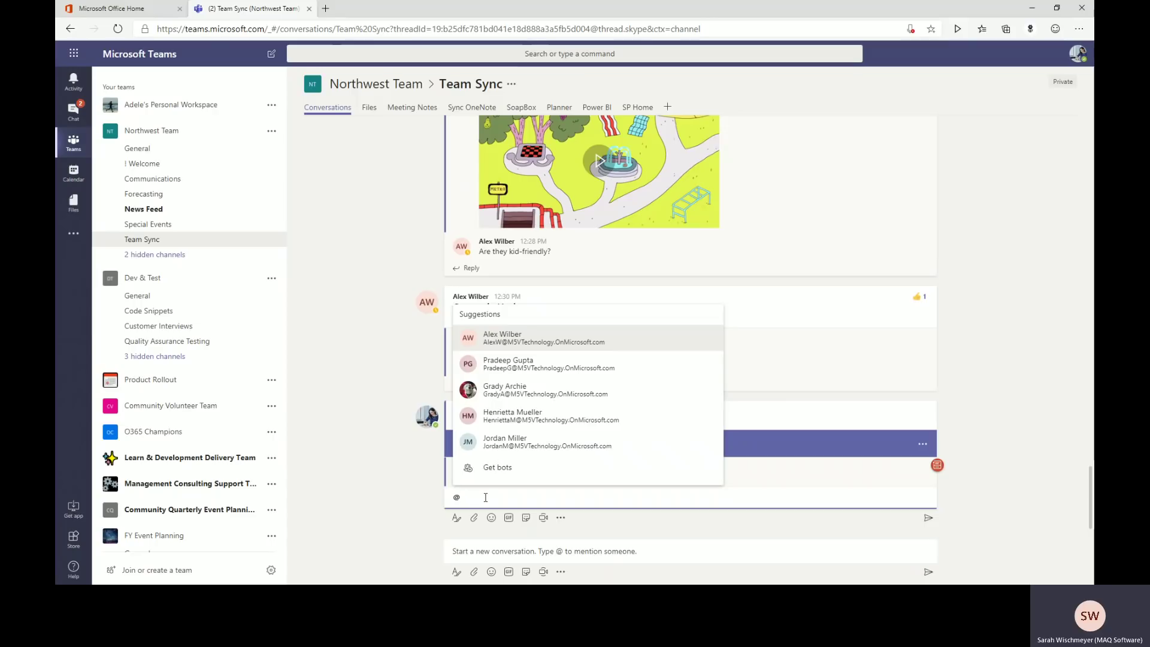
type("nor")
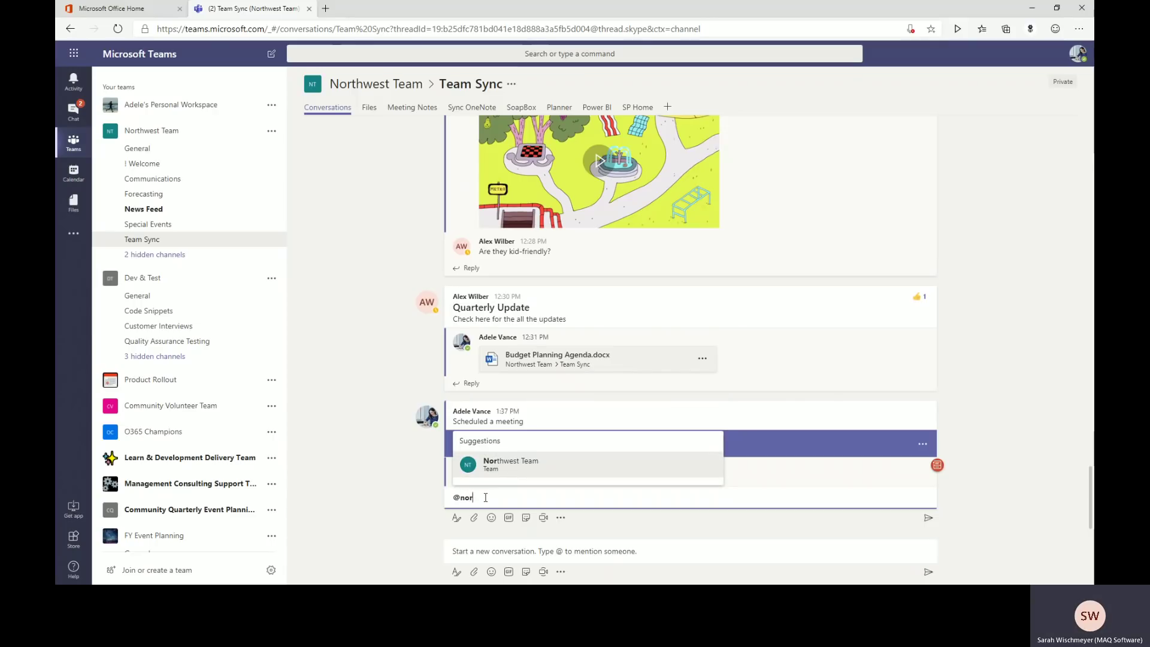
left_click(504, 473)
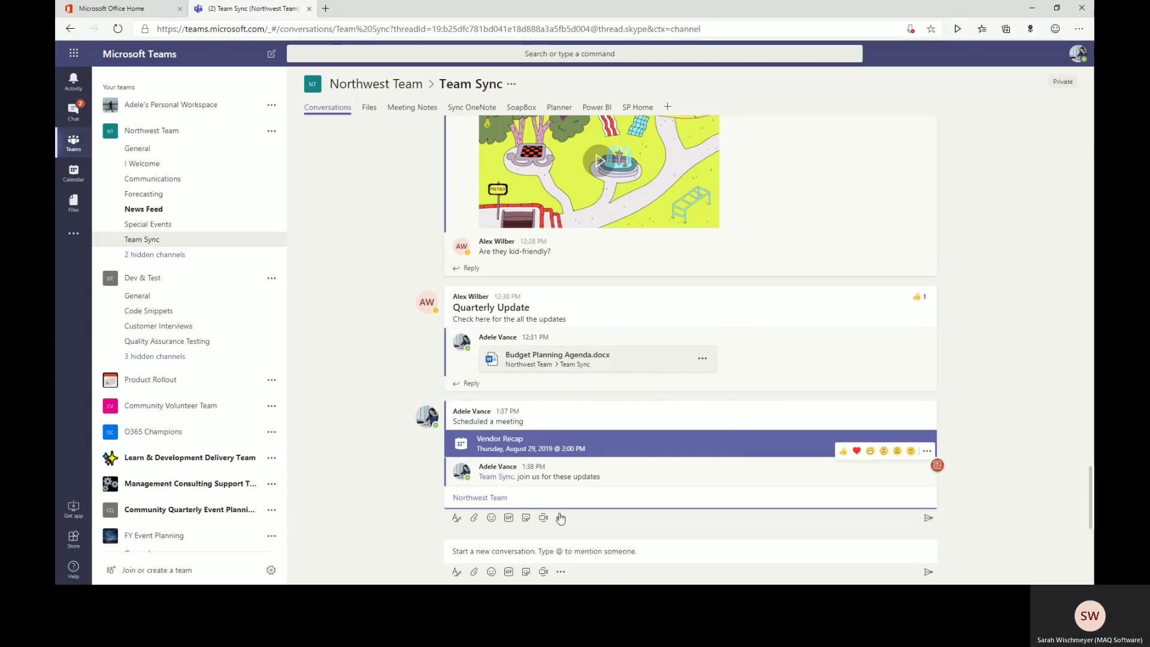
type("please be a")
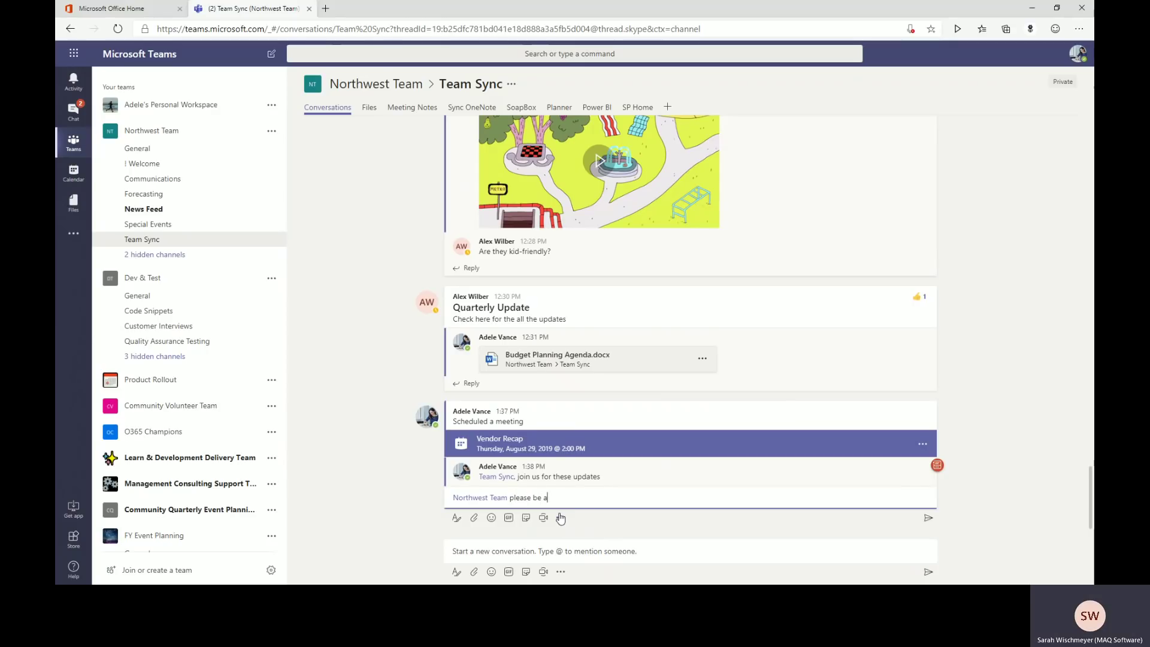
type("dvised")
Step: Expand the reply's formatting options, mark the message as important and send it
left_click(456, 519)
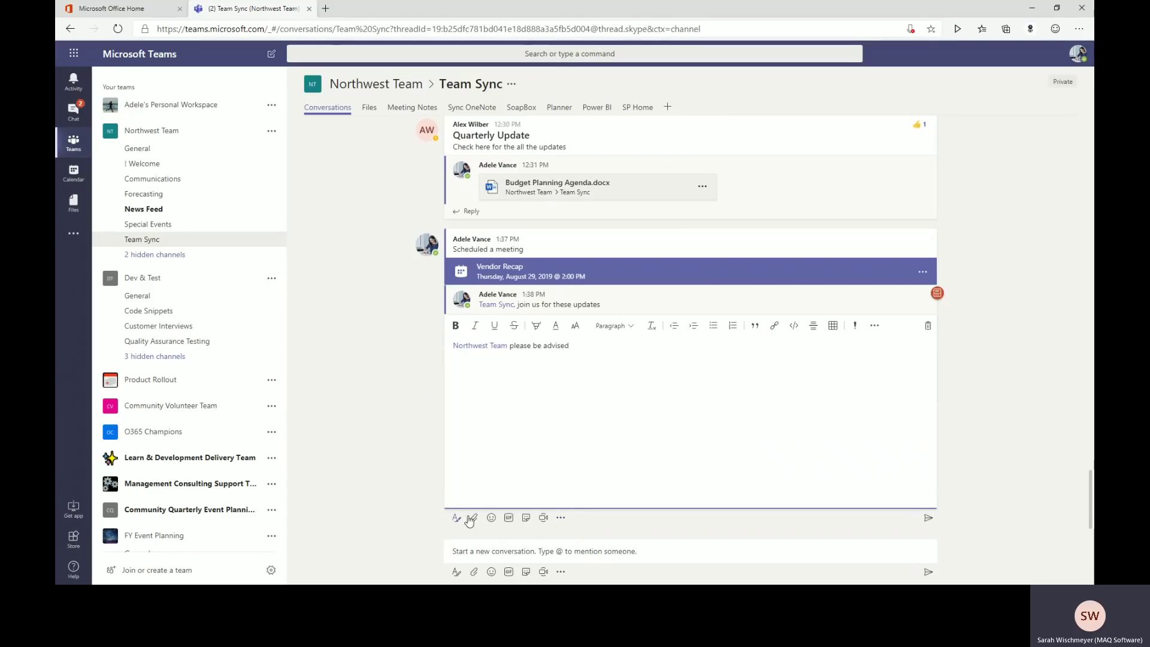
left_click(855, 326)
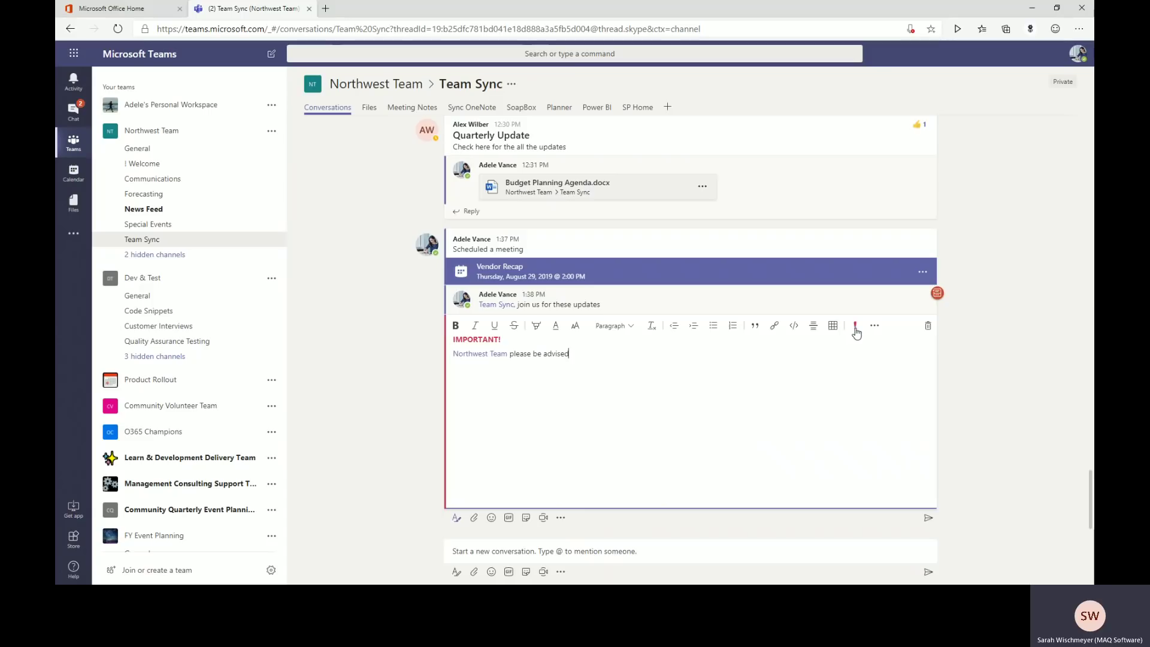
left_click(926, 520)
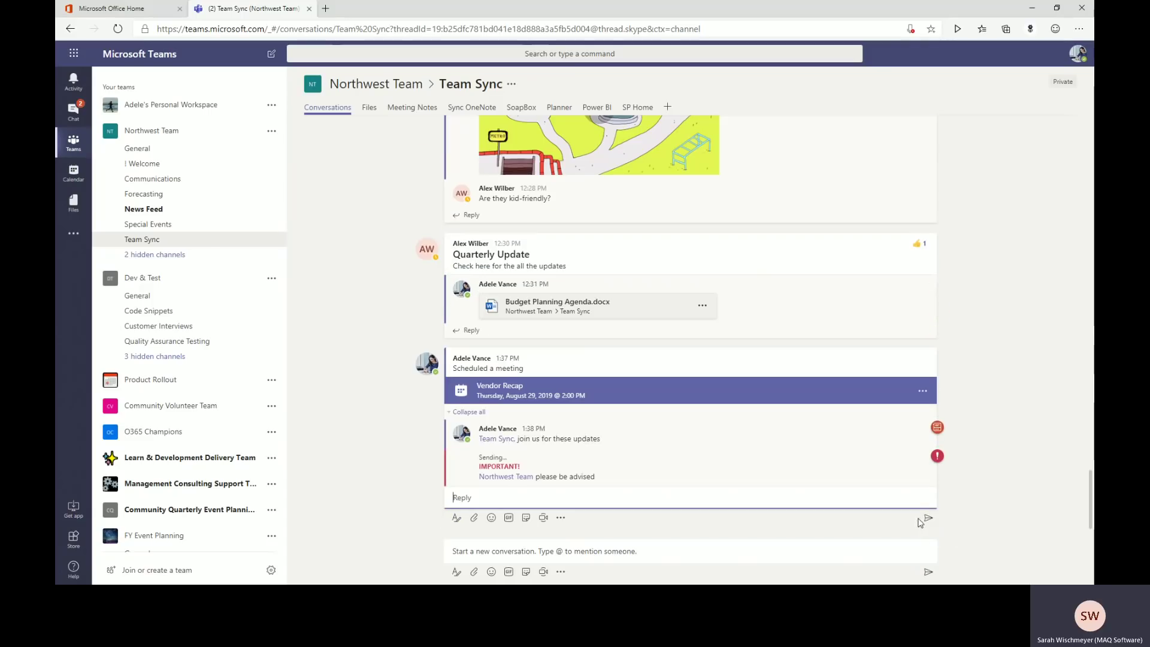
mouse_move(775, 488)
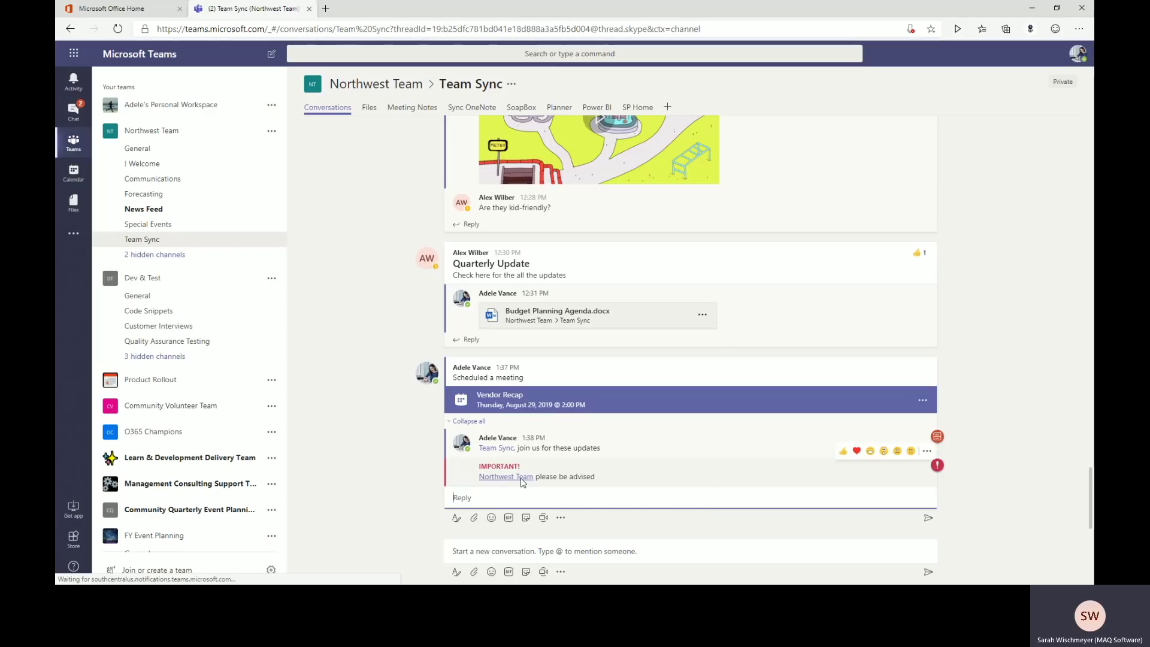
mouse_move(523, 482)
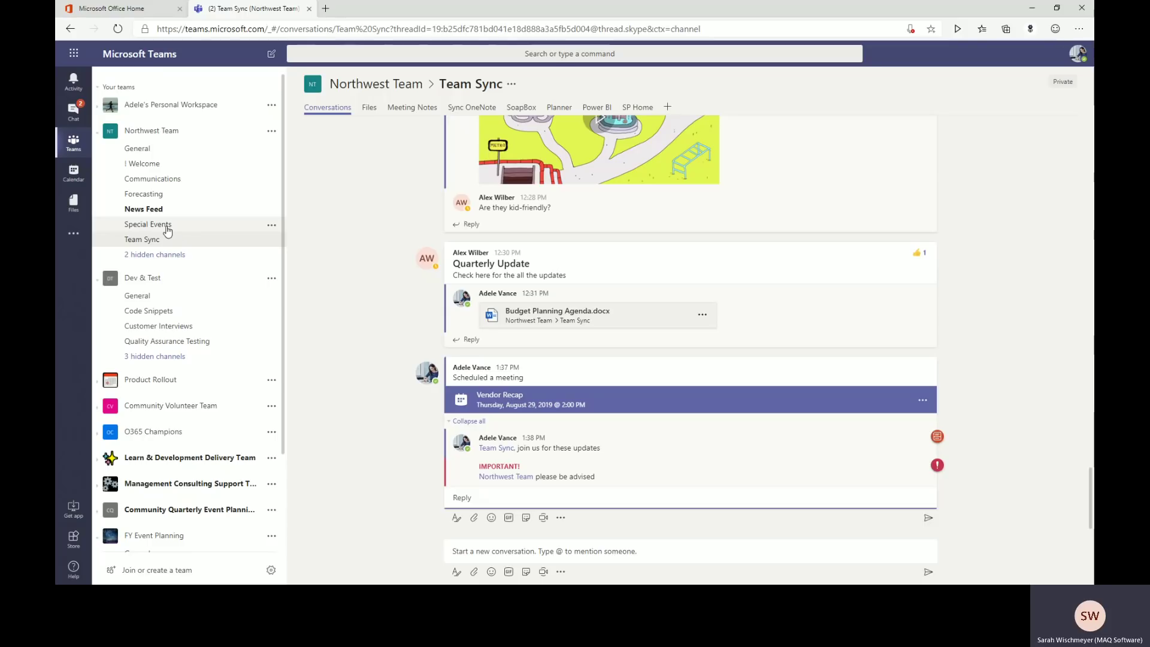
Step: View the details of the Community Event: Basketball Tournament and Safety Preparedness Training meetings in the Special Events channel
left_click(148, 224)
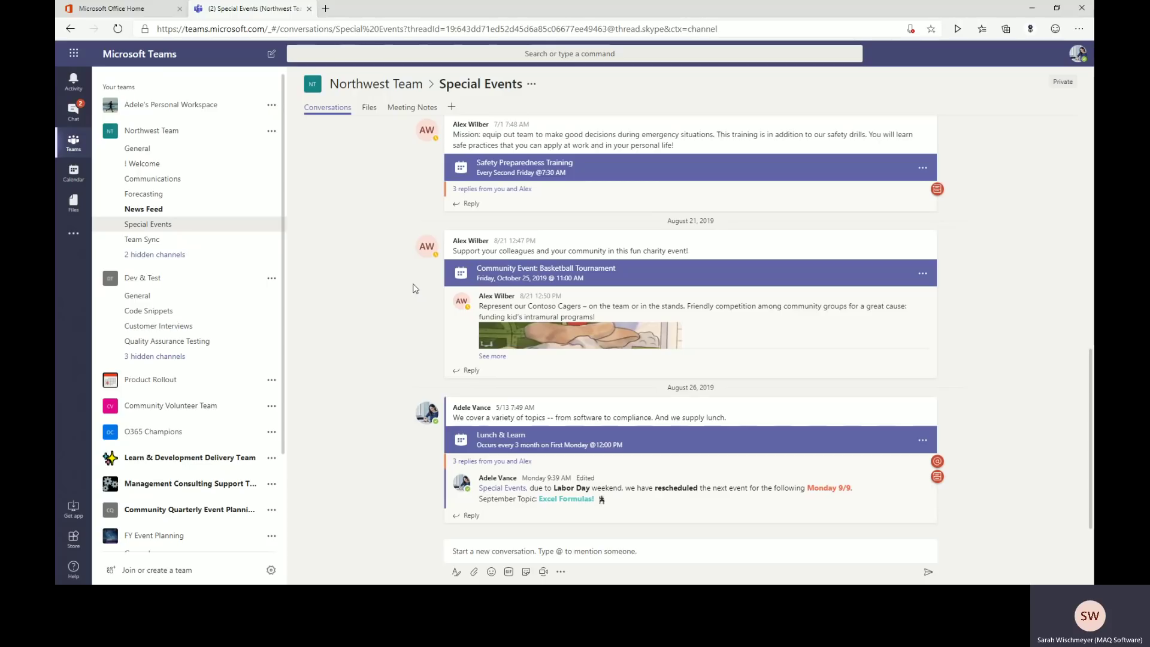
left_click(651, 280)
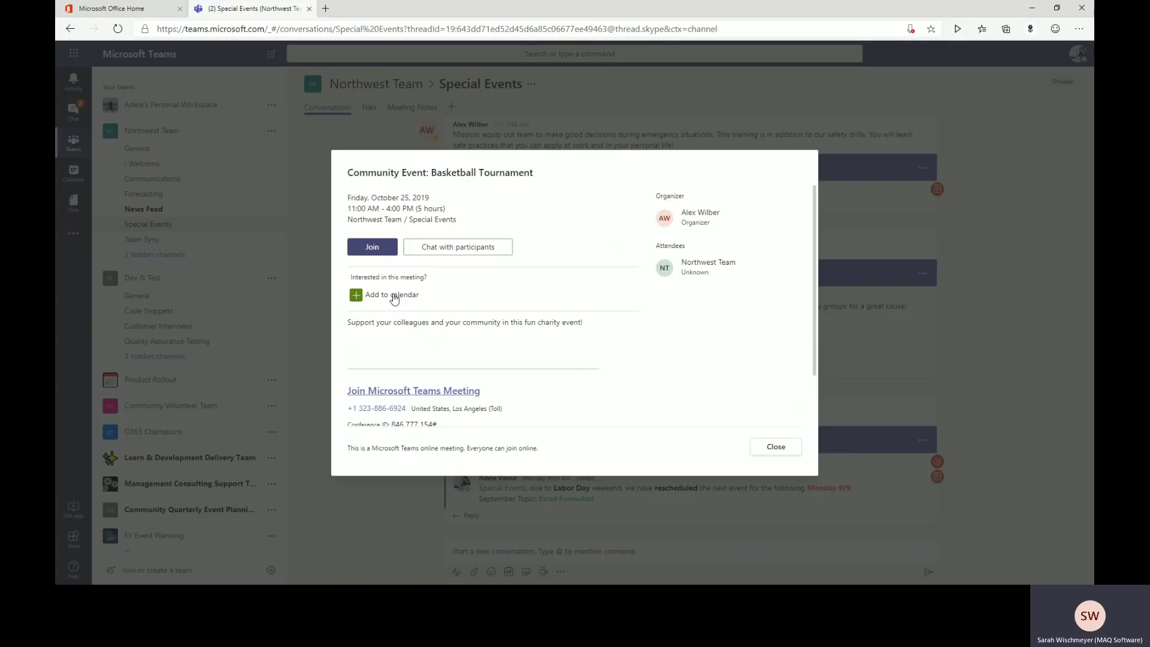
left_click(779, 450)
scroll(694, 442, "up", 1)
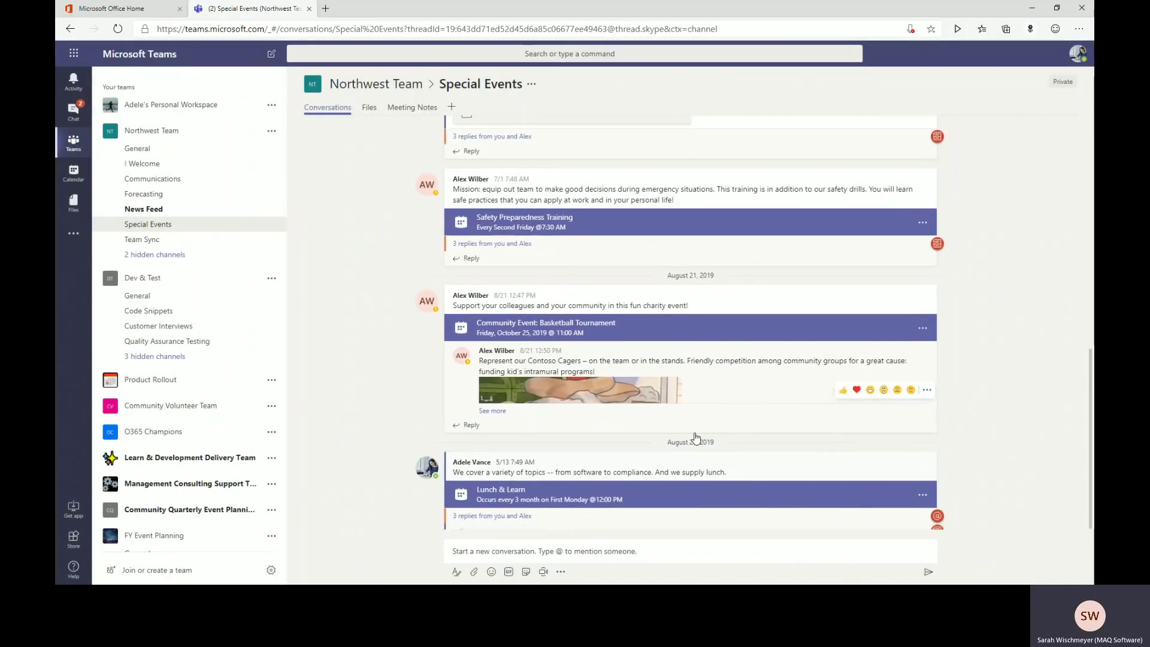
left_click(676, 237)
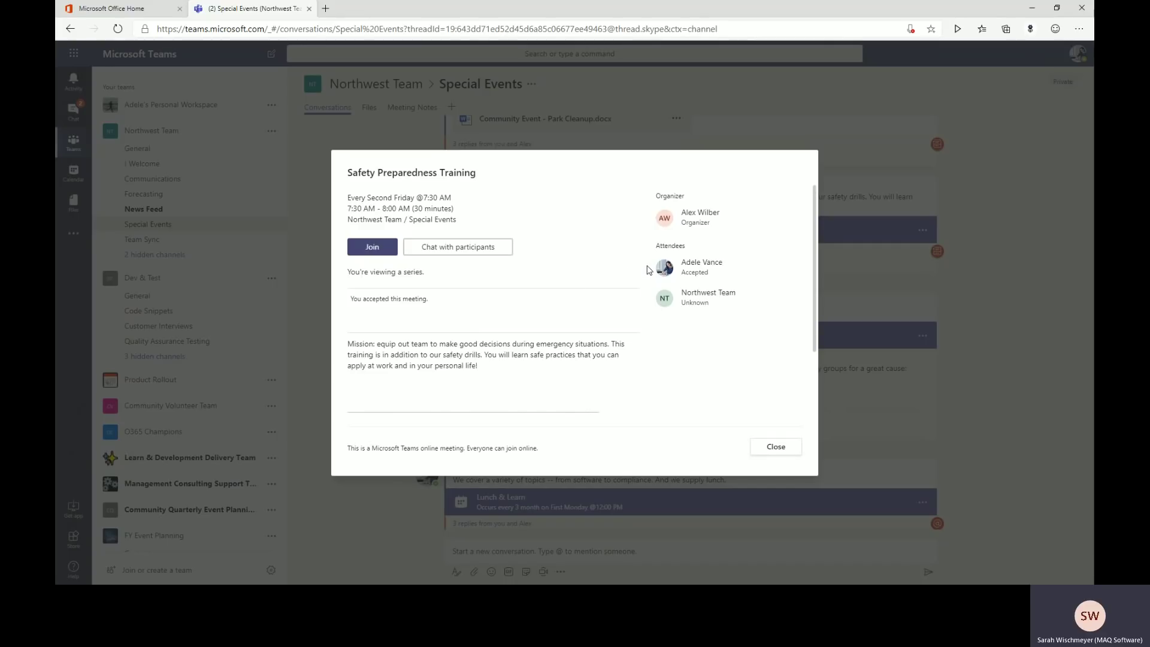
left_click(776, 448)
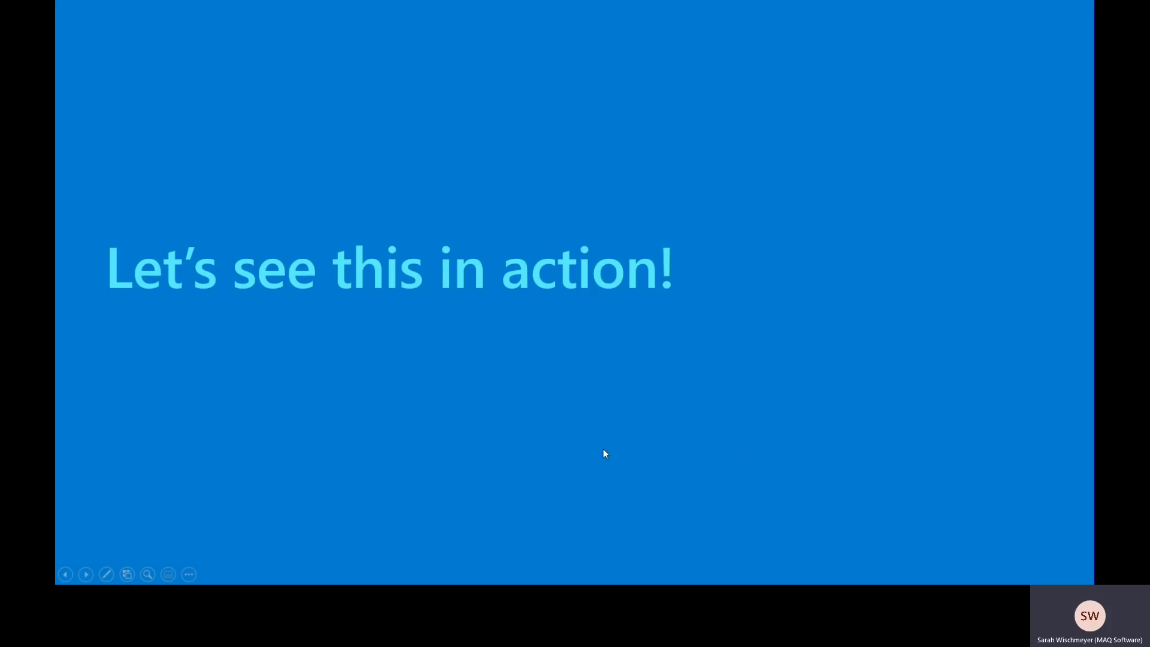
left_click(602, 453)
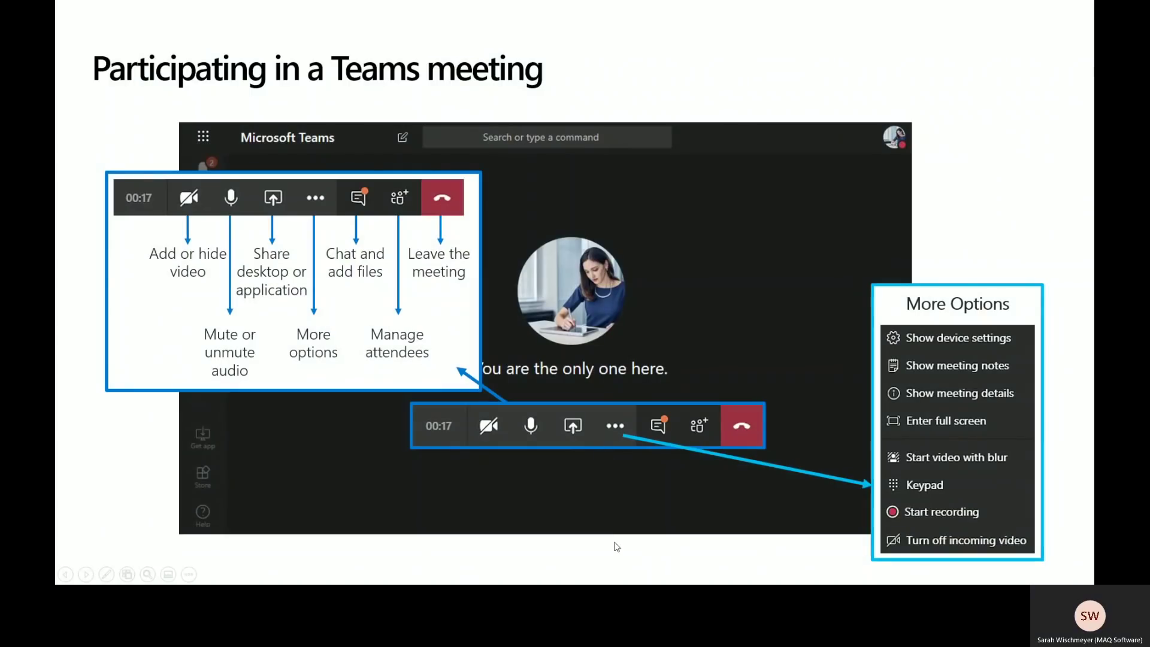